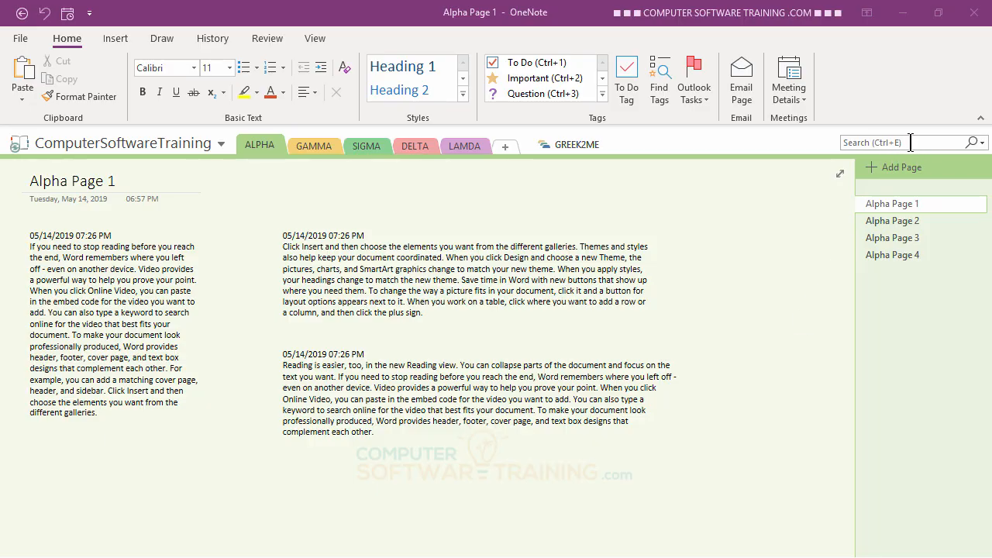
left_click(982, 143)
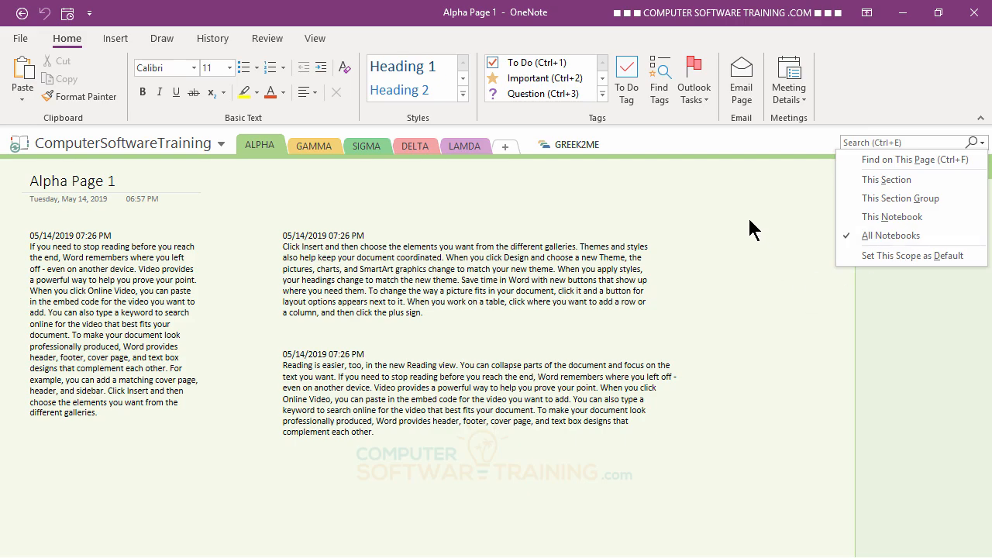
left_click(609, 210)
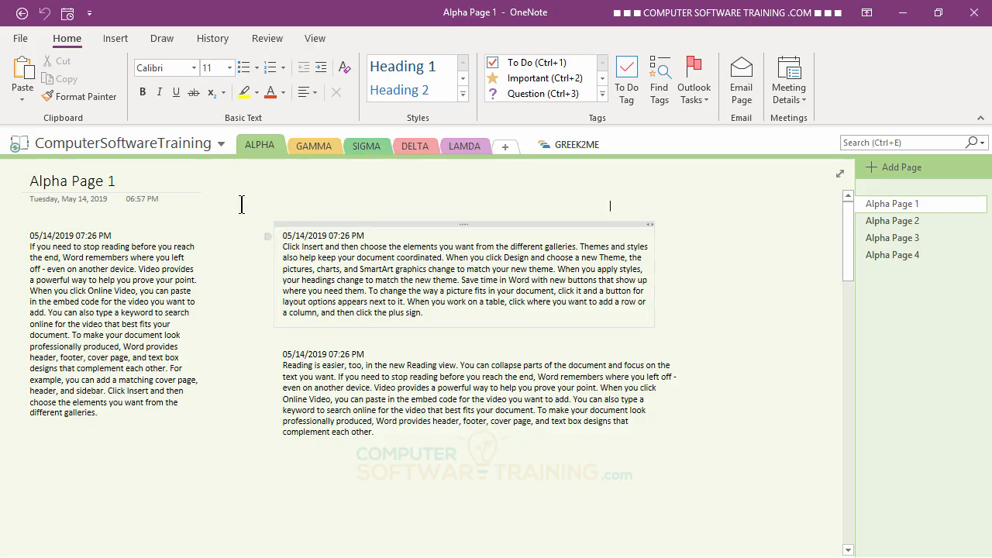
Step: Open the pinned CST Private notebook as well, and switch back to the ComputerSoftwareTraining notebook
left_click(220, 144)
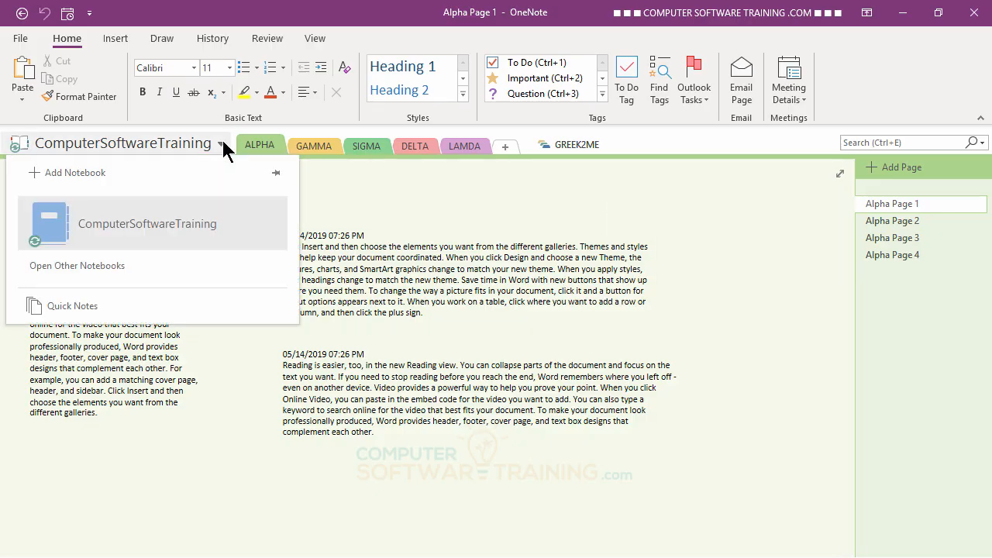
left_click(82, 266)
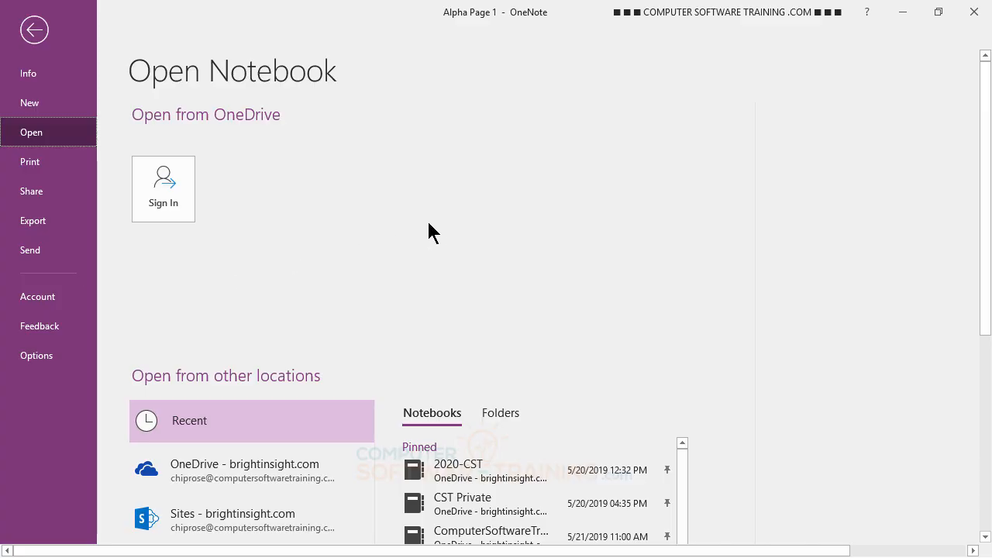
scroll(522, 222, "down", 1)
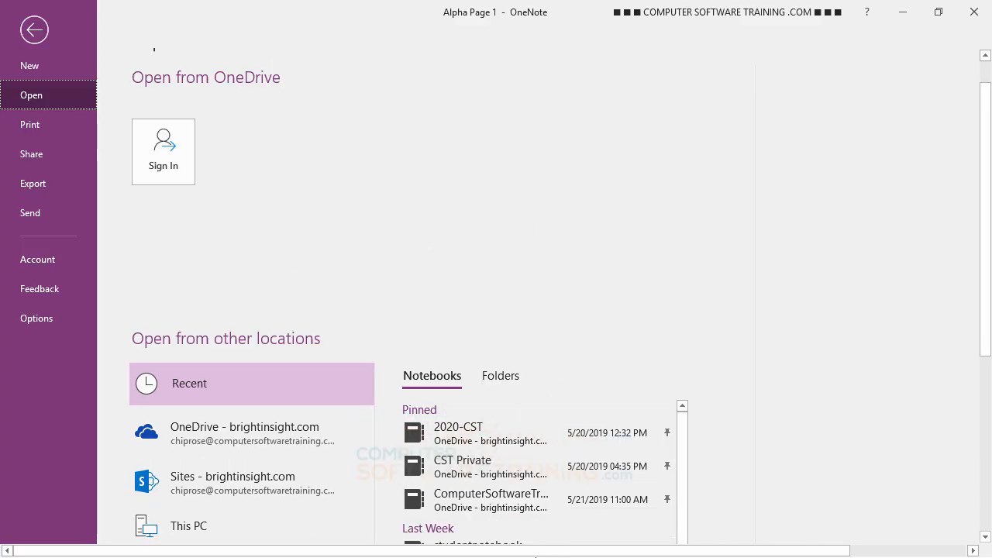
left_click(468, 473)
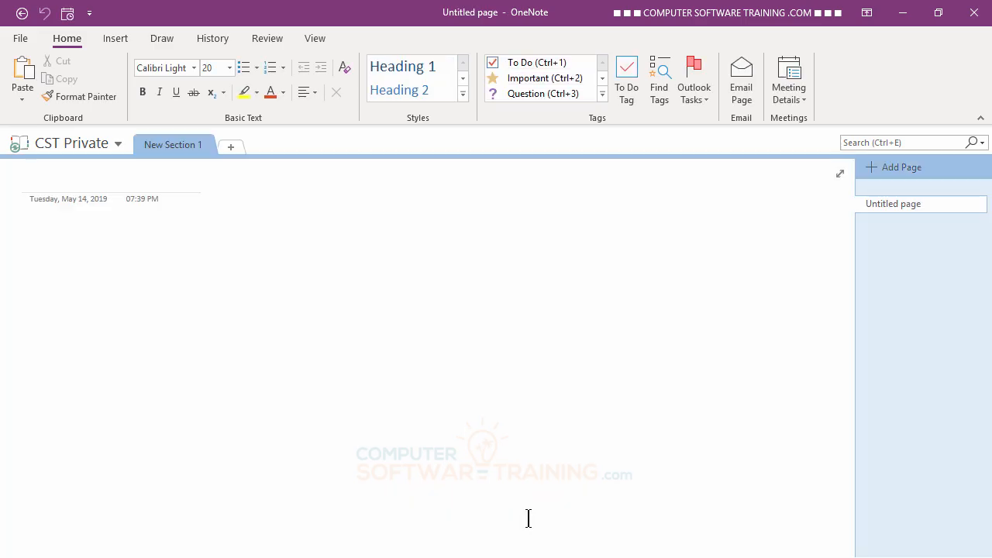
left_click(117, 143)
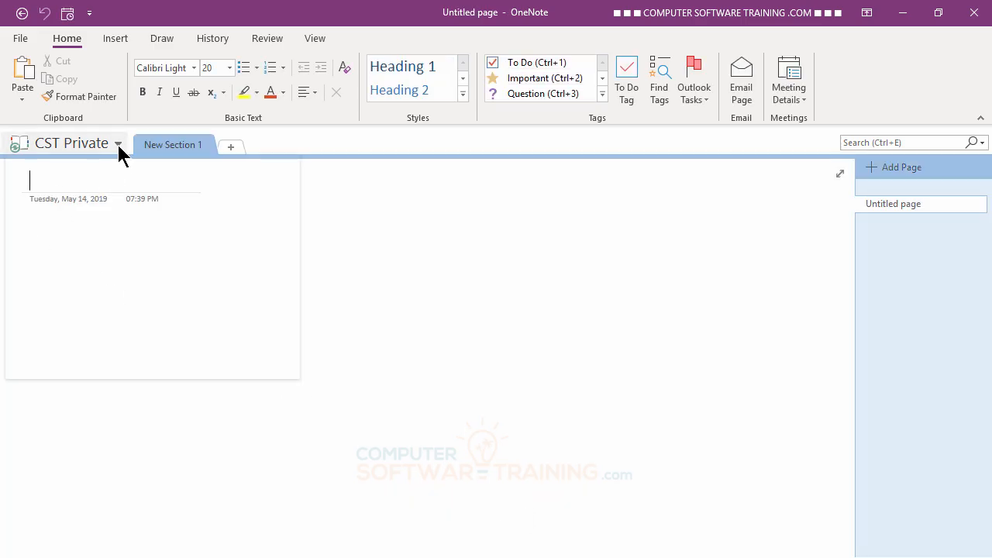
left_click(110, 229)
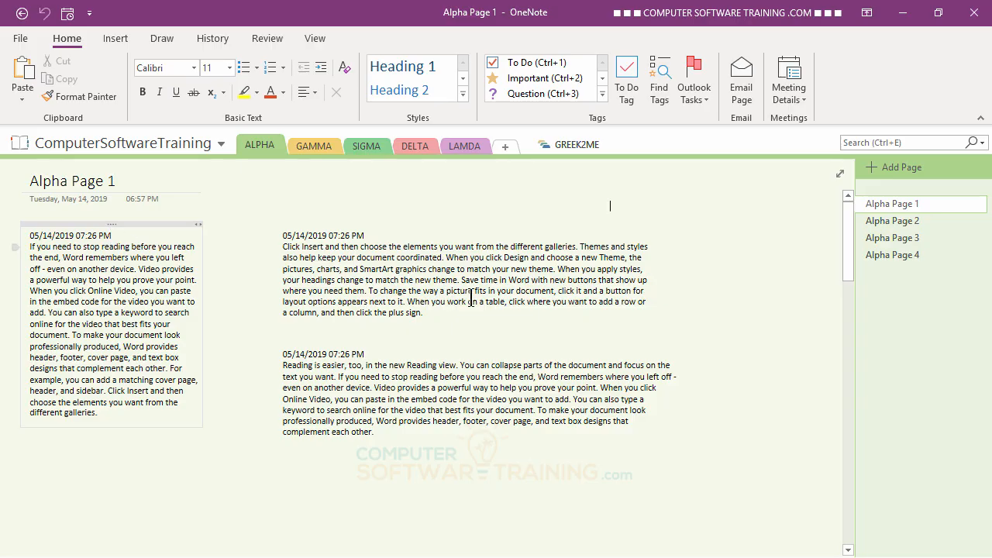
Step: Set the search scope to All Notebooks and close the recent picks list
left_click(981, 143)
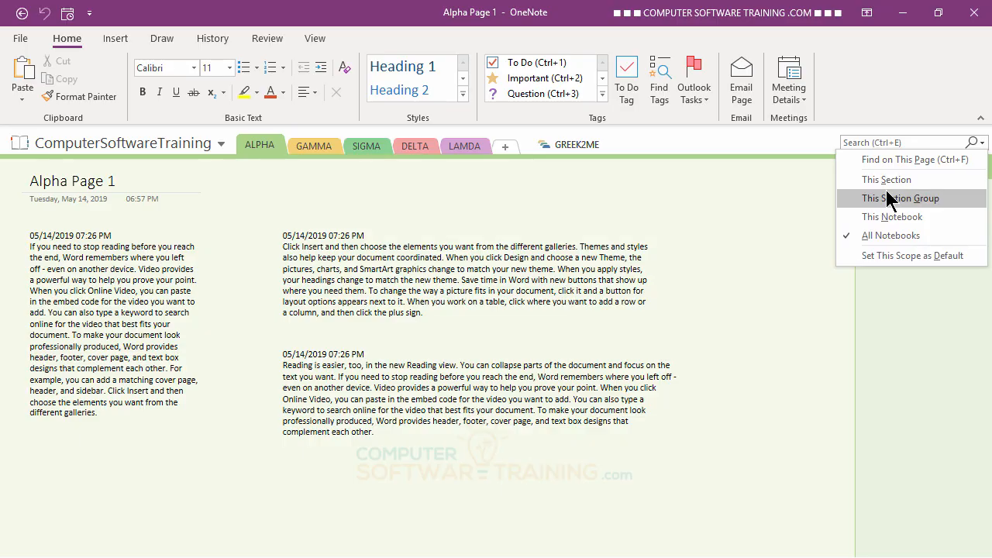
left_click(879, 237)
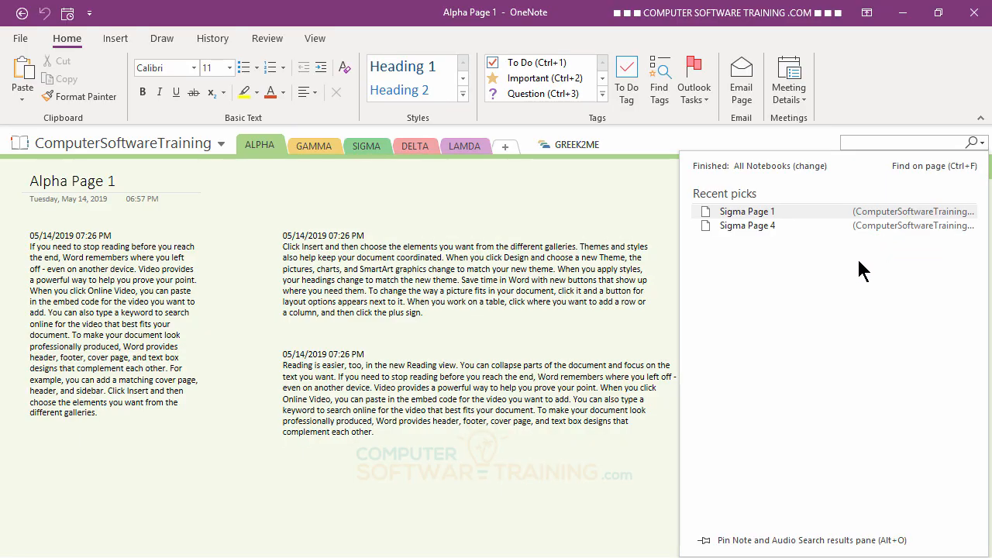
left_click(651, 212)
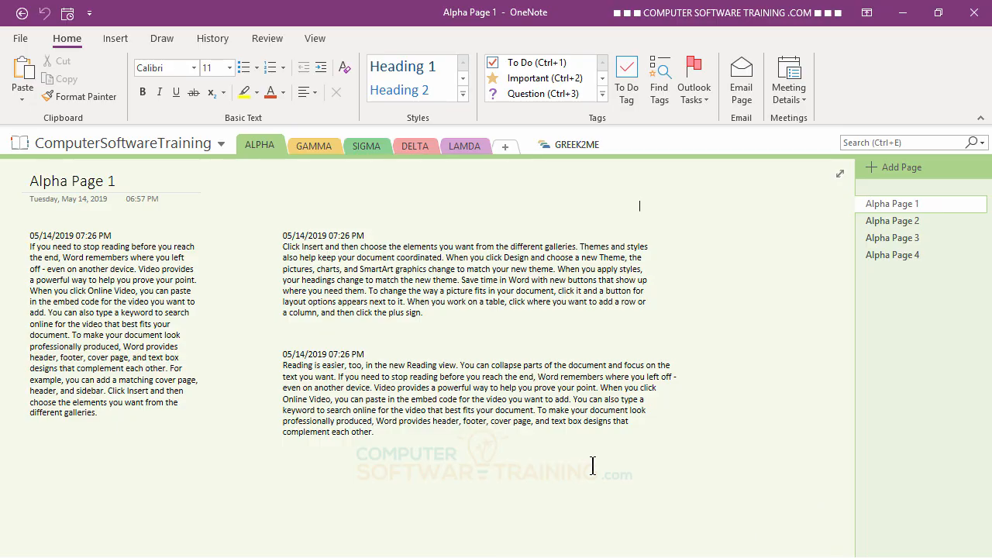
Step: Search all notebooks for "SmartArt" and look through the full list of matching pages
left_click(859, 144)
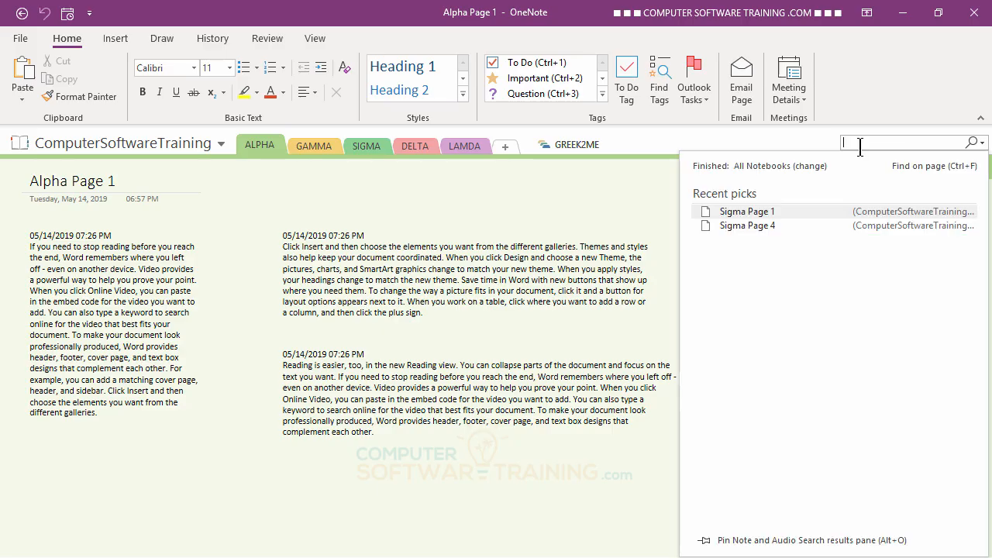
type("S")
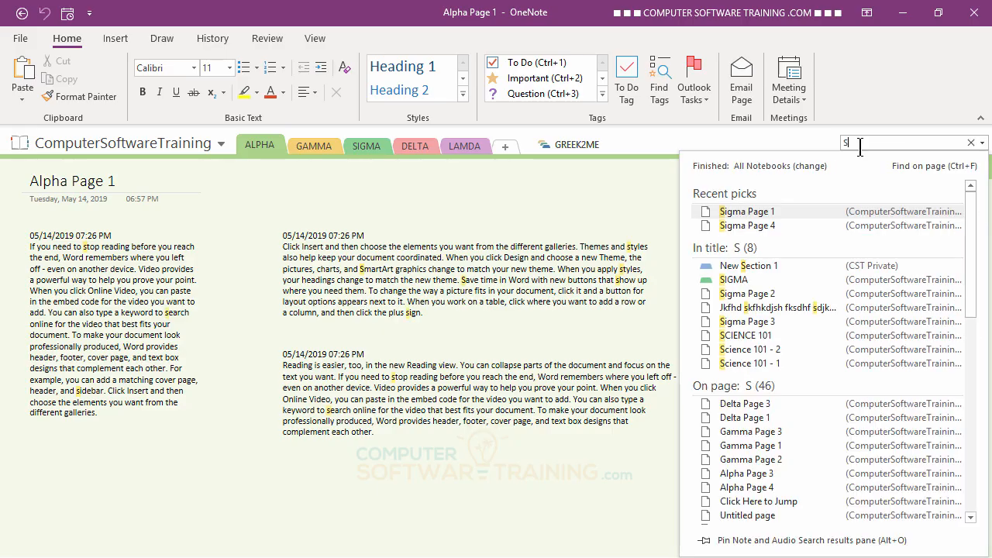
type("martArt")
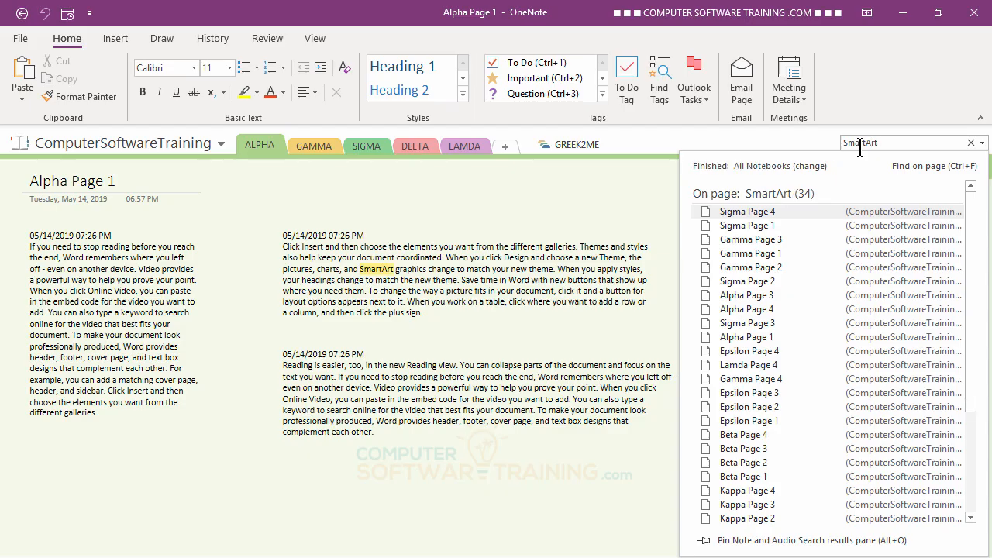
scroll(893, 270, "down", 4)
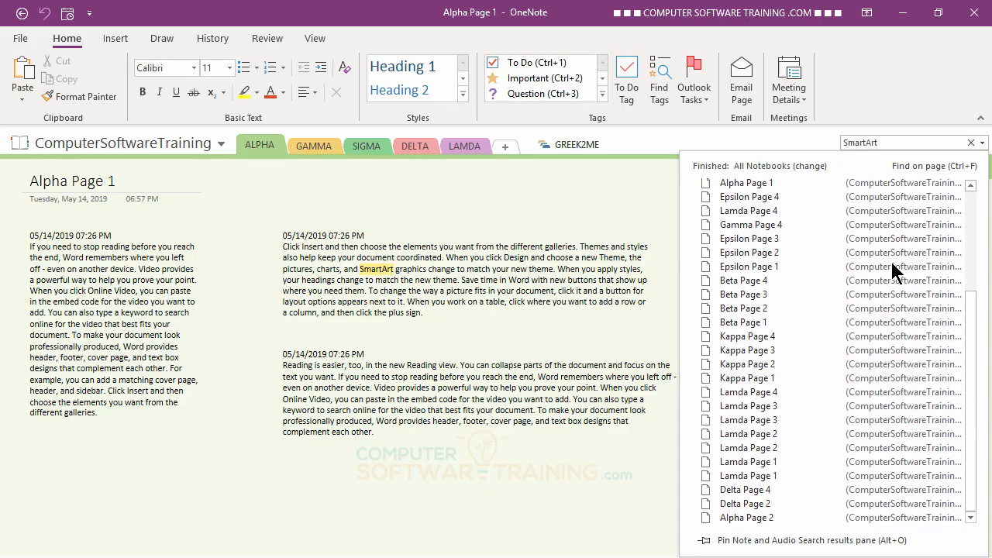
scroll(856, 349, "up", 4)
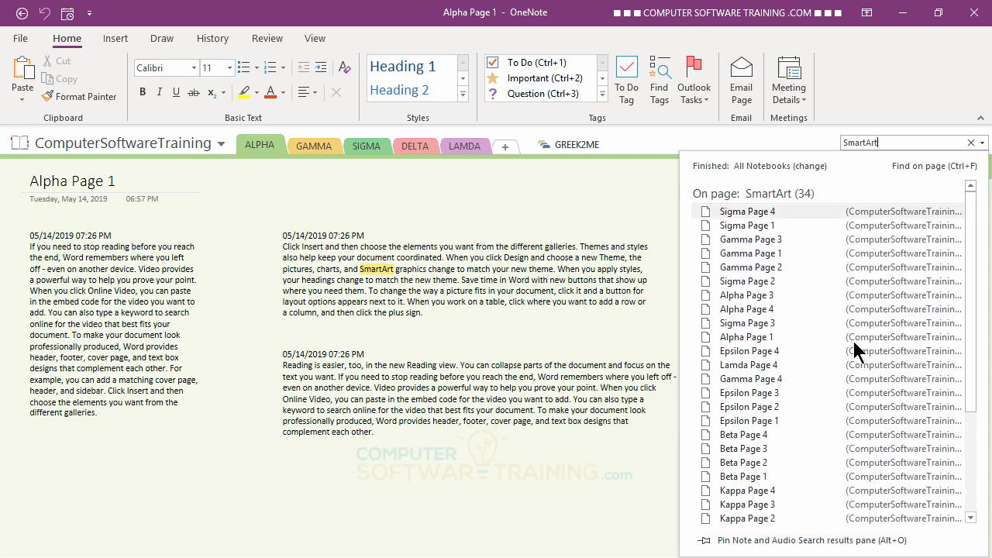
scroll(856, 348, "down", 4)
scroll(856, 349, "up", 4)
scroll(855, 349, "down", 4)
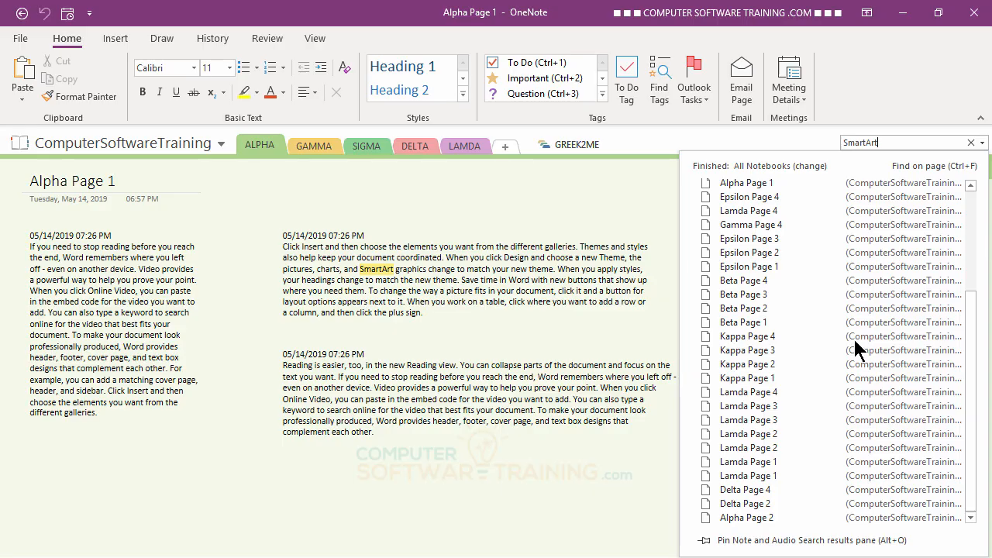
Step: Replace the search term with "Cover Page" to find the phrase across all notebooks
key("BackSpace")
key("BackSpace")
key("BackSpace")
key("BackSpace")
key("BackSpace")
key("BackSpace")
key("BackSpace")
key("BackSpace")
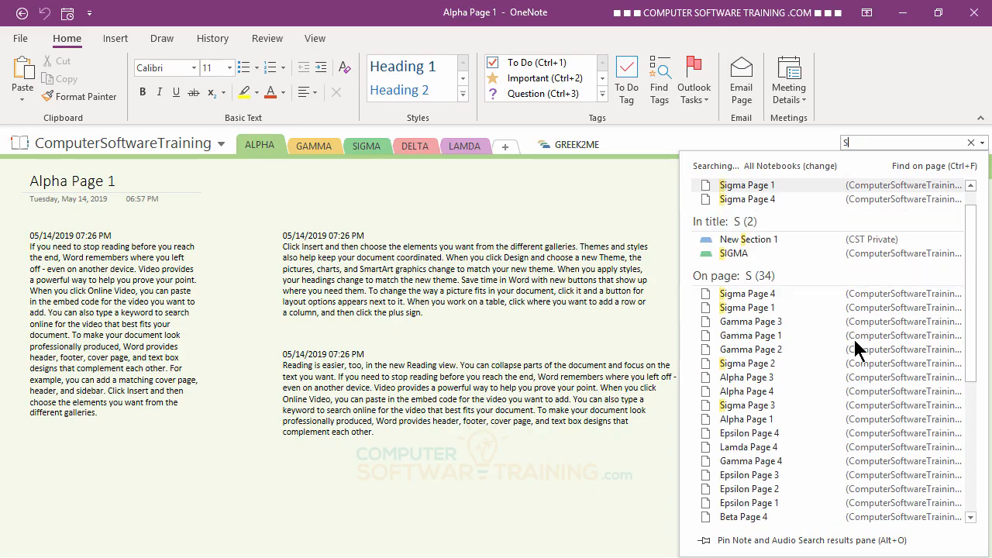
type("Co")
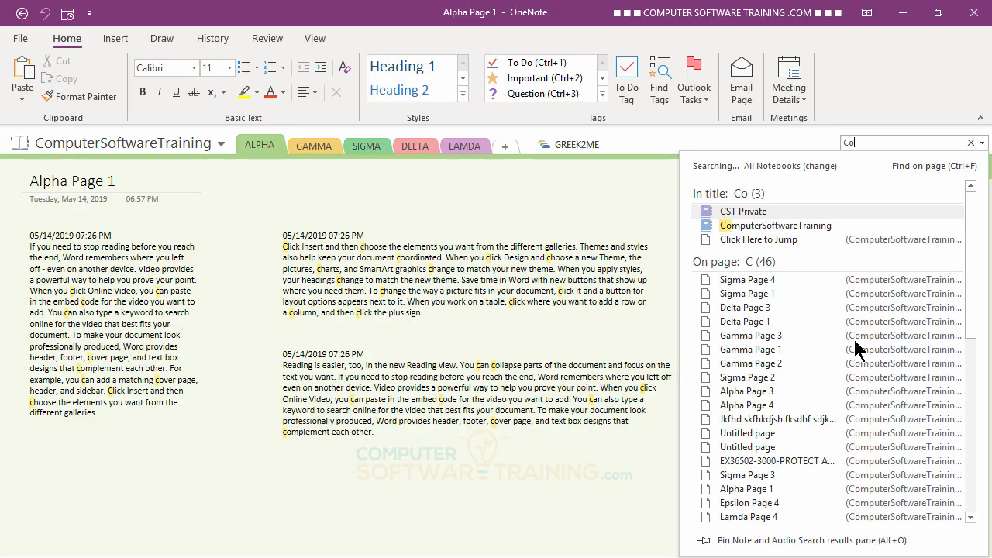
type("ver Page")
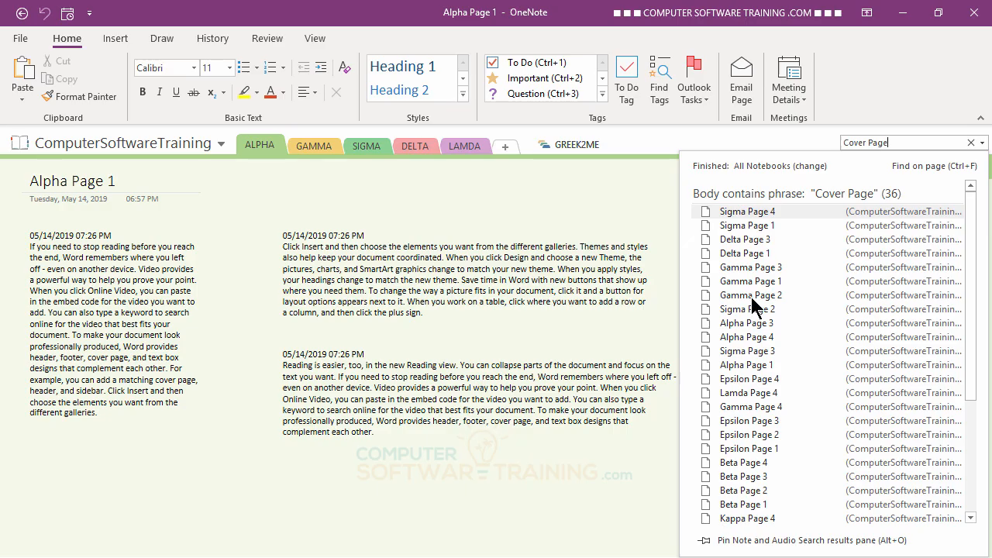
Step: Open Delta Page 1 from the "Cover Page" search results and clear the search
left_click(737, 253)
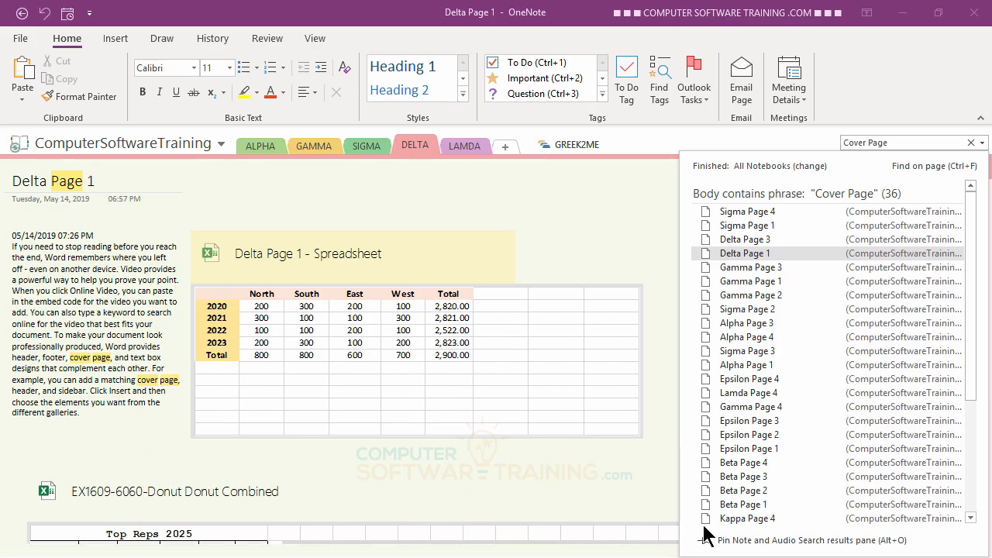
key("alt+o")
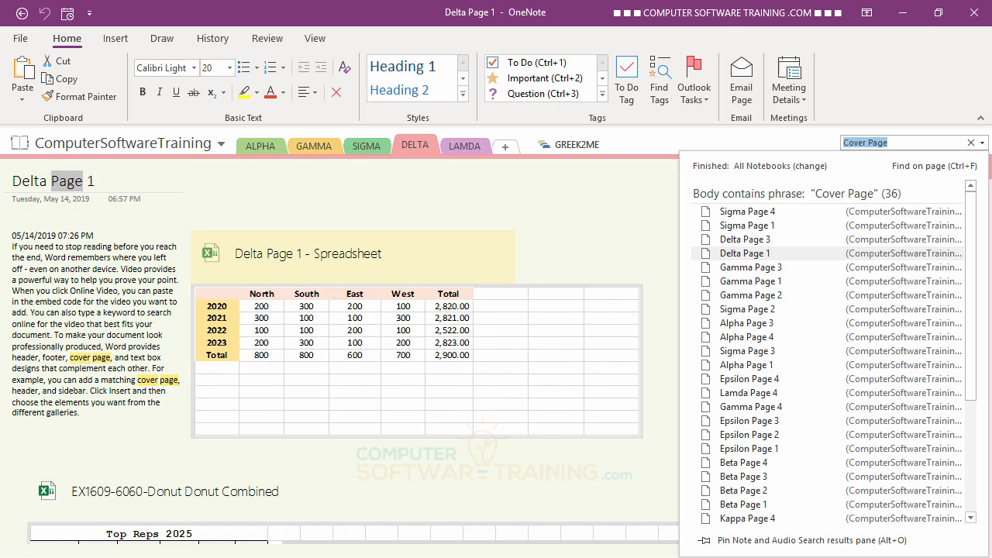
left_click(970, 142)
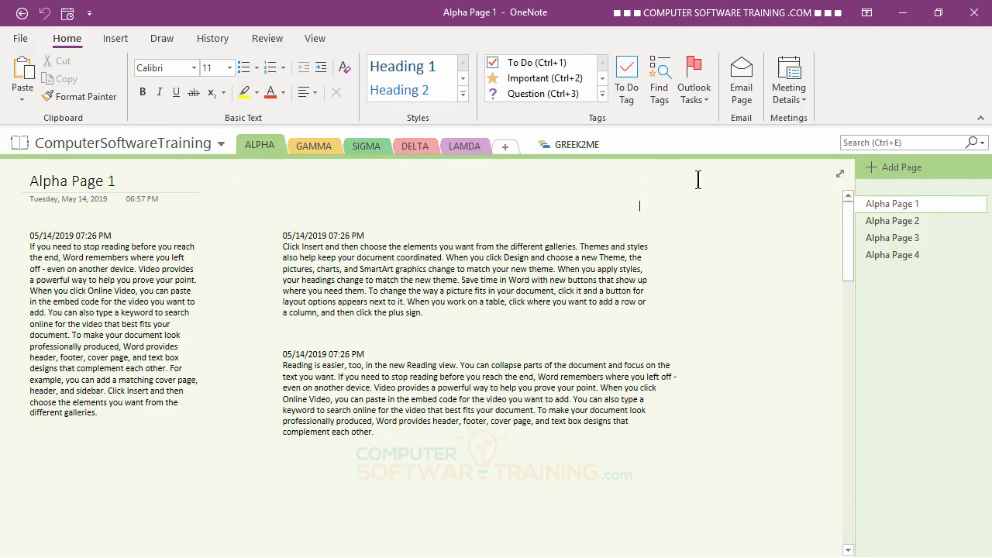
Step: Look through the complete list of predefined note tags, from To Do to Client request
left_click(603, 97)
left_click_drag(600, 117, 605, 155)
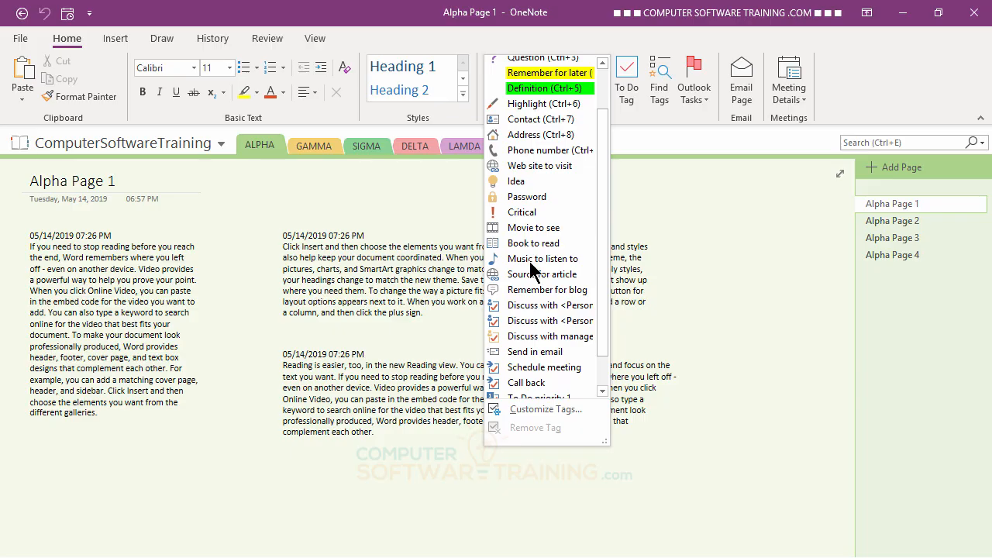
scroll(539, 248, "down", 1)
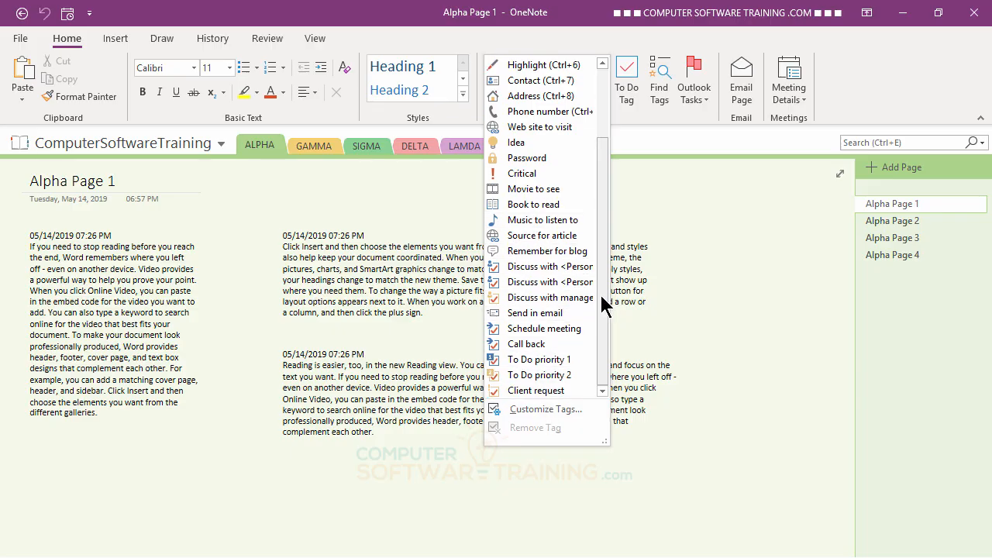
left_click_drag(605, 303, 609, 222)
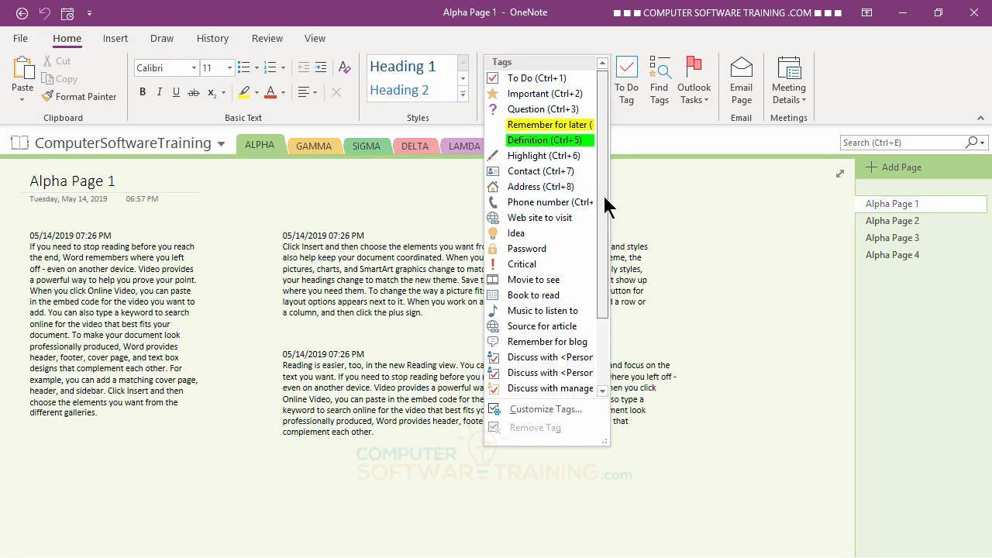
scroll(604, 205, "down", 1)
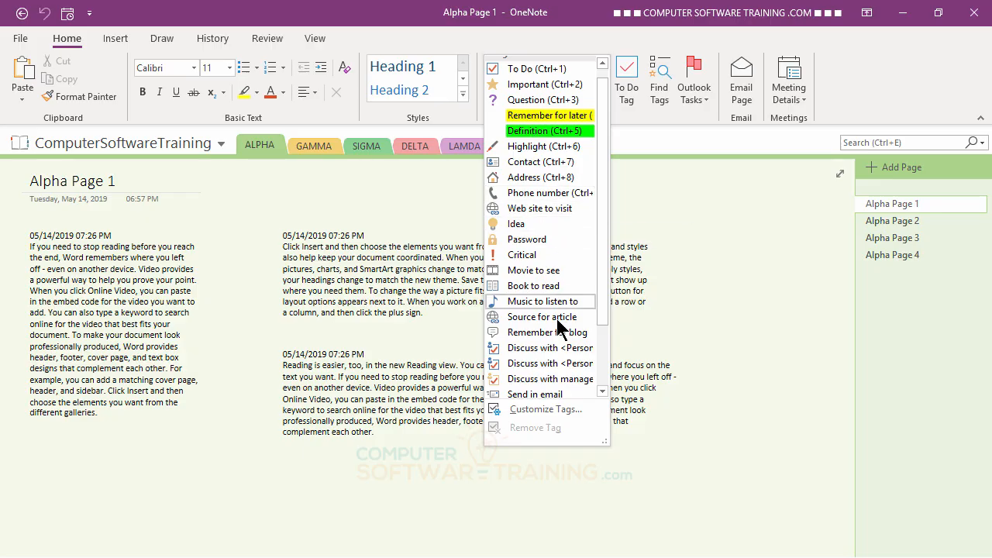
scroll(609, 377, "down", 5)
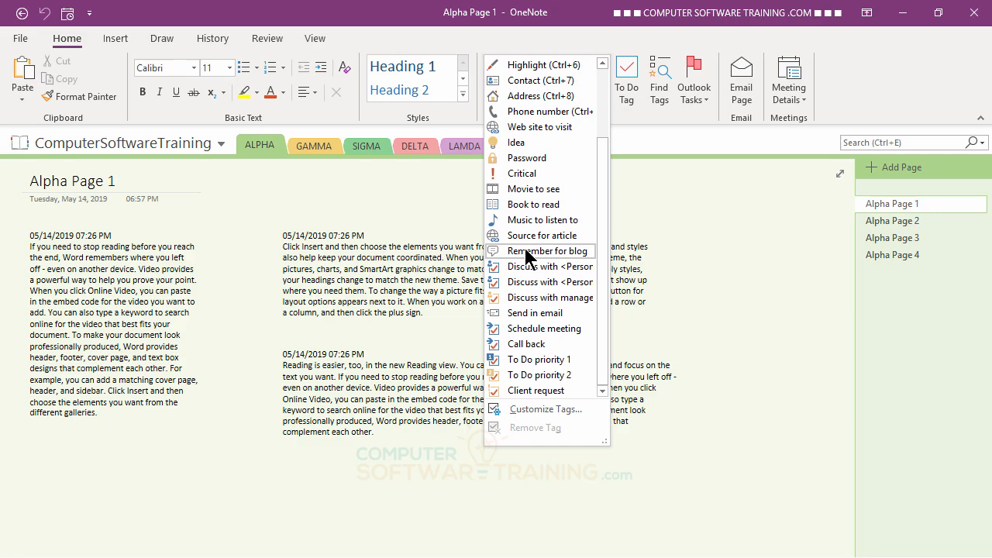
Step: Open the tag customization settings and delete the Highlight tag from the list of all tags
left_click(547, 409)
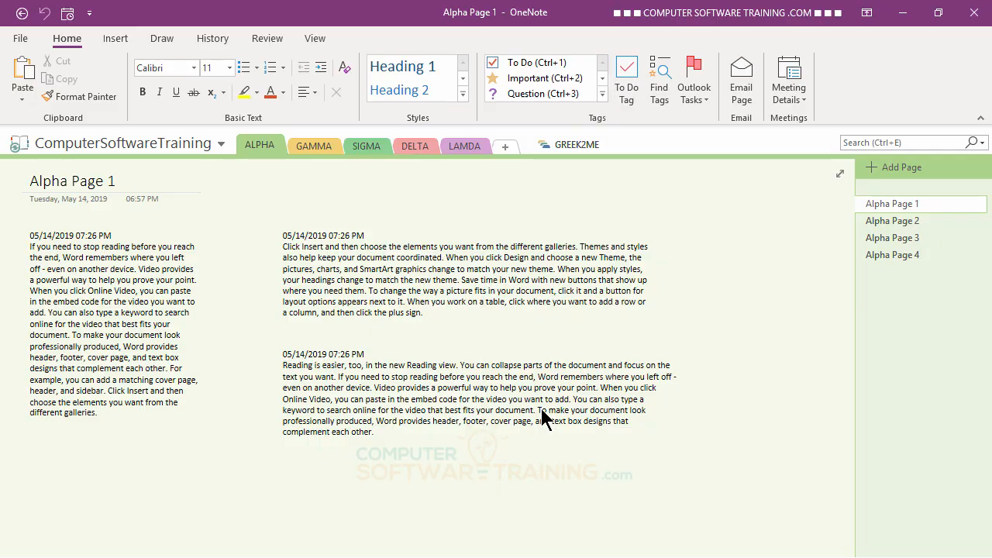
scroll(527, 297, "down", 3)
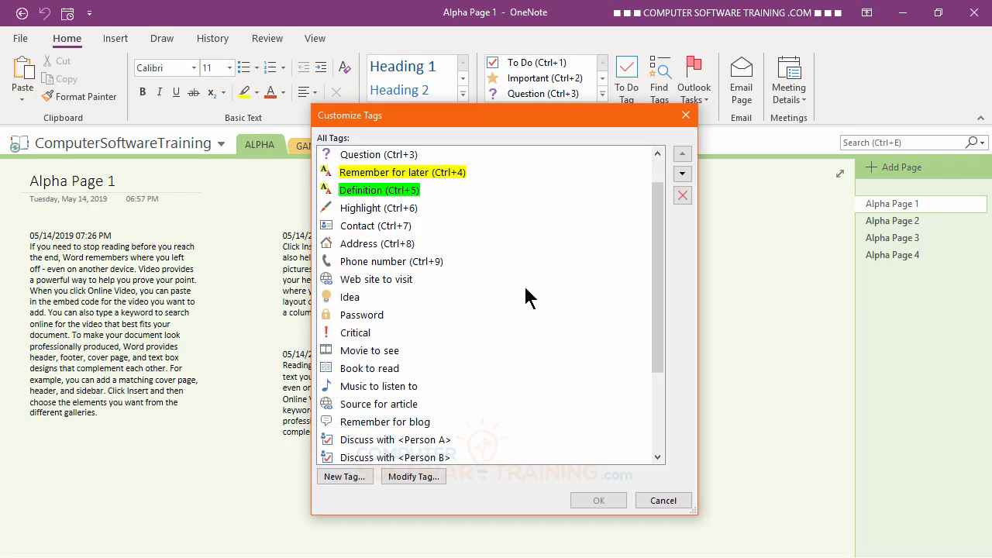
scroll(549, 213, "up", 3)
left_click_drag(551, 118, 665, 80)
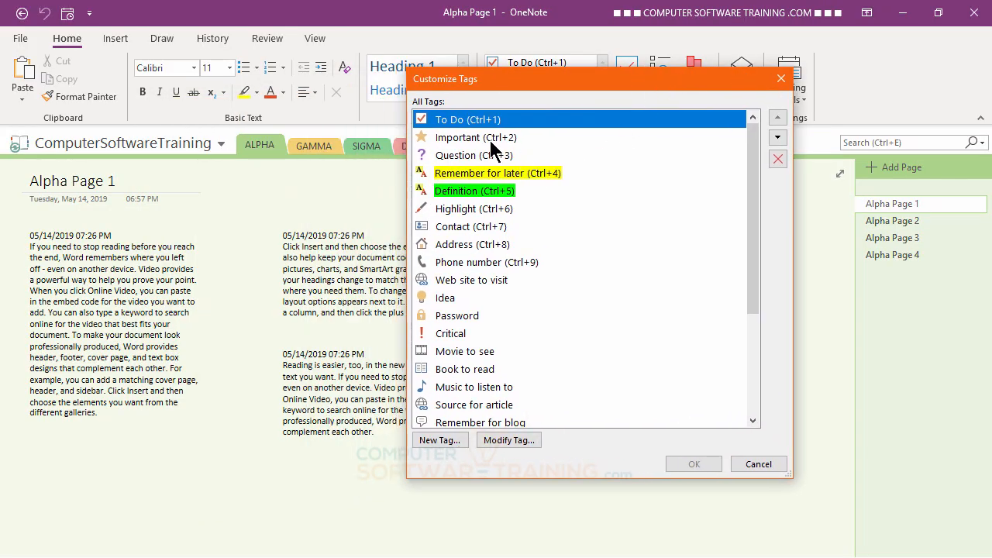
left_click(464, 211)
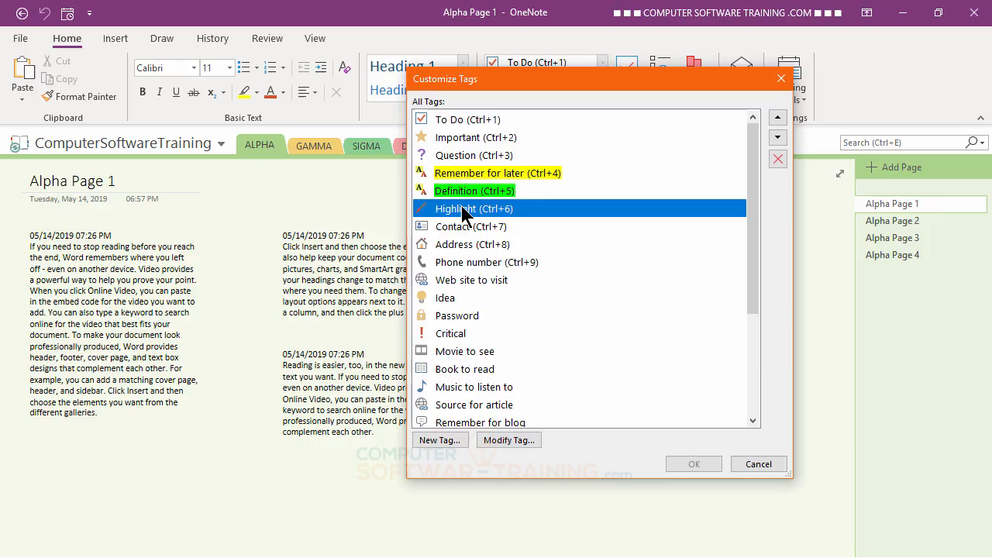
left_click(778, 159)
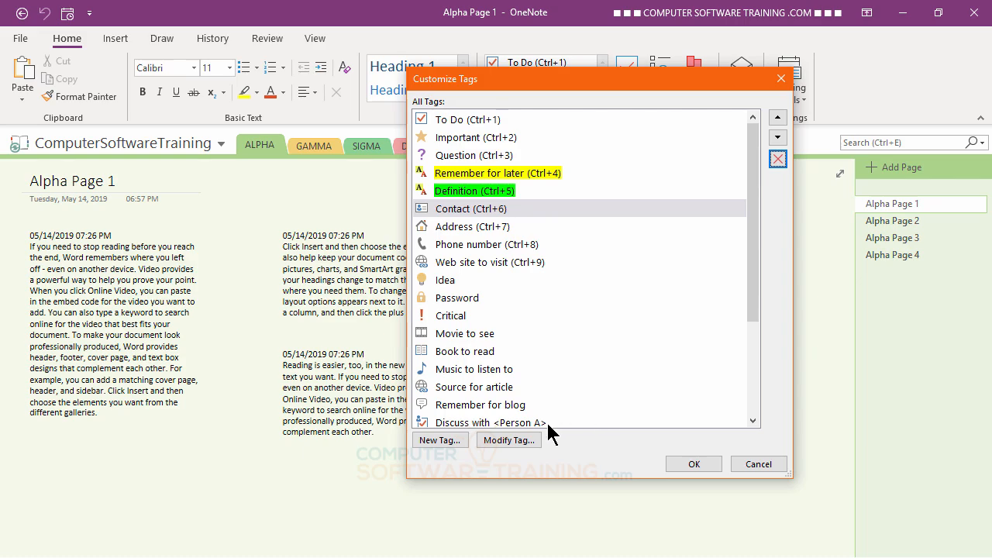
Step: Create a new tag named PROJECT 1 with the blue star symbol and automatic font color
left_click(434, 441)
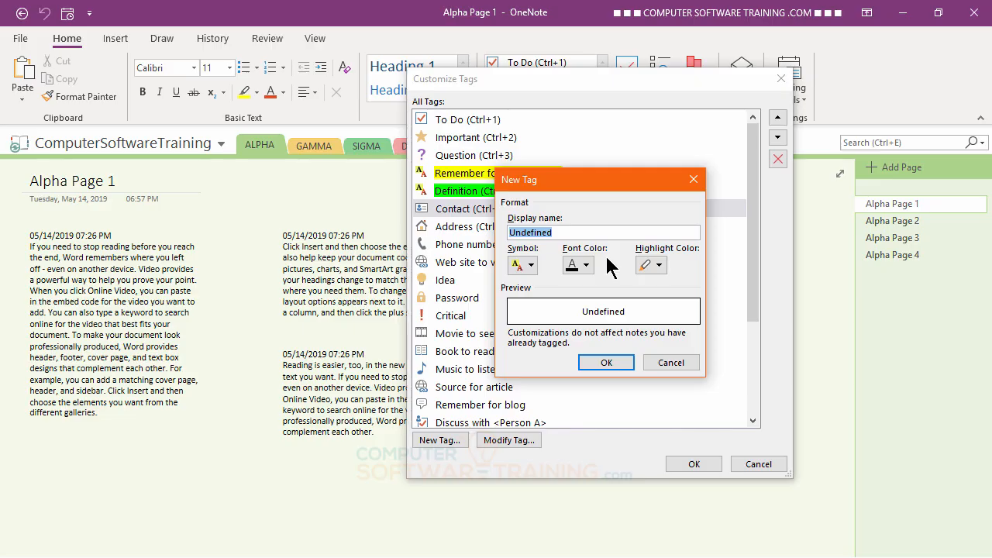
type("P")
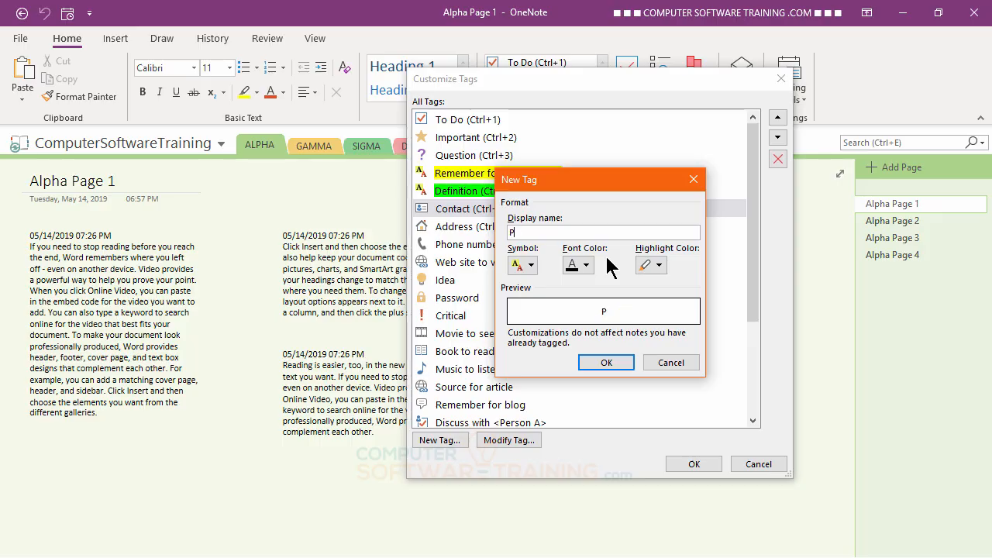
type("ROJECT 1")
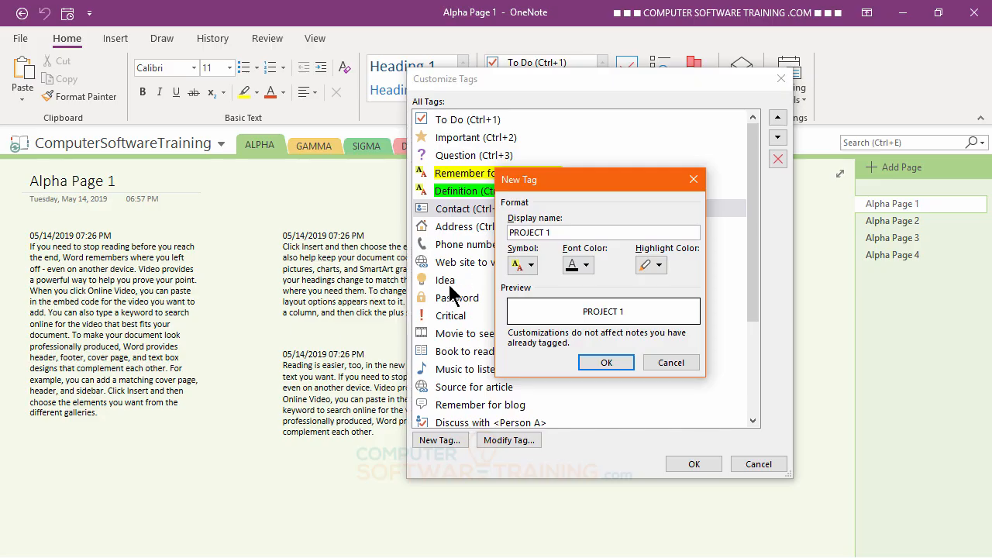
left_click(531, 266)
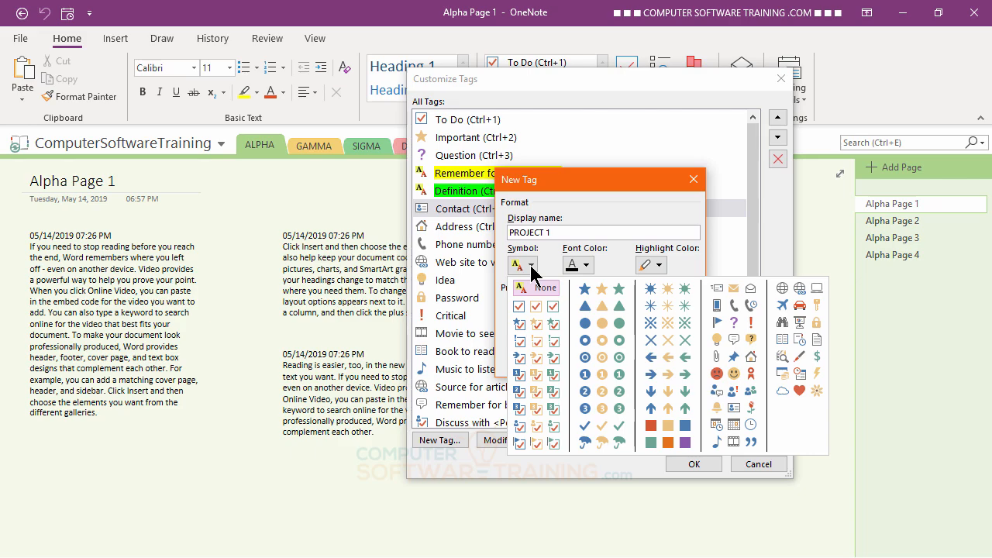
left_click(587, 292)
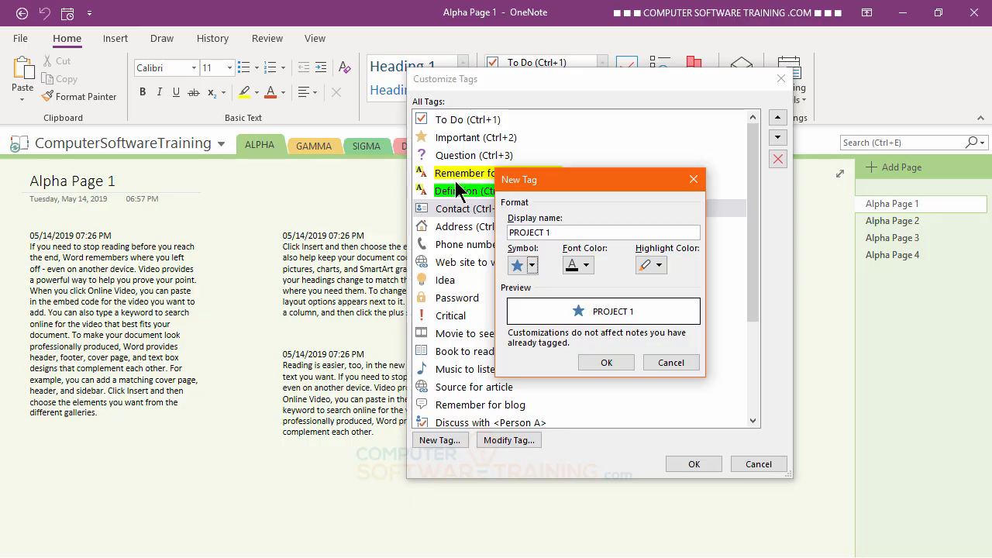
left_click(586, 268)
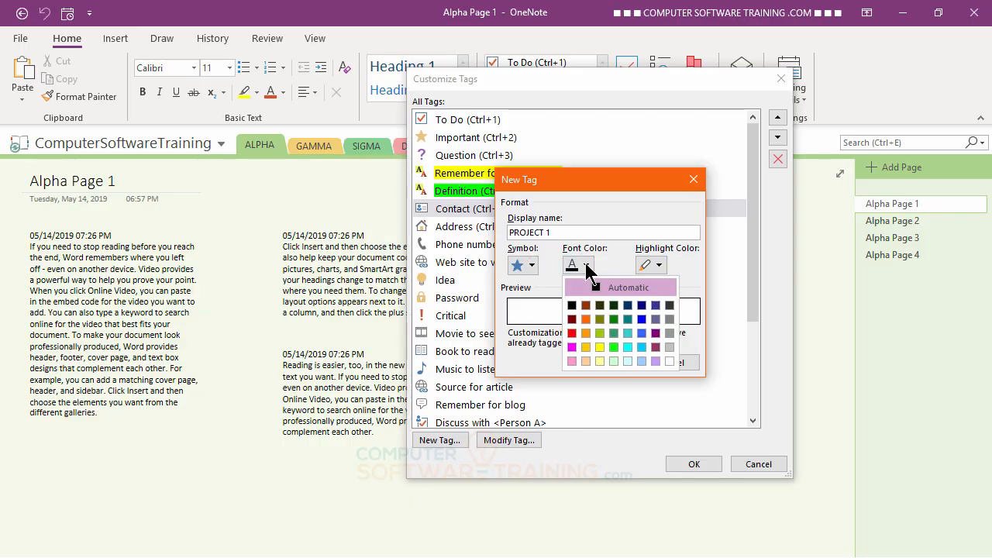
left_click(586, 267)
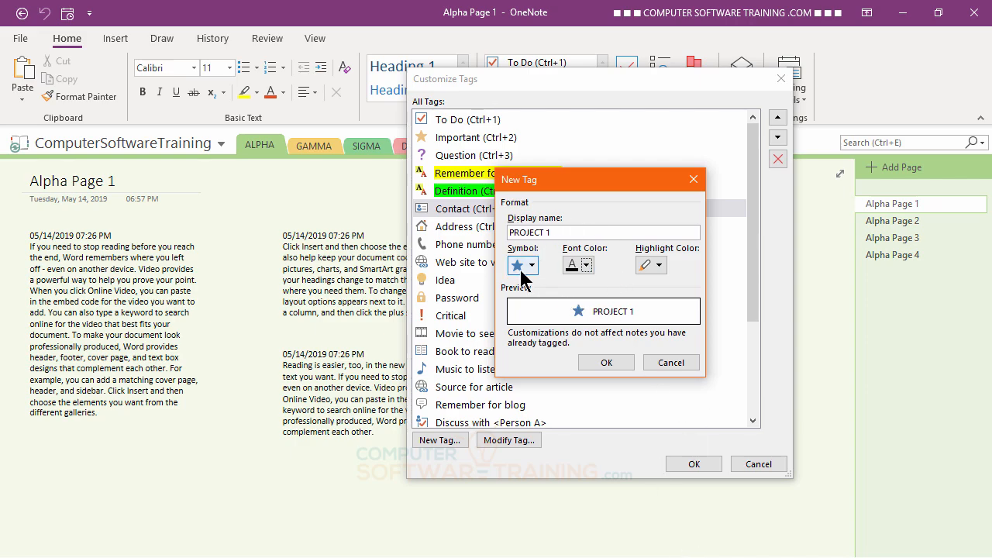
left_click(605, 363)
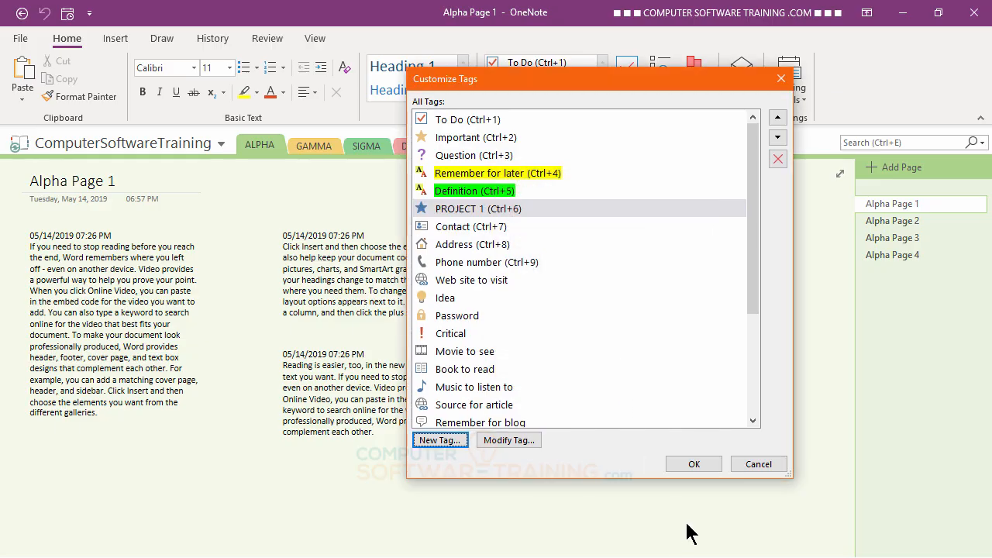
Step: Create a second new tag named PROJECT 2 with the green star symbol
left_click(439, 440)
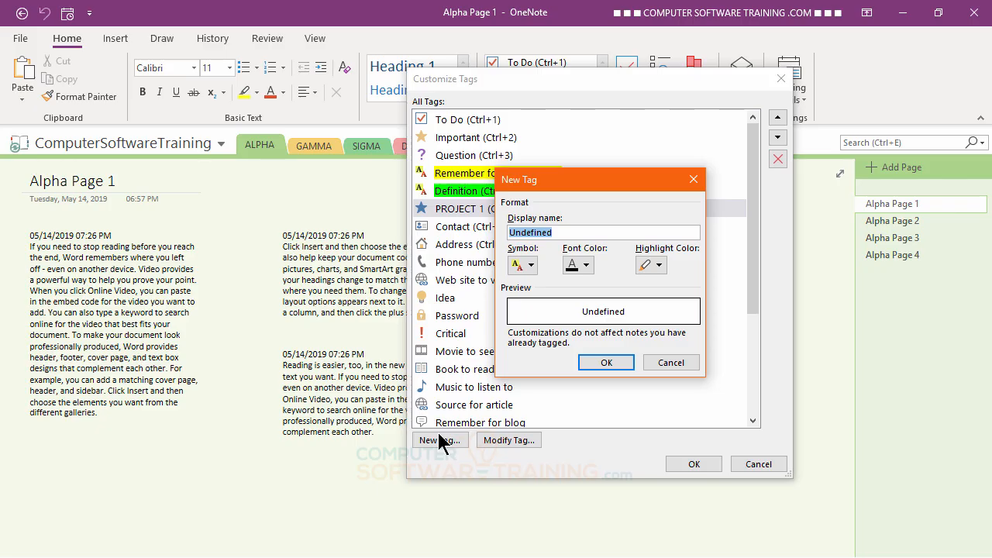
type("PRO")
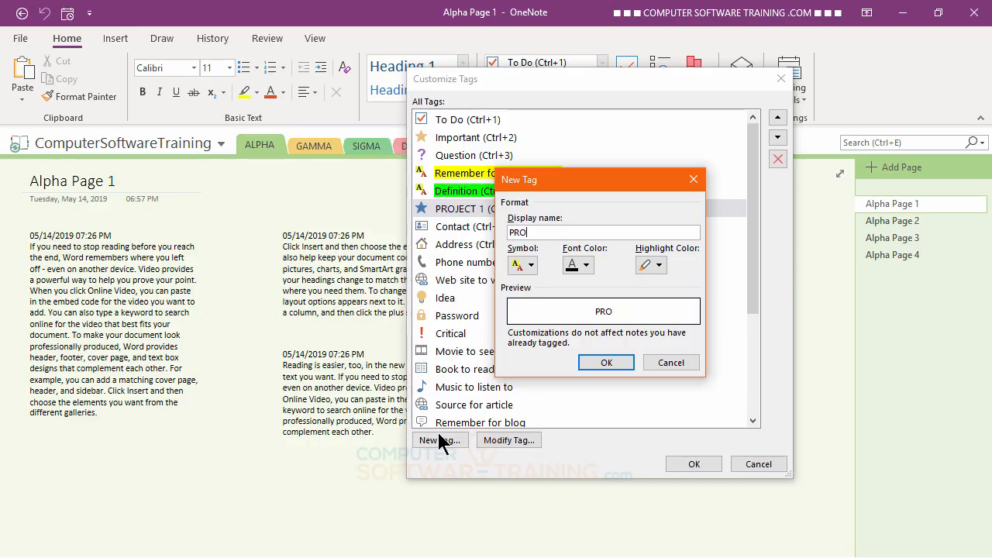
type("JECT 2")
left_click(535, 272)
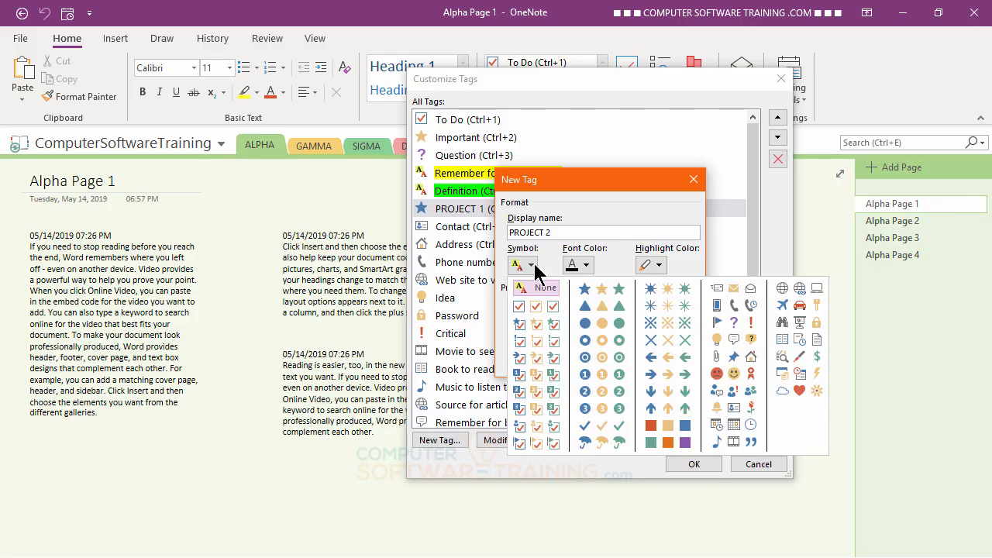
left_click(621, 293)
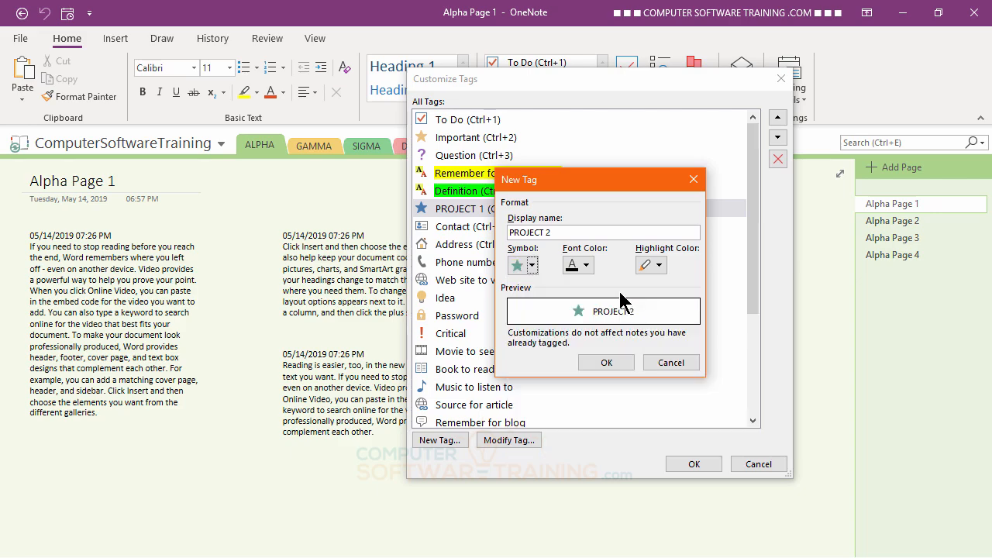
left_click(603, 363)
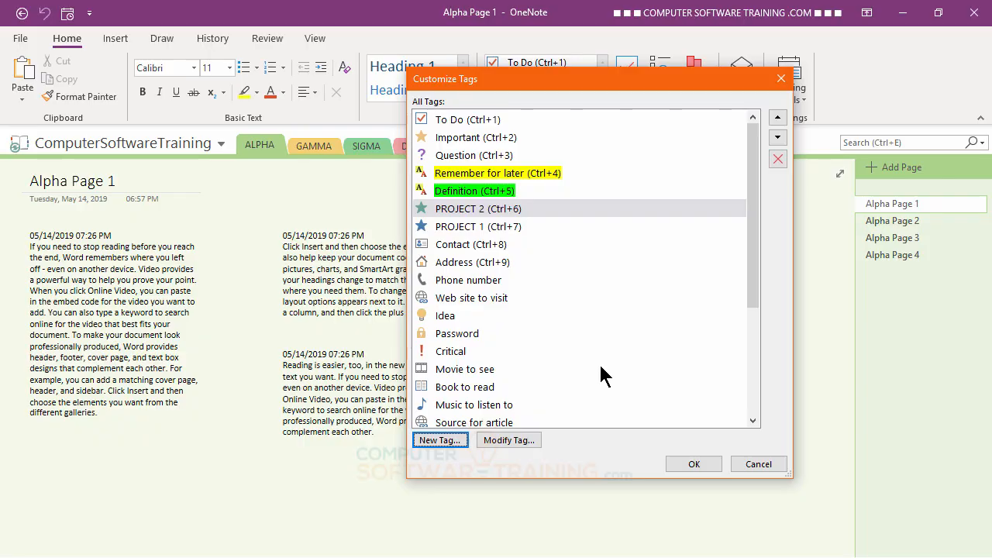
Step: Create a new tag named DEVELOPMENT with the light bulb symbol
left_click(444, 441)
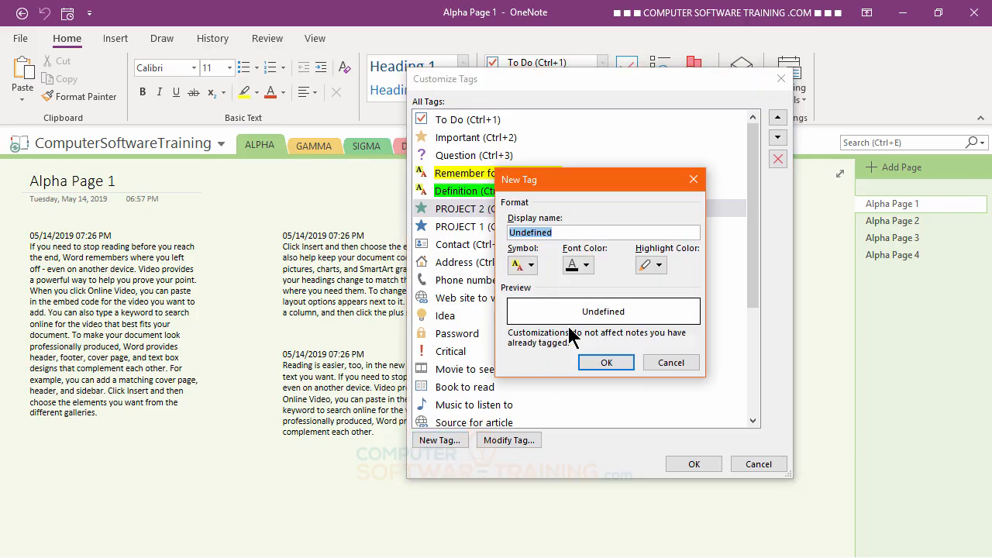
type("DEVE")
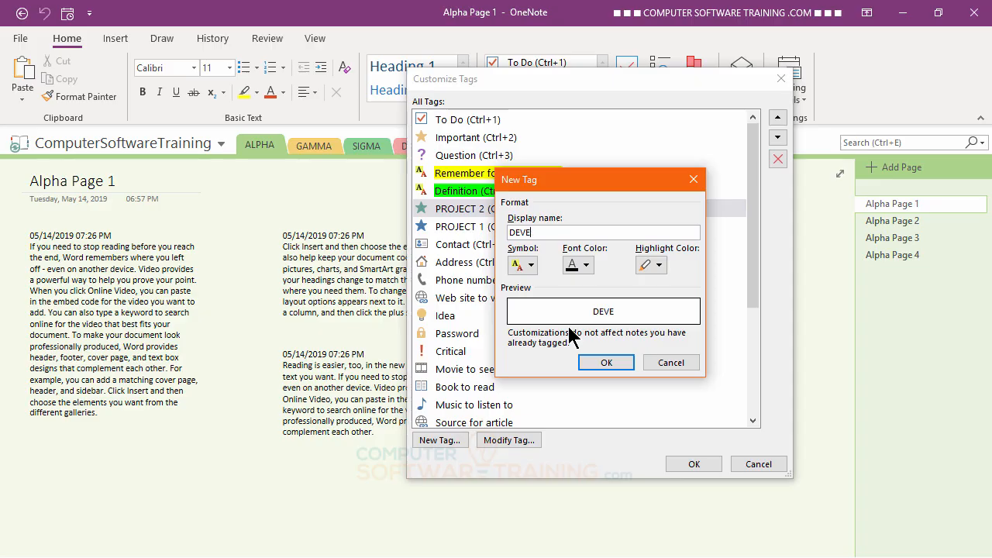
type("LOPMENT")
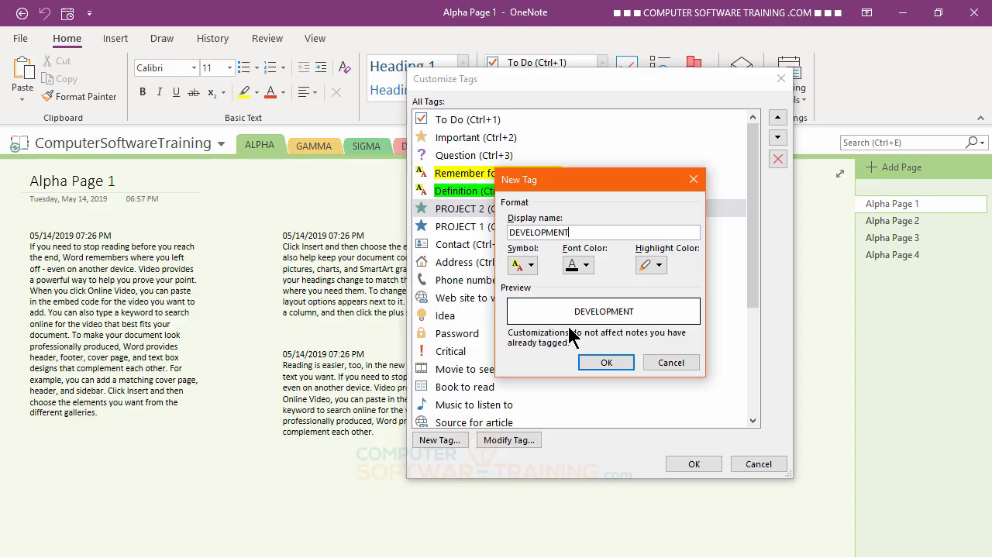
left_click(530, 265)
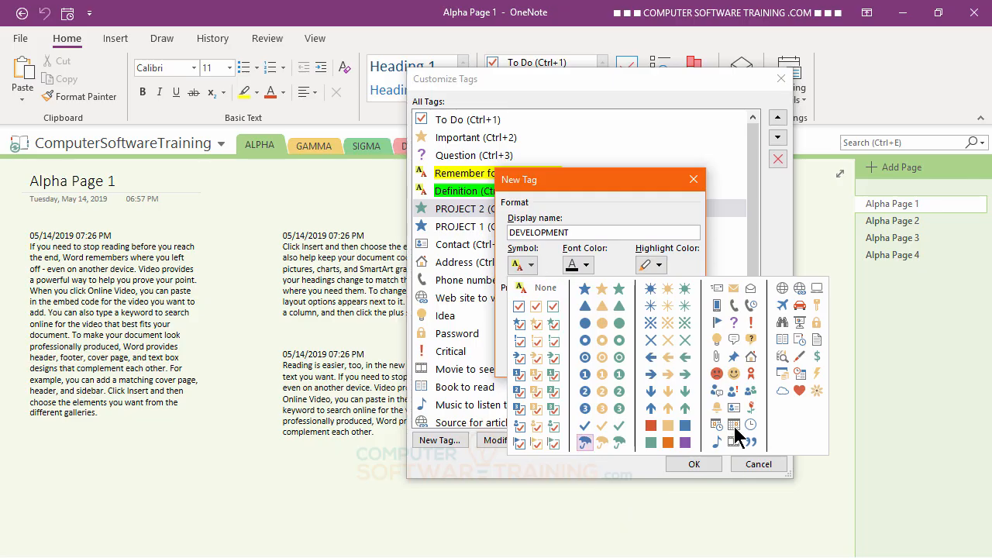
left_click(718, 341)
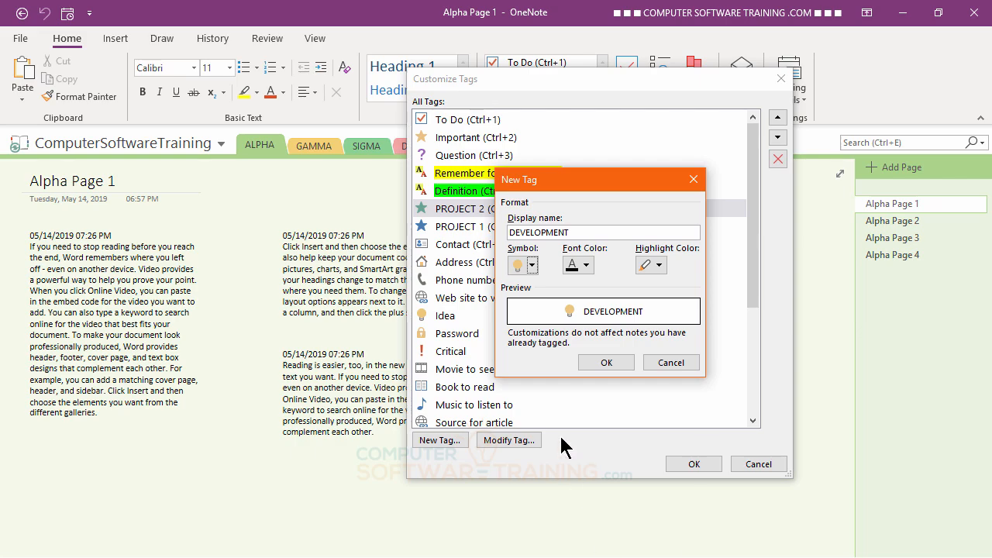
left_click(606, 362)
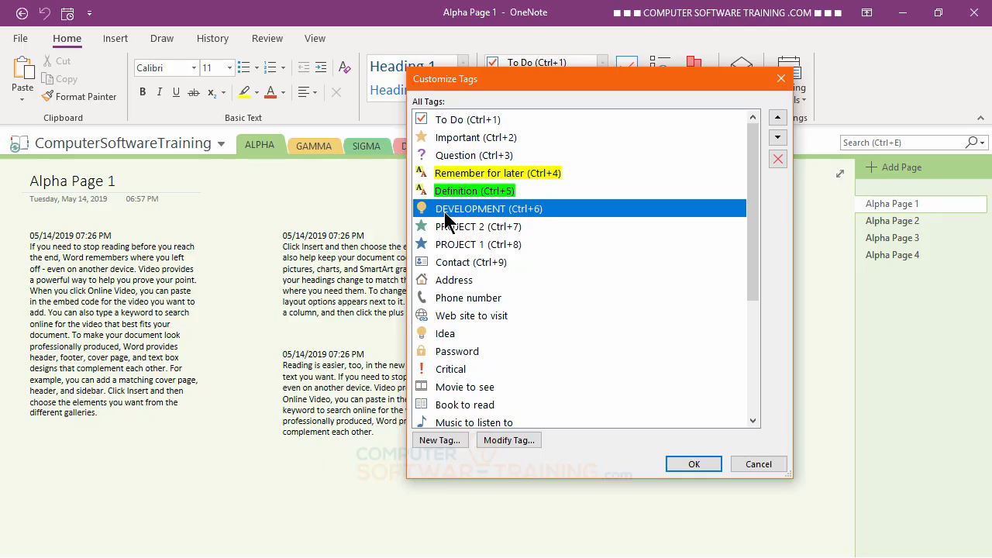
Step: Move the DEVELOPMENT tag up to the first position in the list of all tags
left_click(778, 118)
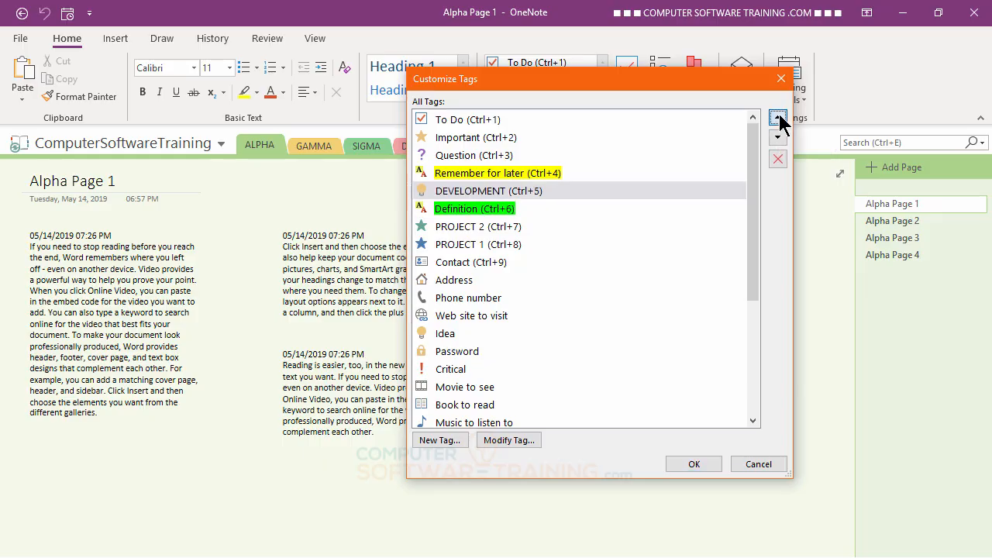
left_click(778, 118)
left_click(778, 119)
left_click(778, 118)
left_click(778, 118)
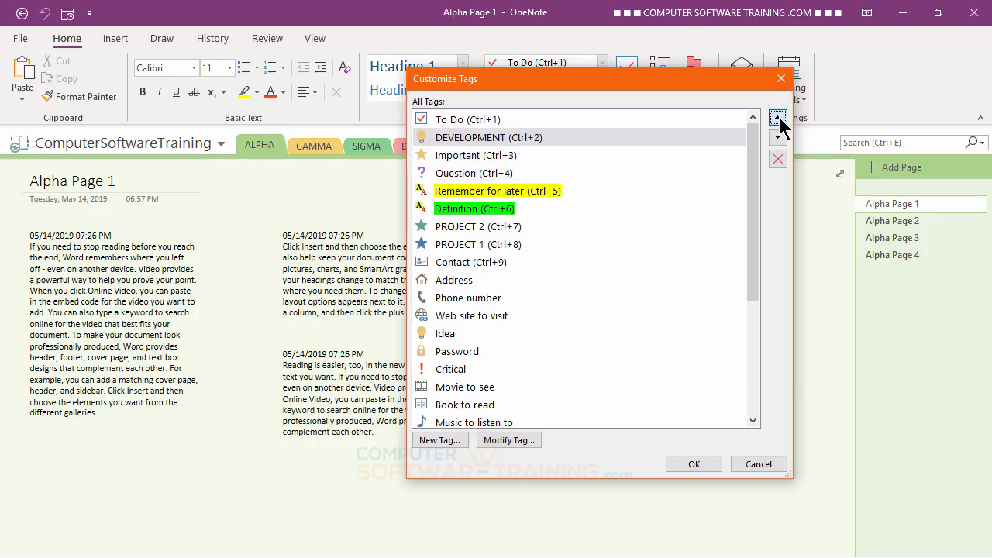
Step: Move the PROJECT 2 tag up to the second position, directly below DEVELOPMENT
left_click(439, 229)
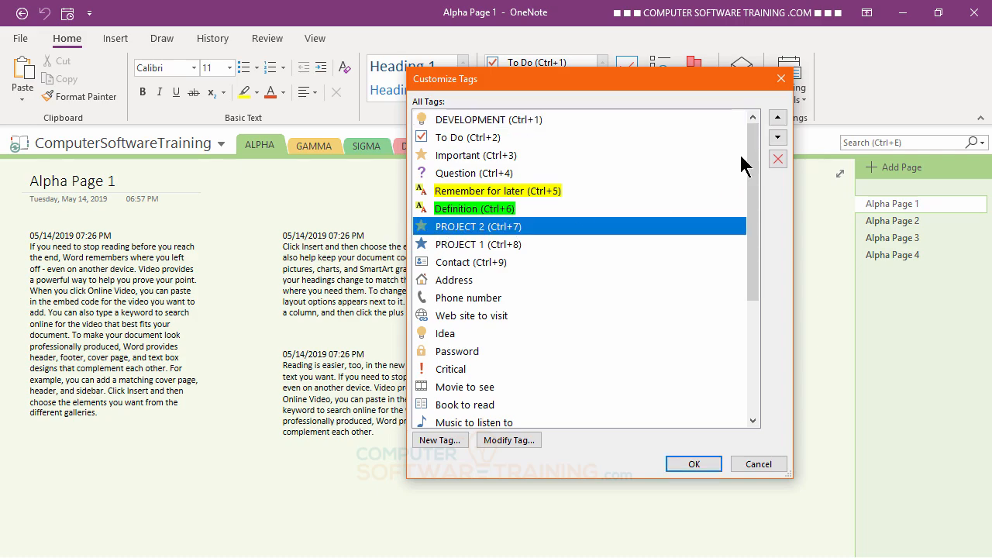
left_click(778, 119)
left_click(778, 118)
left_click(778, 118)
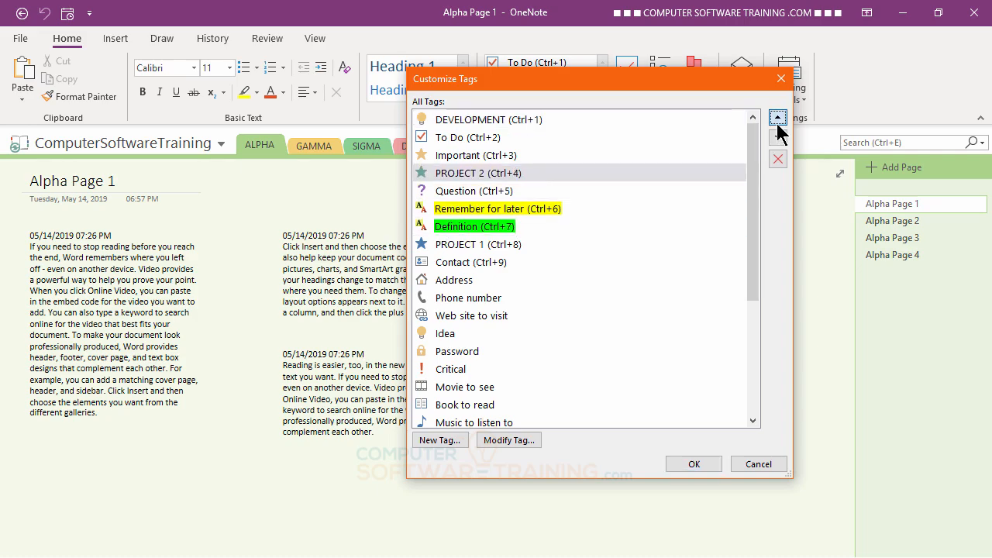
left_click(778, 119)
left_click(778, 119)
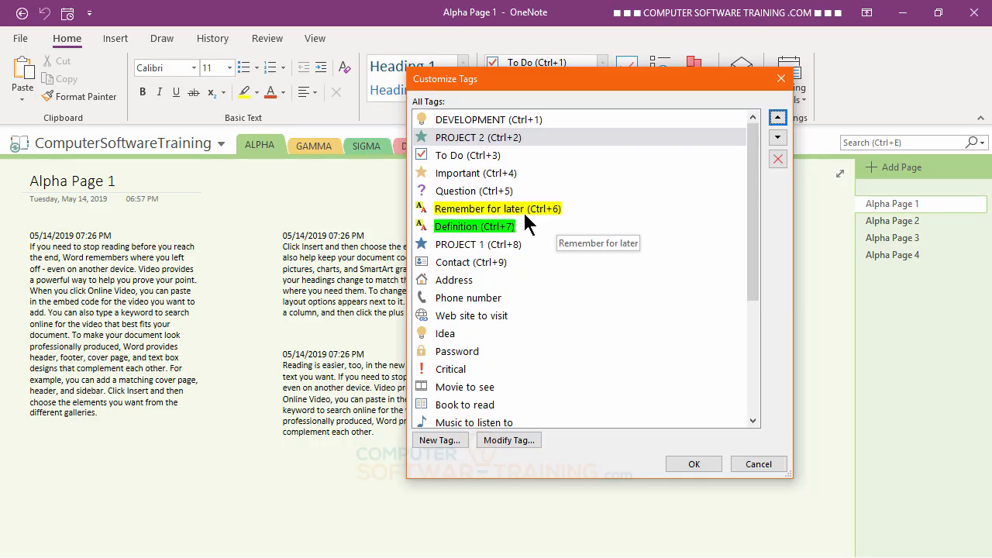
Step: Move the PROJECT 1 tag up the list so it sits between DEVELOPMENT and PROJECT 2
left_click(458, 246)
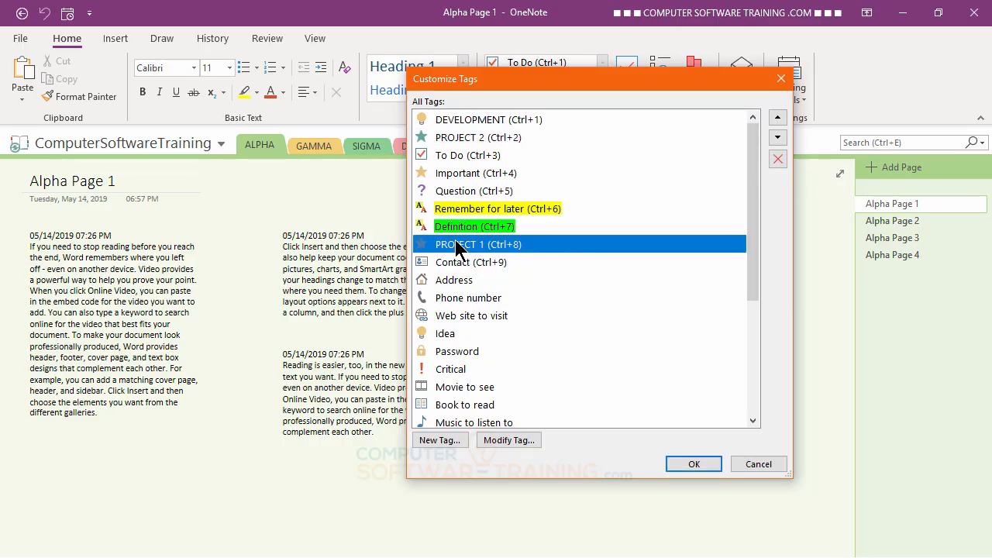
left_click(777, 119)
left_click(777, 119)
left_click(775, 120)
left_click(776, 120)
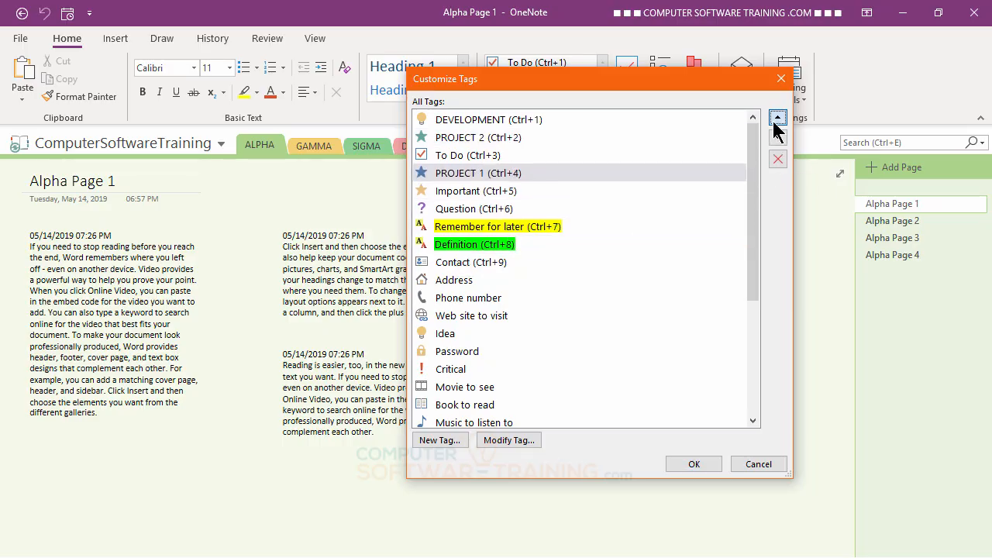
left_click(775, 120)
left_click(776, 121)
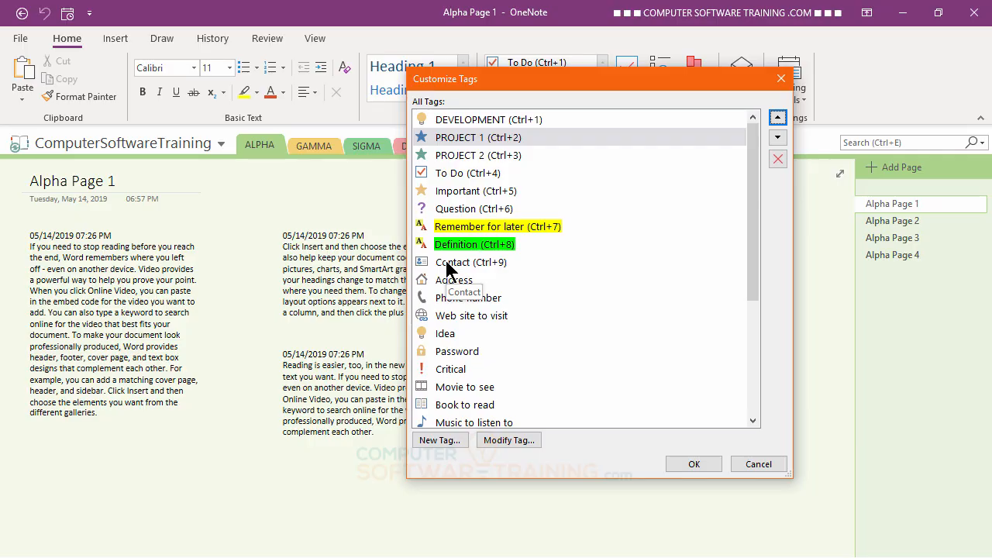
Step: Move the Contact tag up to the fourth position, directly below PROJECT 2
left_click(447, 264)
left_click(778, 122)
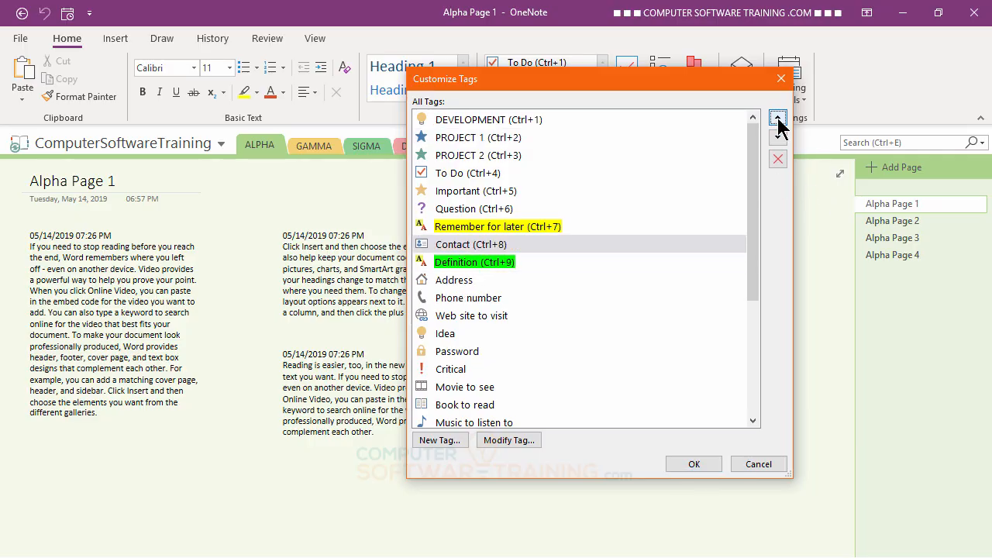
left_click(778, 123)
left_click(779, 122)
left_click(778, 118)
left_click(778, 118)
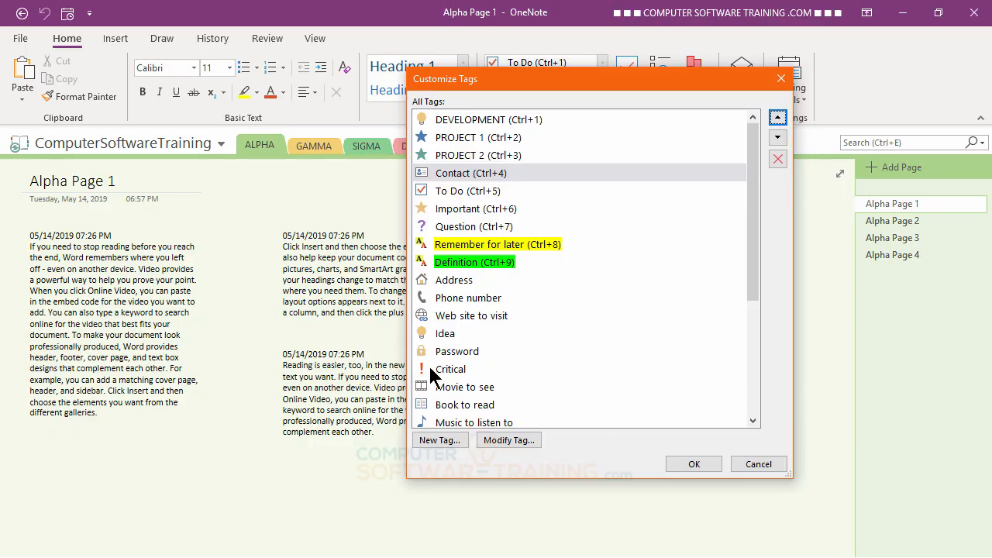
Step: Move the Idea tag up to the fifth position, directly below Contact
left_click(427, 335)
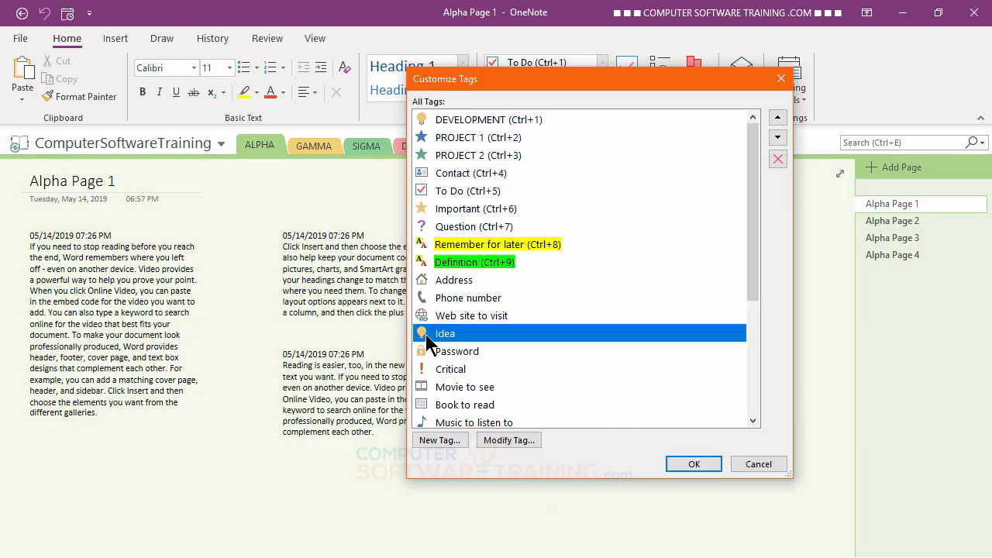
left_click(779, 118)
left_click(778, 118)
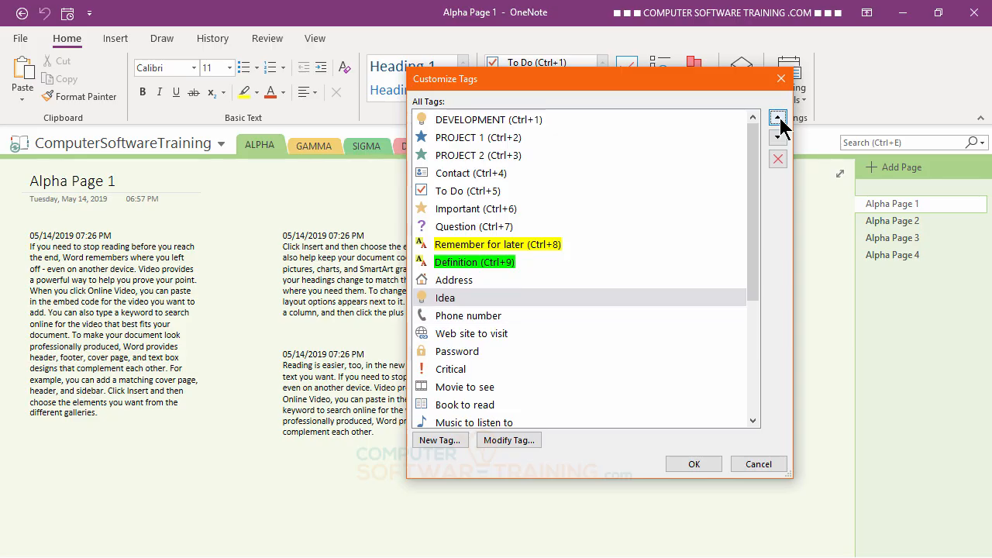
left_click(778, 118)
left_click(778, 118)
left_click(778, 118)
left_click(778, 118)
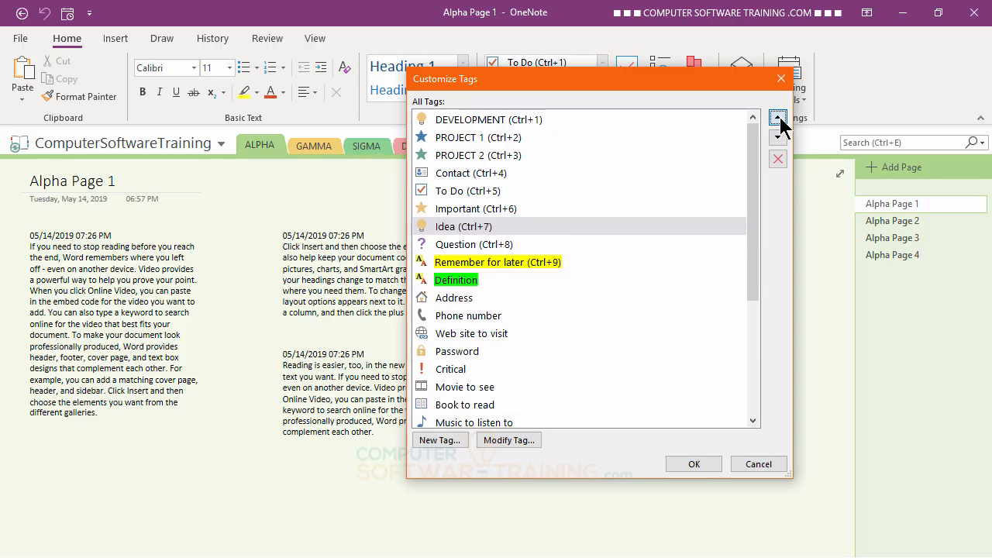
left_click(778, 118)
left_click(778, 118)
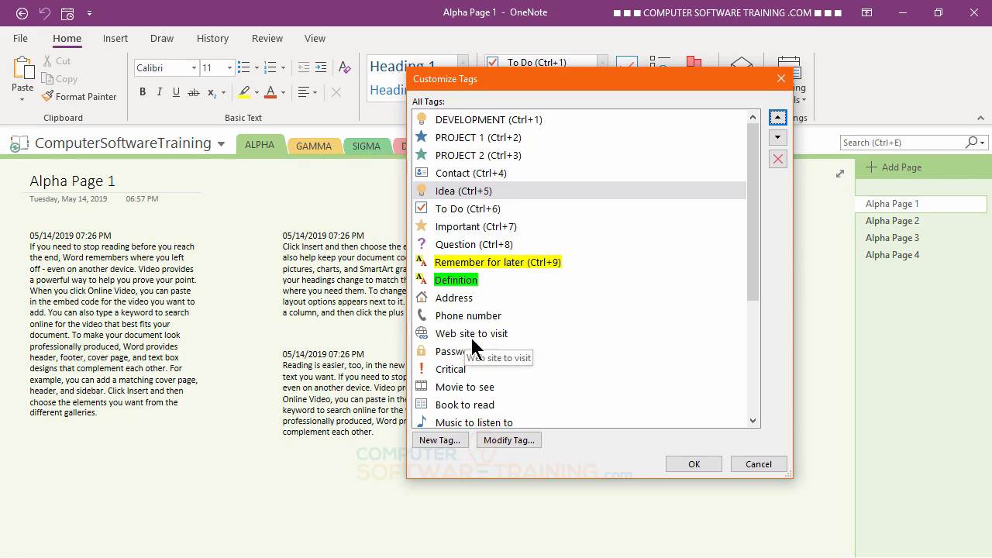
Step: Move the Web site to visit tag up to the sixth position, directly below Idea
left_click(462, 334)
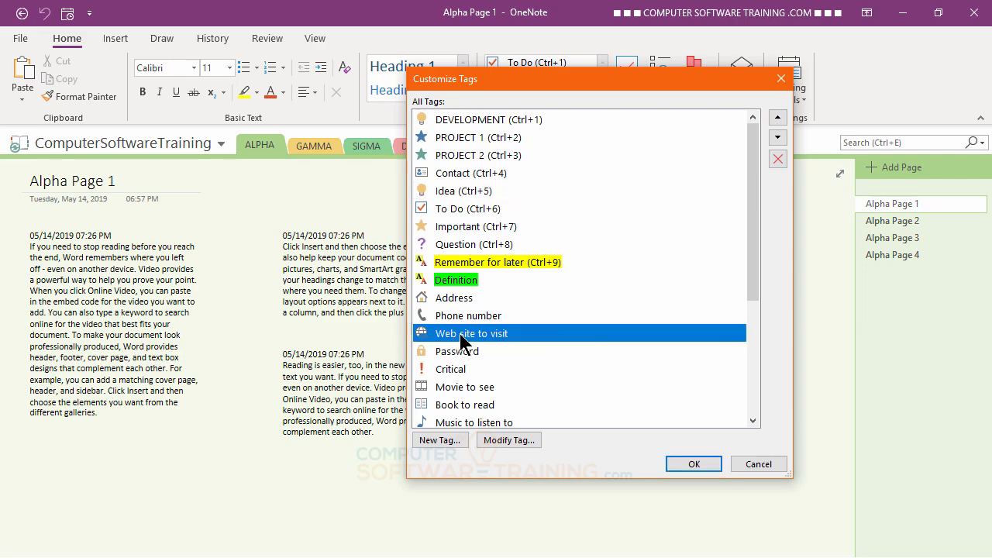
left_click(778, 118)
left_click(778, 118)
left_click(778, 118)
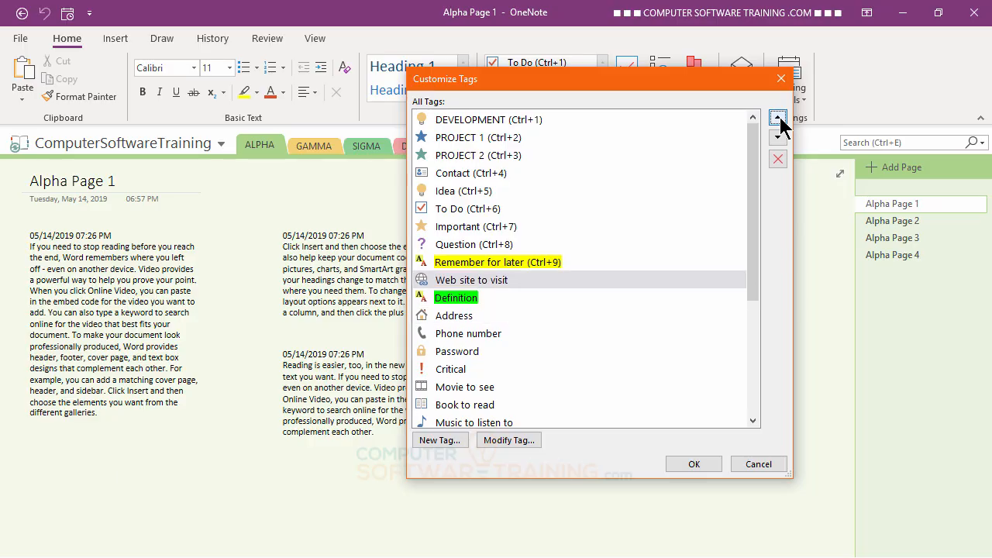
left_click(778, 118)
left_click(778, 118)
left_click(779, 118)
left_click(778, 118)
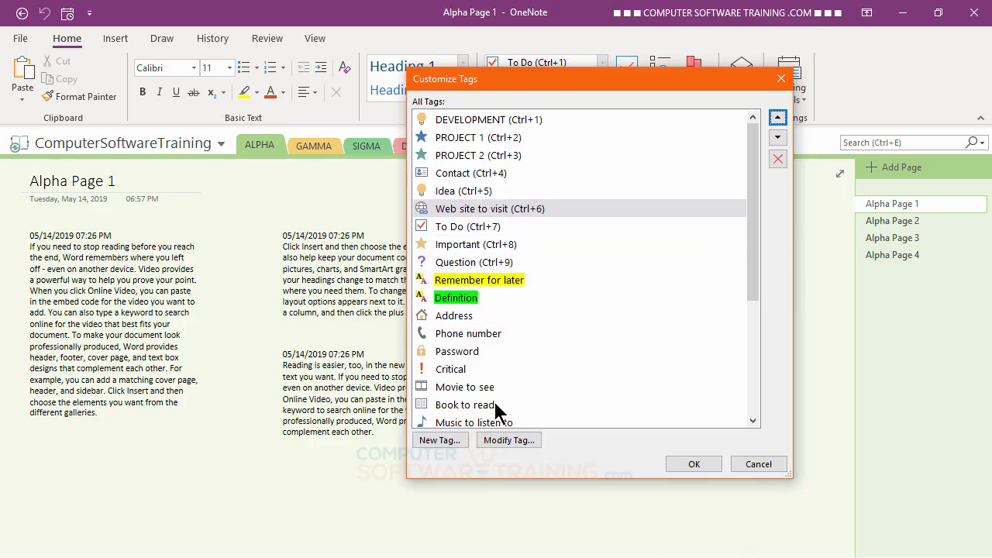
Step: Review the rest of the tag list and save the customized tags
scroll(496, 410, "down", 4)
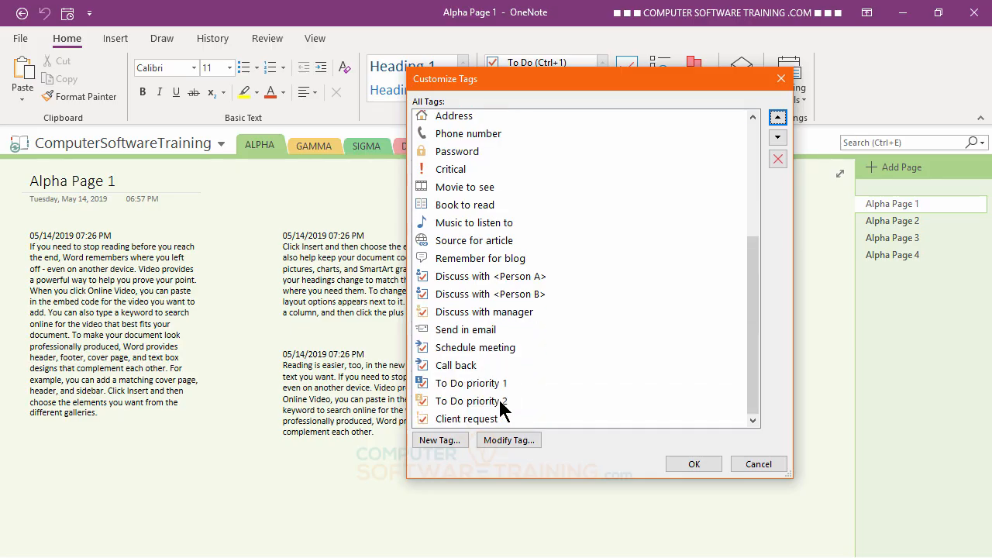
scroll(500, 404, "up", 2)
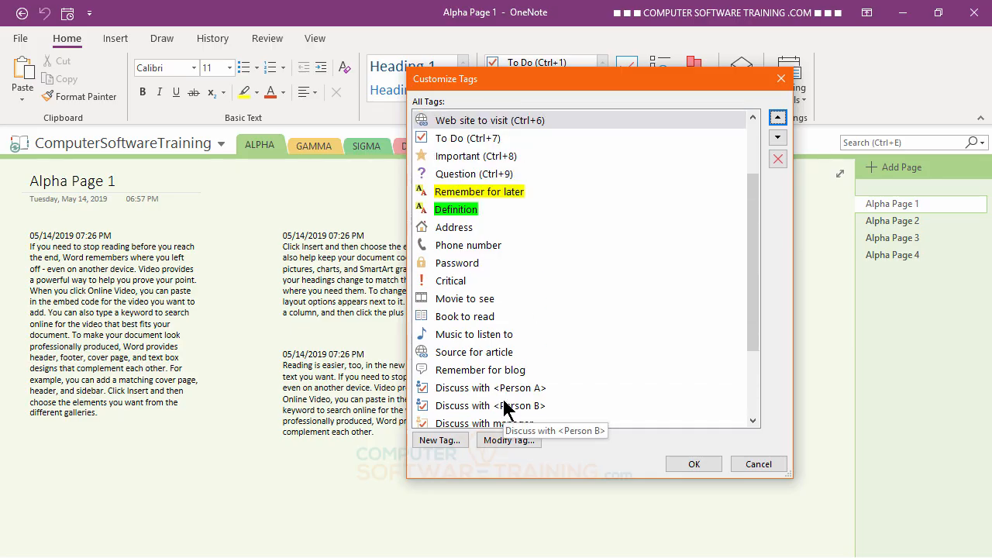
scroll(502, 407, "up", 1)
scroll(505, 408, "up", 3)
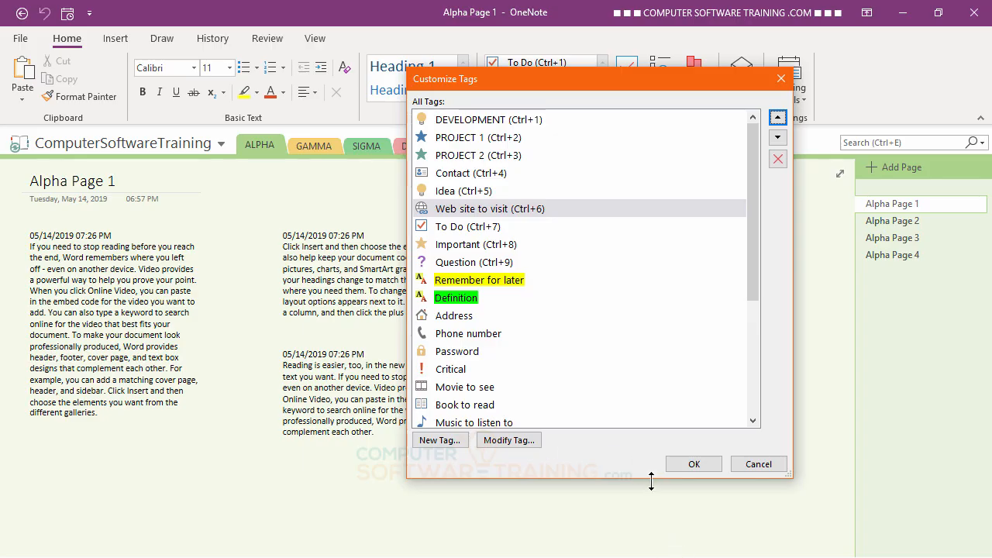
left_click(690, 464)
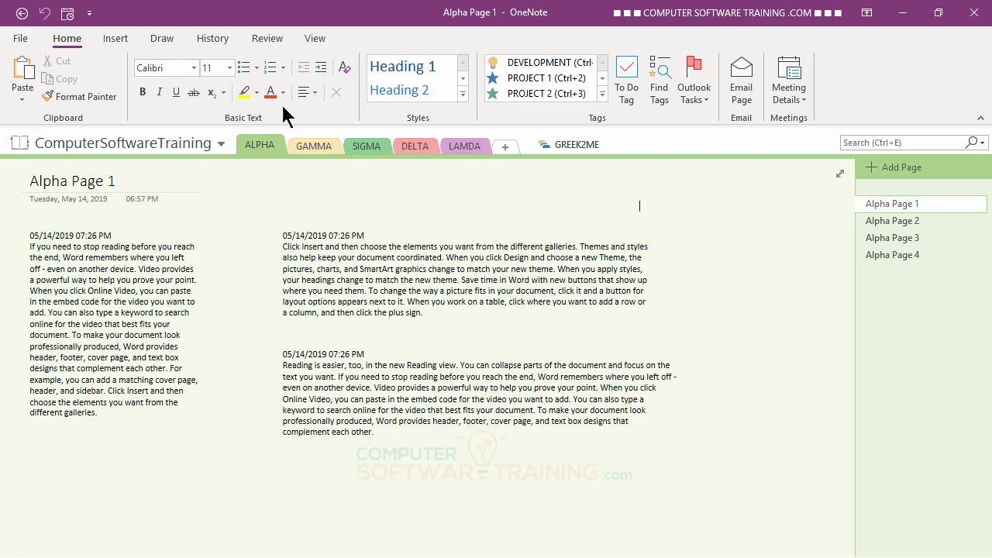
left_click(116, 40)
left_click(152, 42)
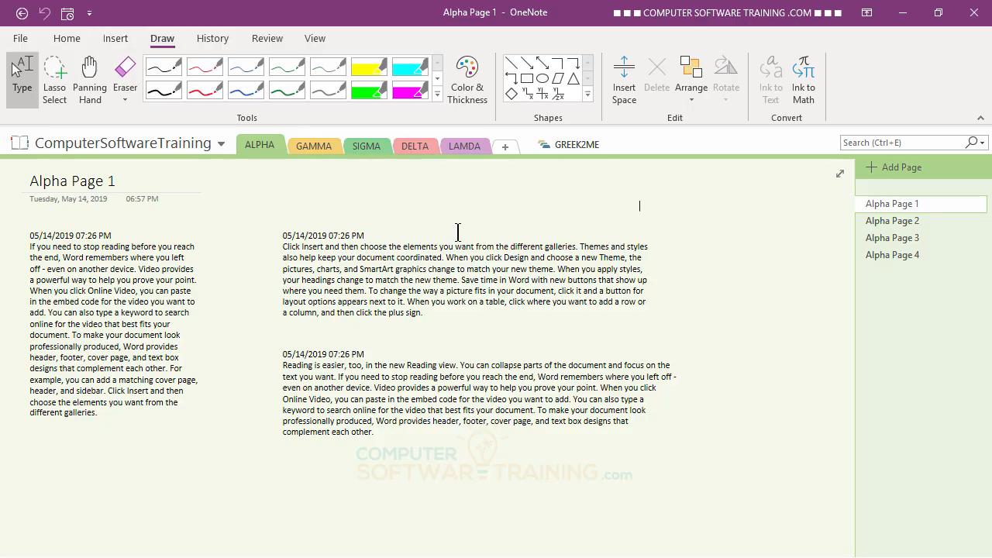
left_click(67, 43)
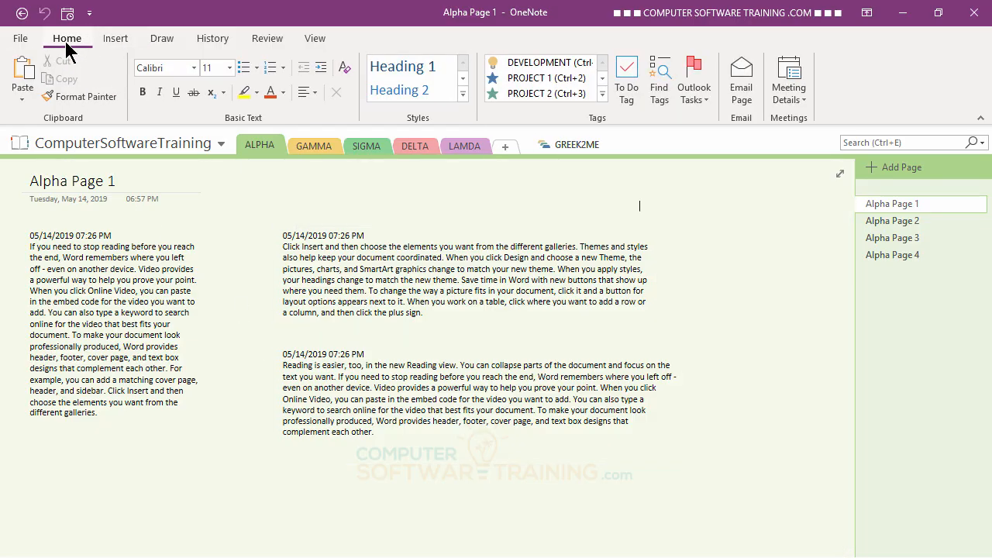
Step: Add the Tags gallery to the Quick Access Toolbar and view the full list of tags
right_click(532, 66)
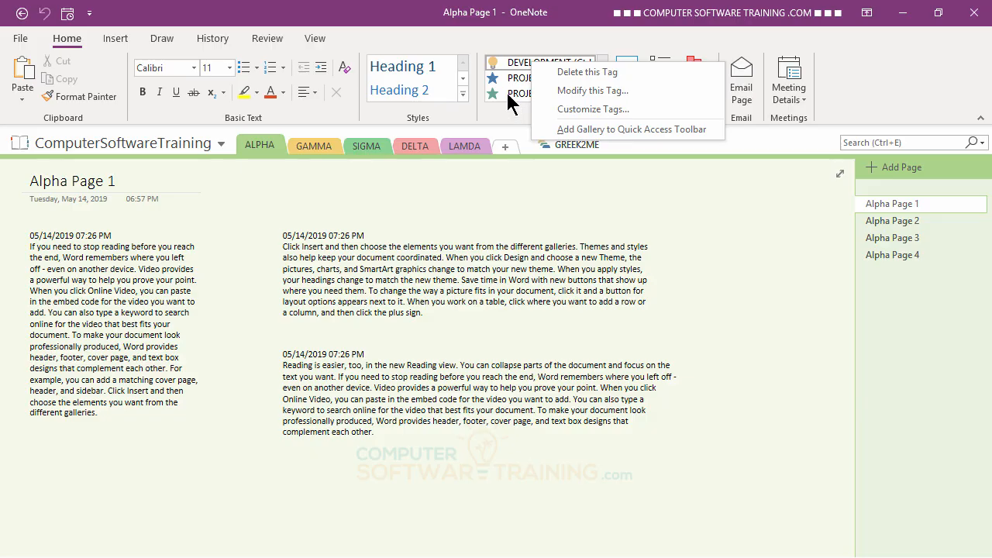
left_click(603, 128)
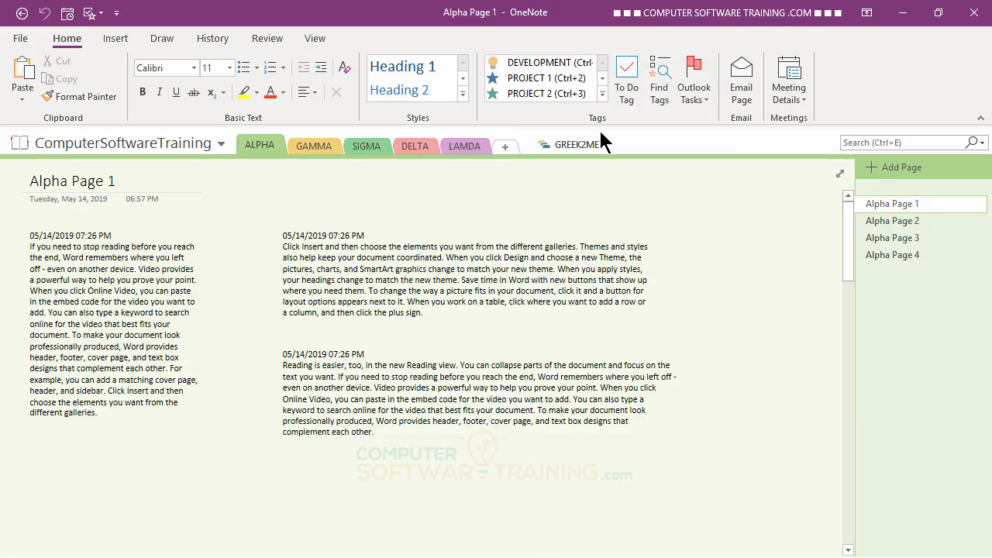
left_click(104, 14)
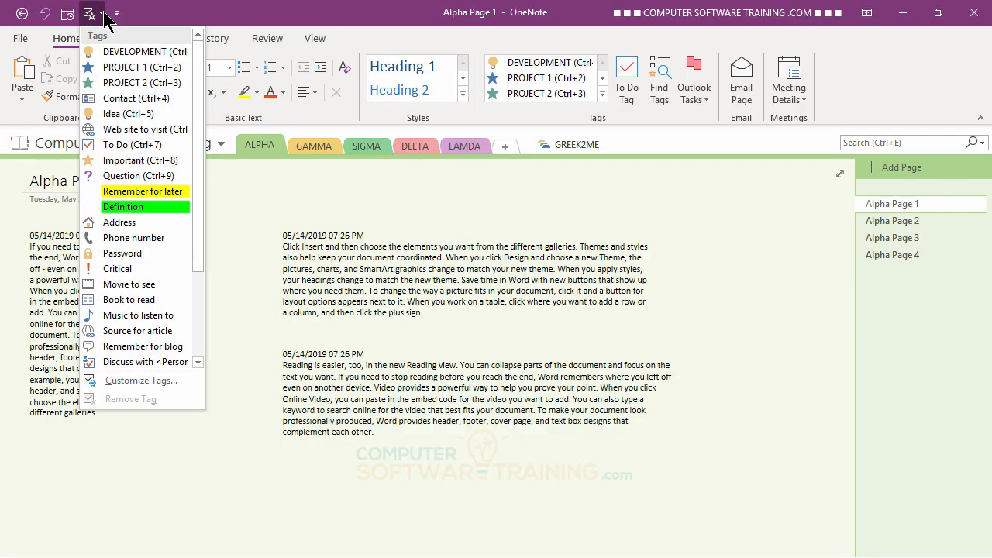
left_click(103, 14)
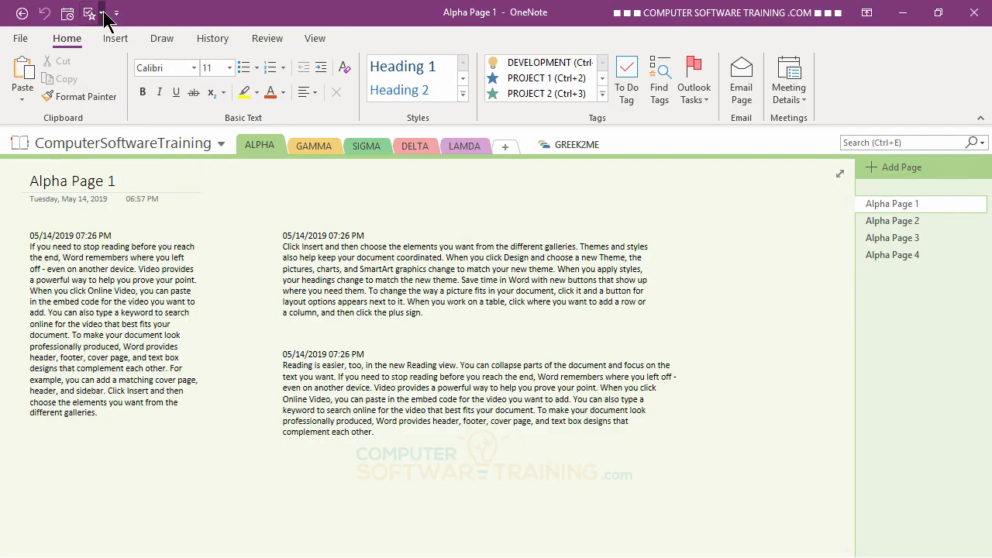
left_click(602, 92)
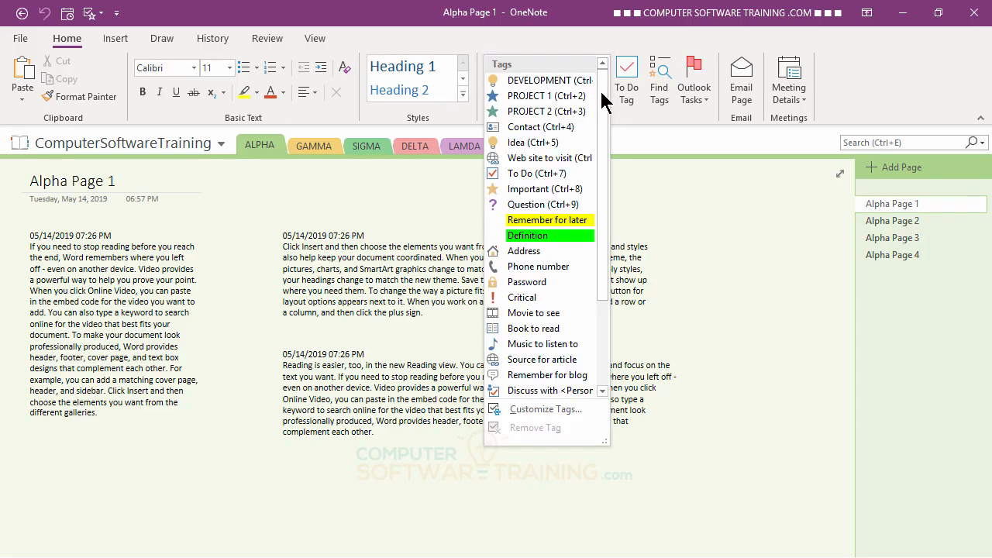
left_click(749, 218)
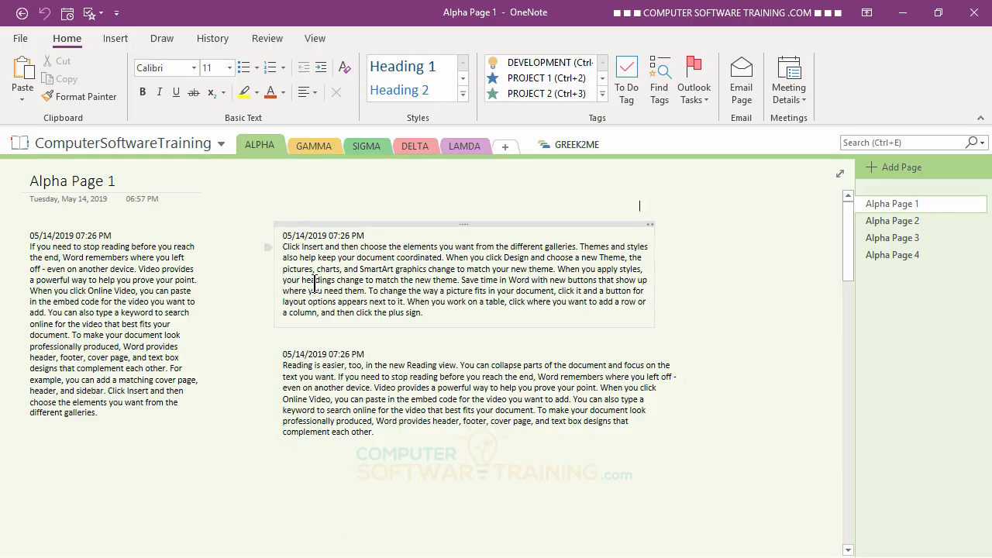
Step: Tag the "Click Insert" paragraph on Alpha Page 1 with PROJECT 1 and the date line of the note below it with PROJECT 2
left_click(281, 247)
left_click(531, 78)
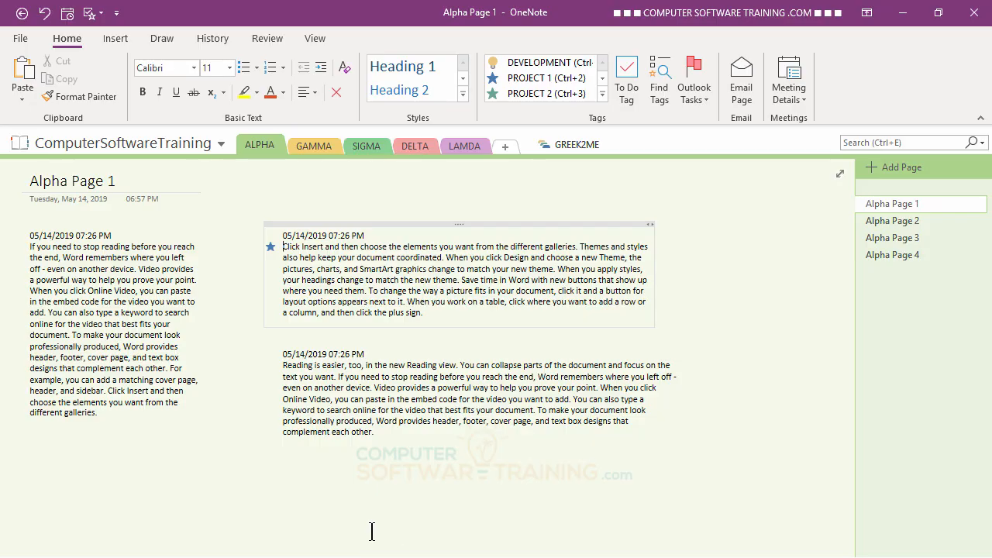
left_click(294, 357)
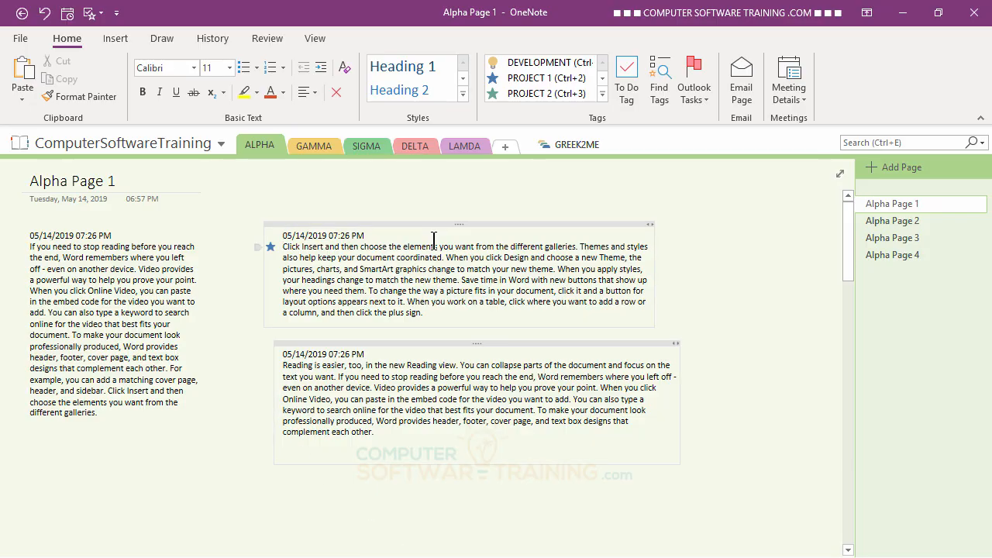
left_click(519, 94)
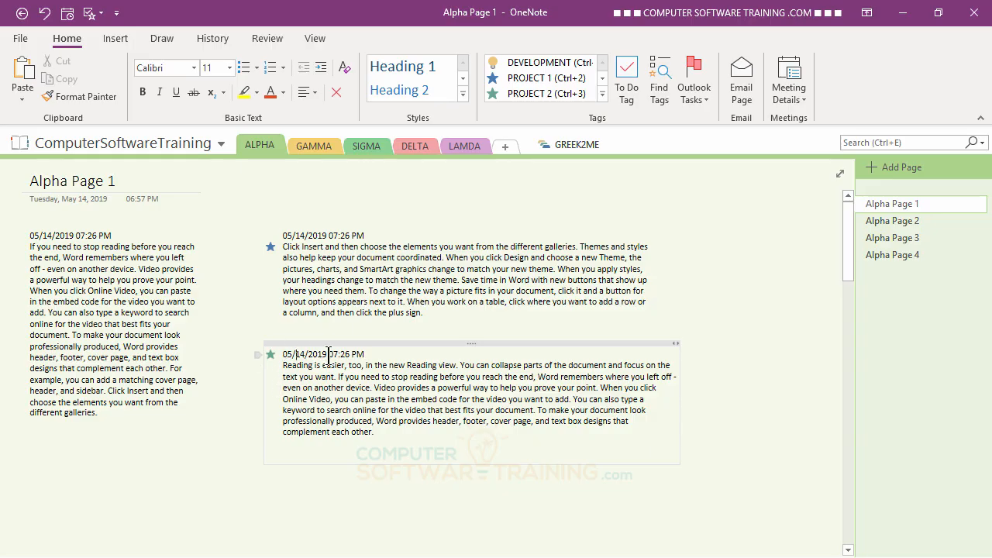
Step: Remove the PROJECT 2 tag from the date line and apply it to the "Reading is easier" paragraph instead
left_click(269, 355)
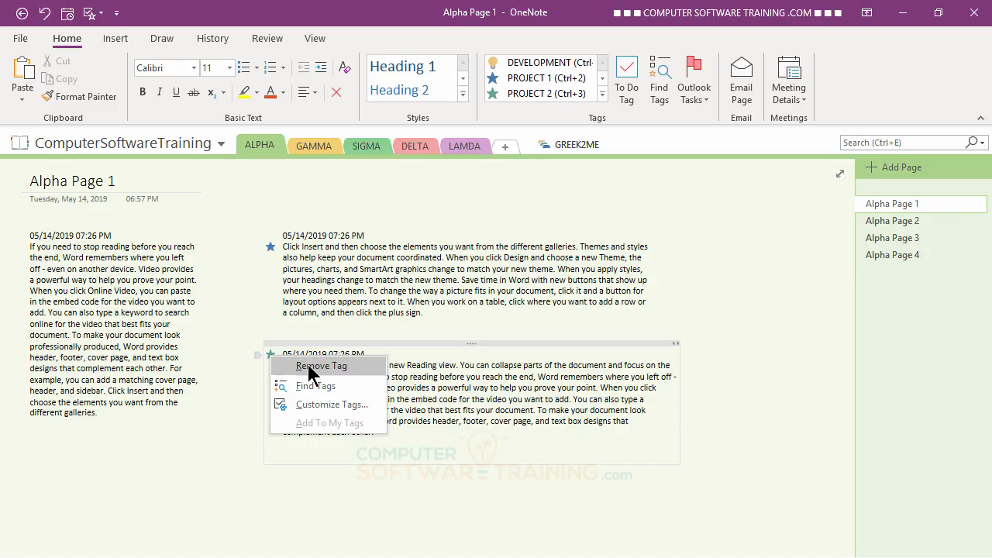
left_click(308, 367)
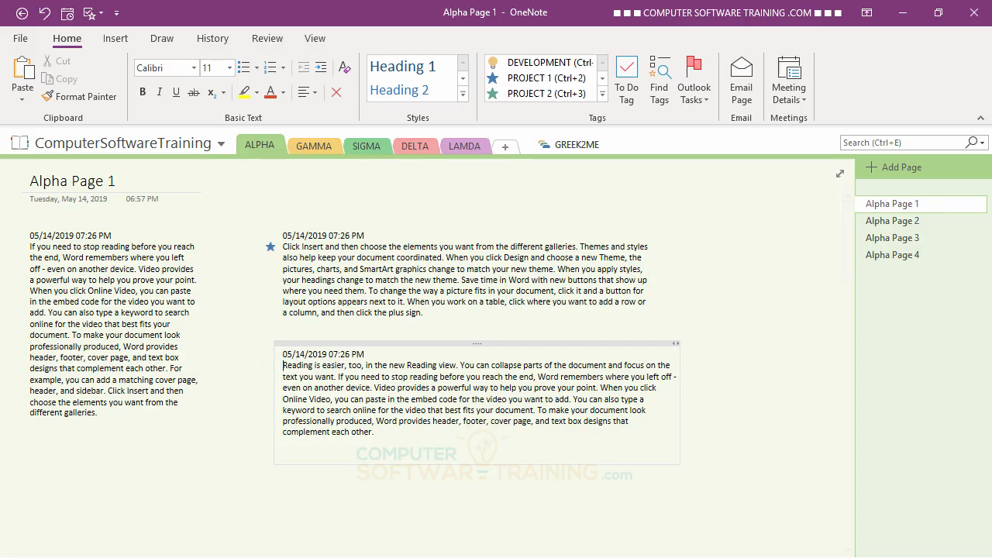
left_click(493, 92)
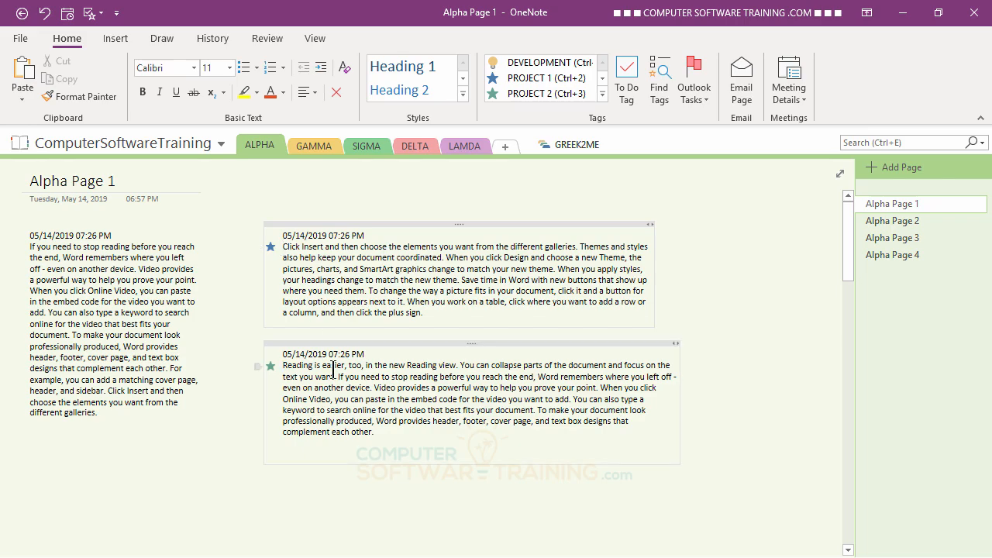
Step: Add the Idea tag to the "Click Insert" paragraph and to the body of the 08:05 PM note on Alpha Page 2
left_click(602, 94)
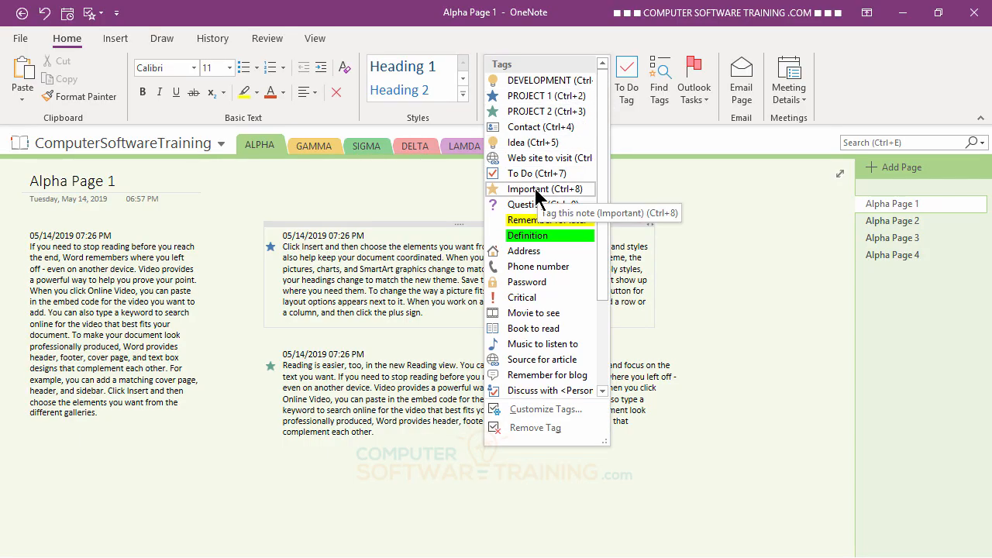
left_click(517, 141)
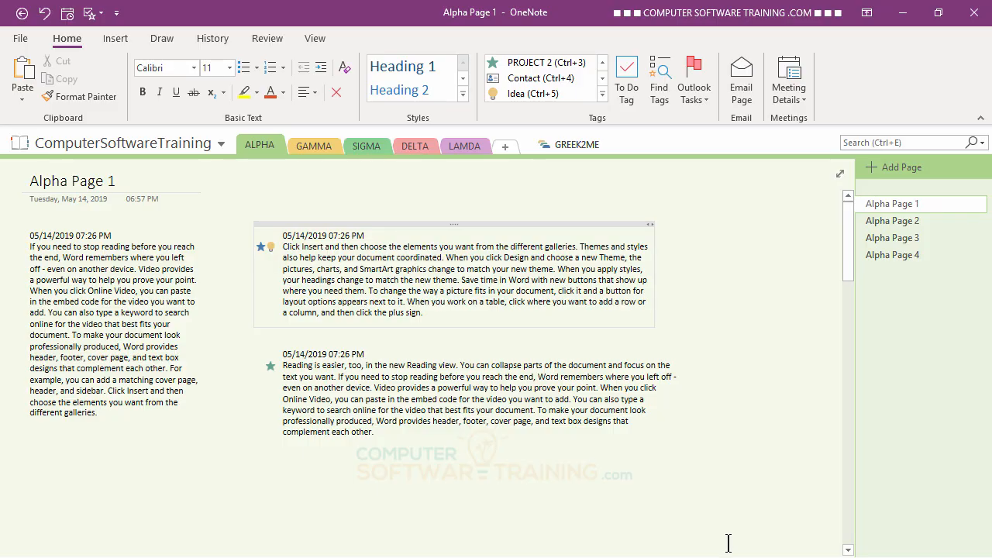
left_click(890, 223)
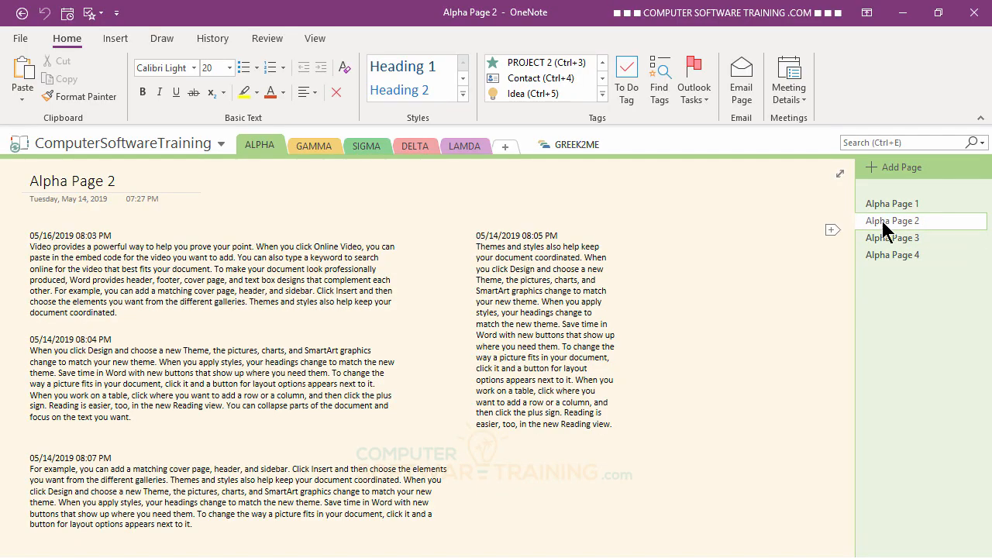
left_click(471, 248)
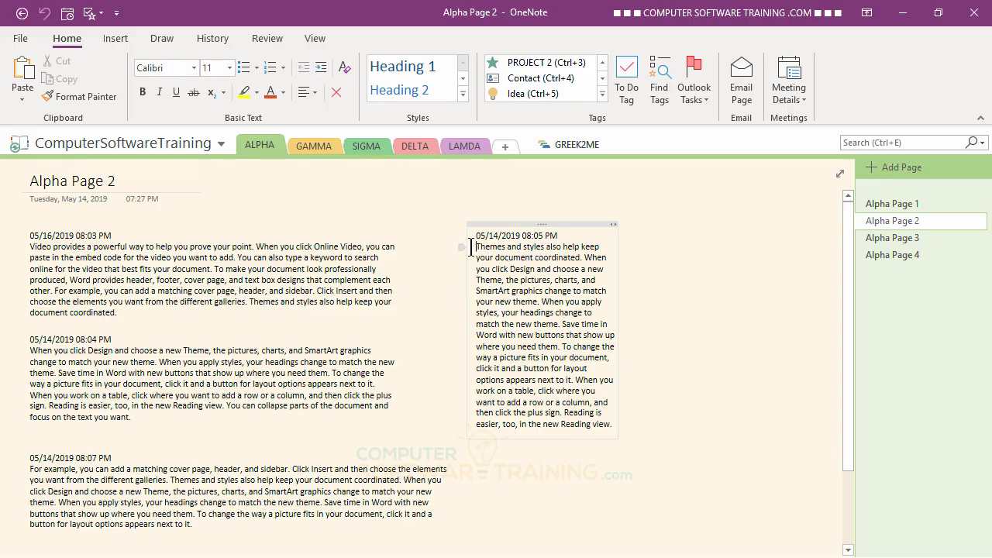
left_click(525, 100)
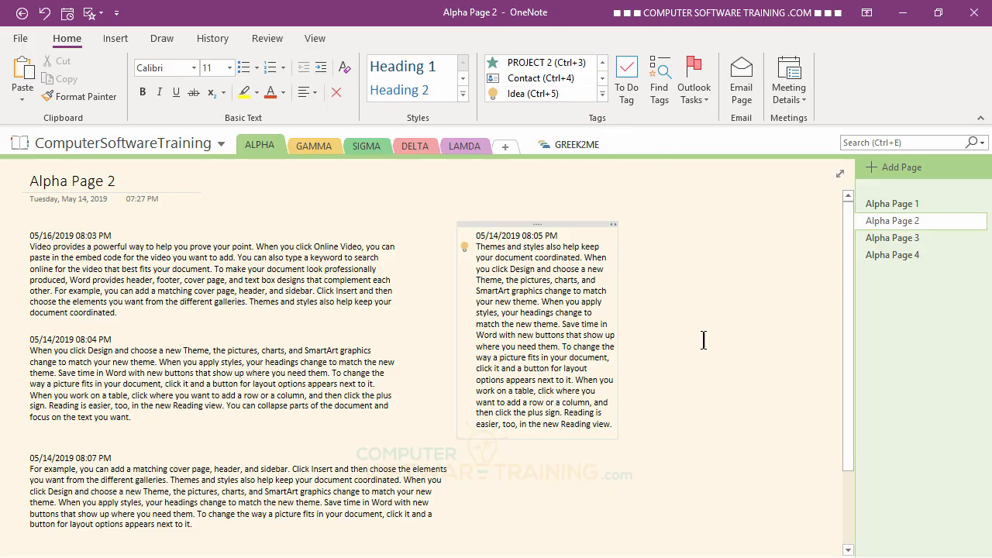
Step: Tag the body paragraph of the 08:04 PM note on Alpha Page 2 as Important
left_click(33, 345)
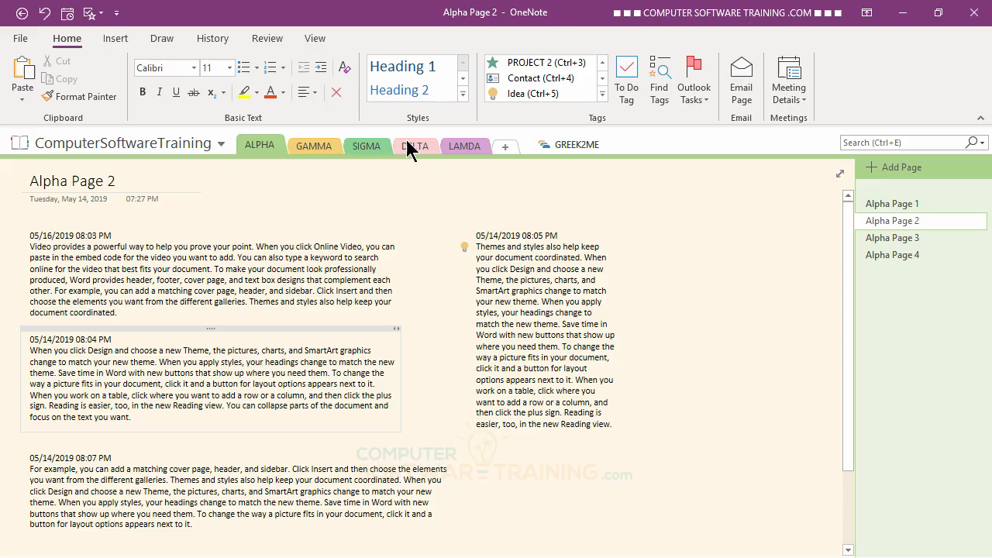
left_click(603, 91)
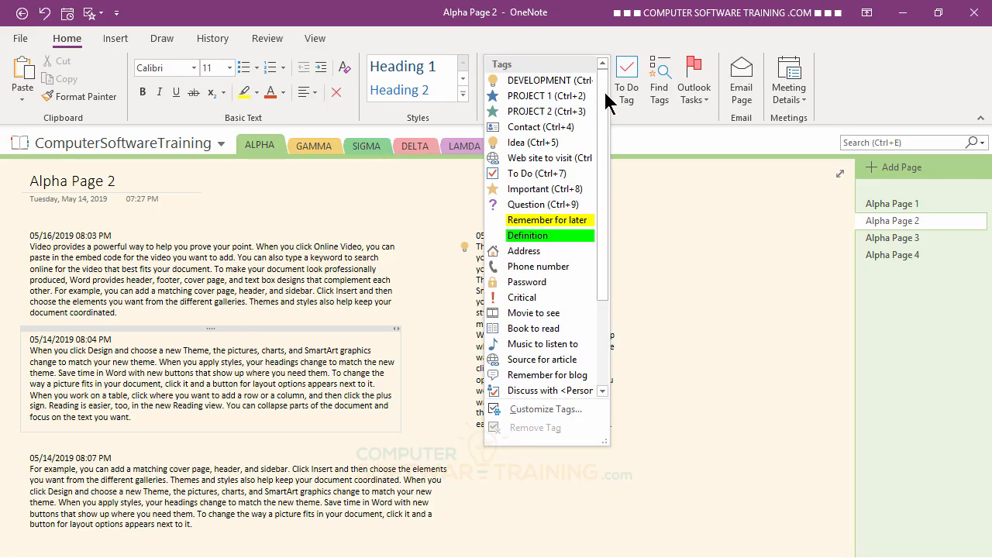
left_click(529, 190)
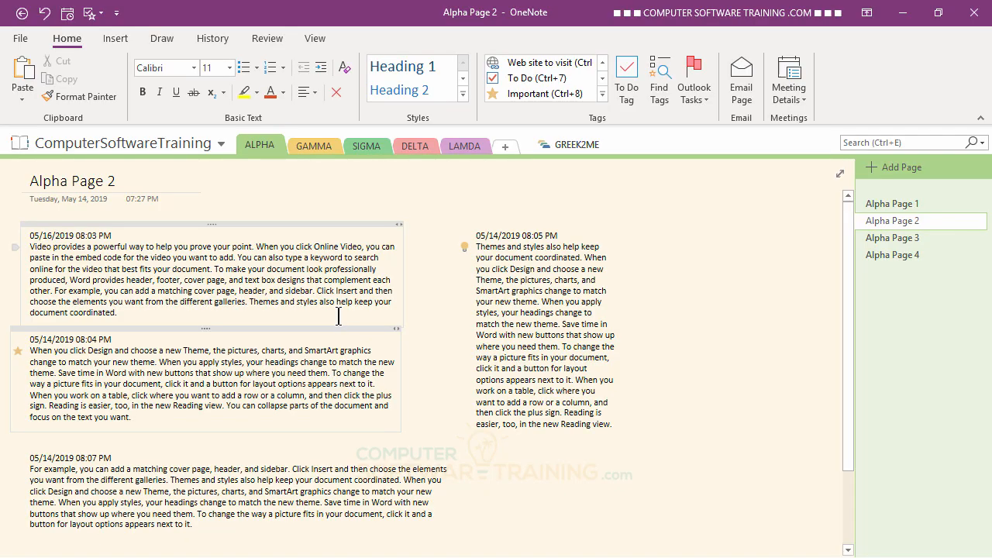
Step: Tag the body paragraph of the 08:07 PM note on Alpha Page 3 as Question
left_click(891, 238)
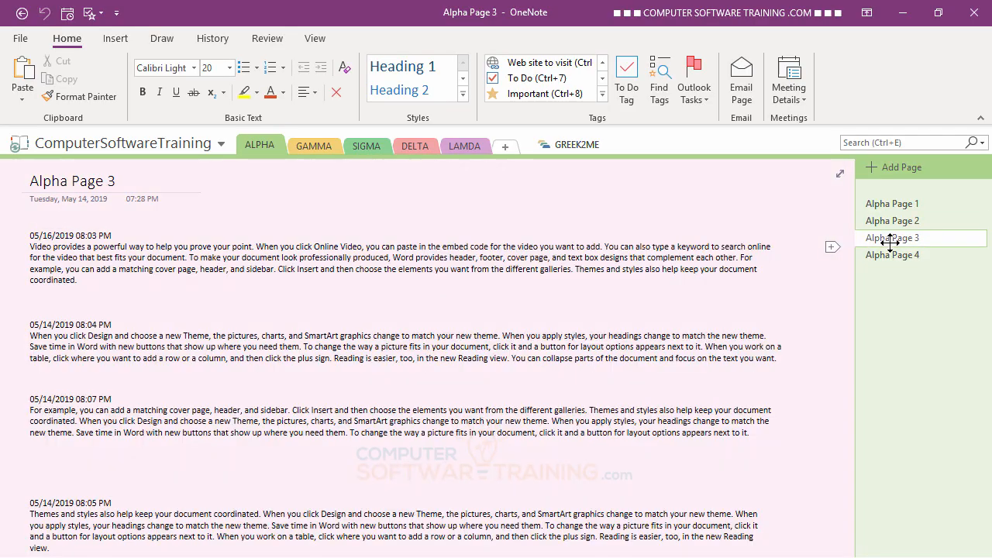
left_click(29, 411)
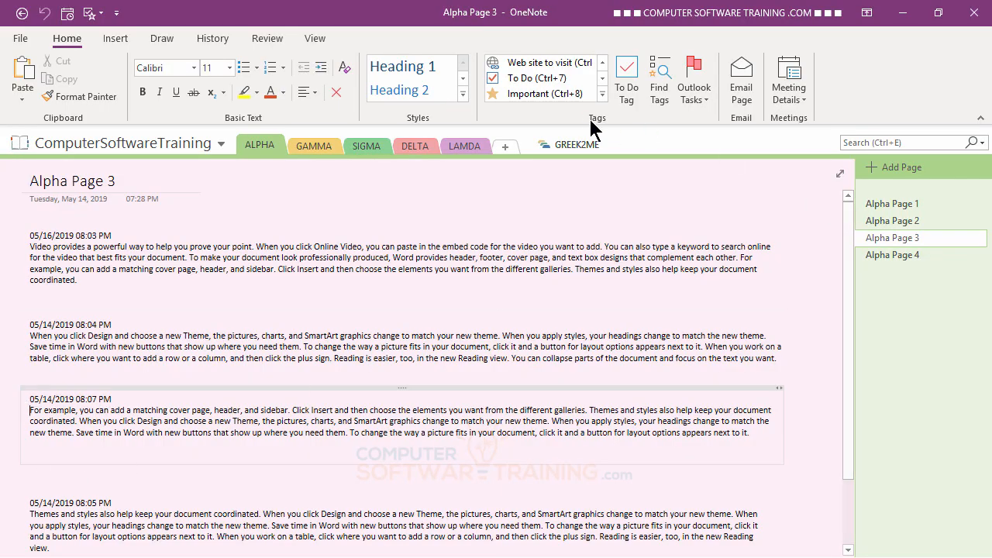
left_click(601, 94)
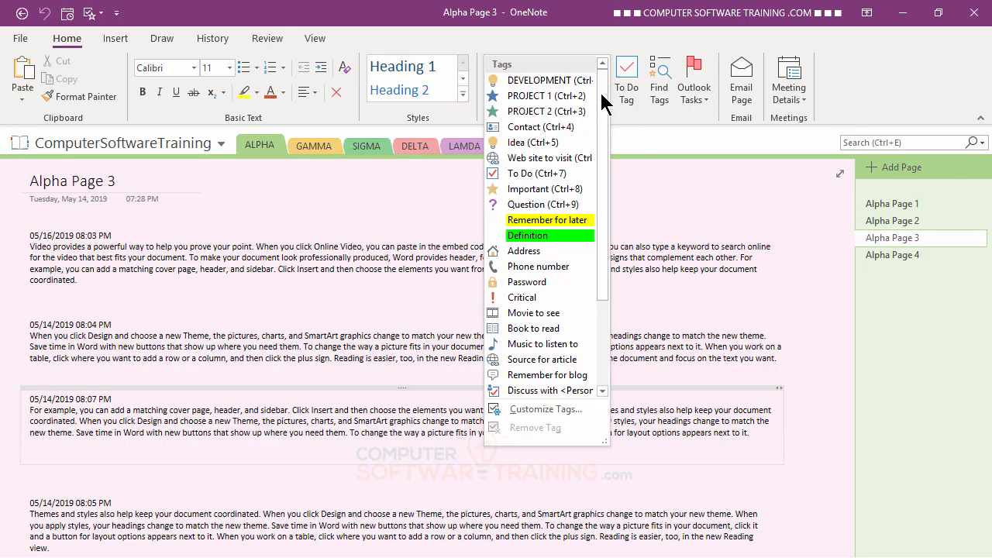
left_click(529, 205)
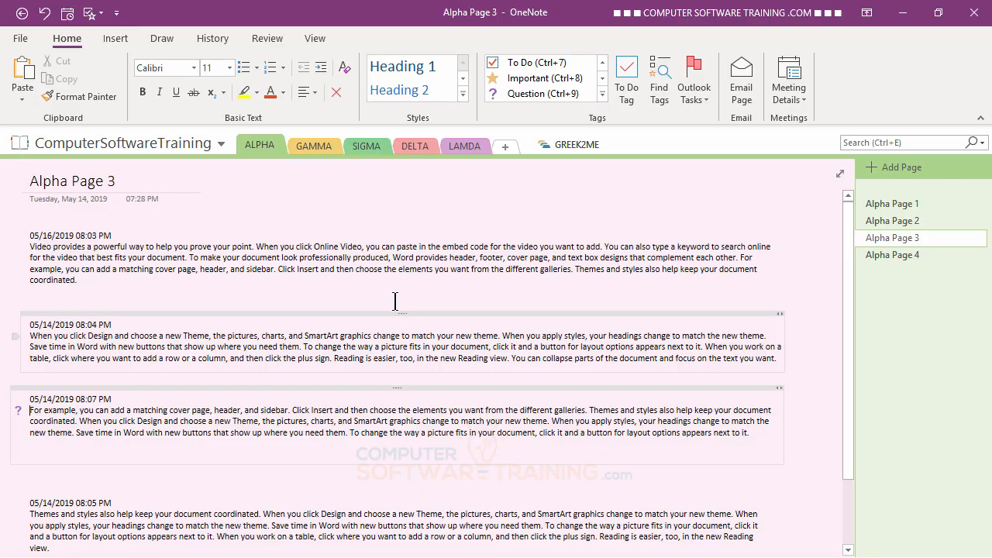
Step: Apply the PROJECT 1 tag to the "Reading is easier" paragraph on Gamma Page 1 in the GAMMA section
left_click(324, 149)
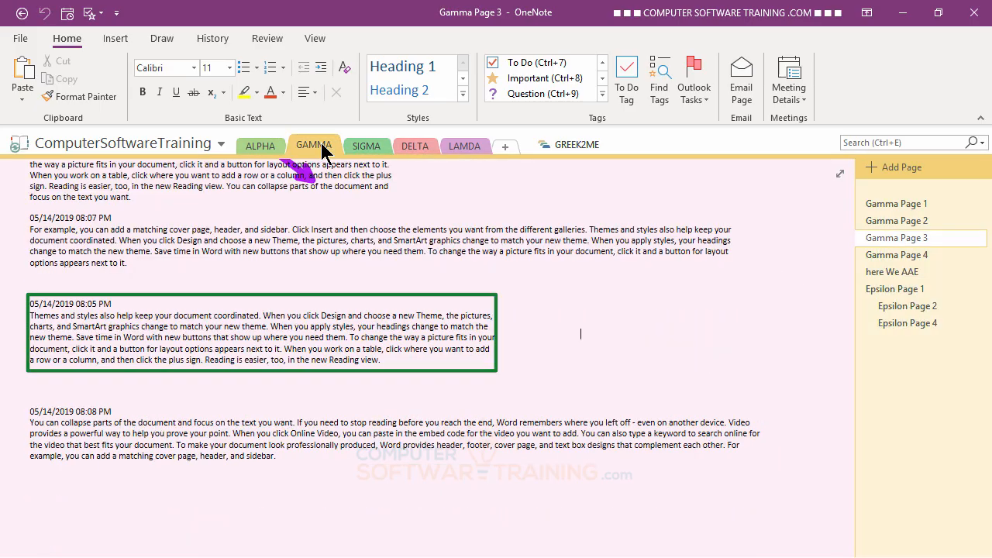
left_click(885, 203)
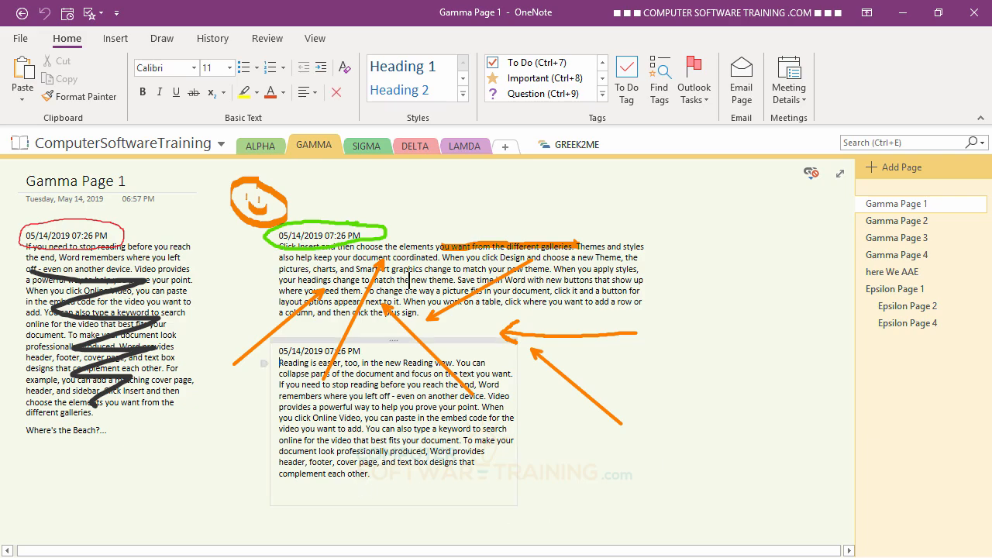
scroll(603, 68, "up", 8)
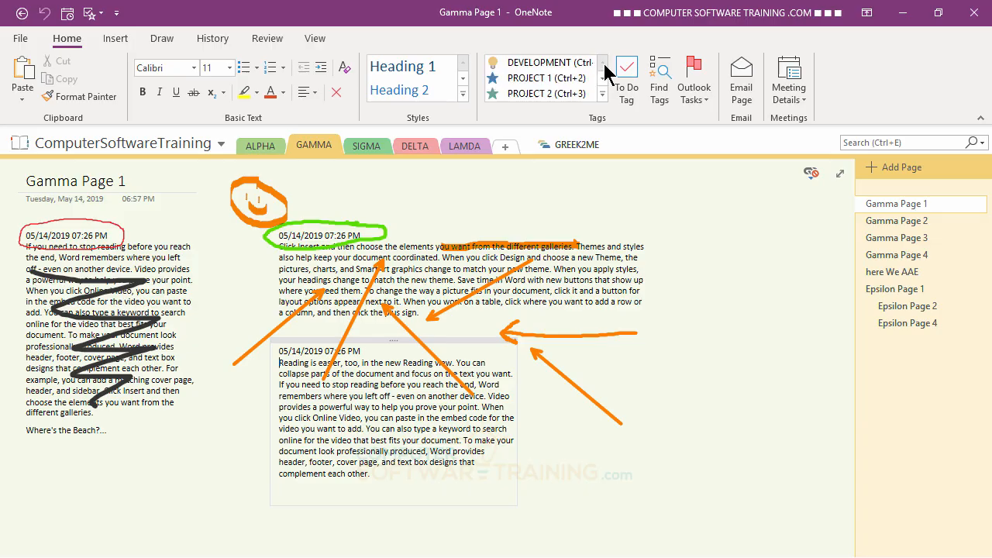
left_click(527, 79)
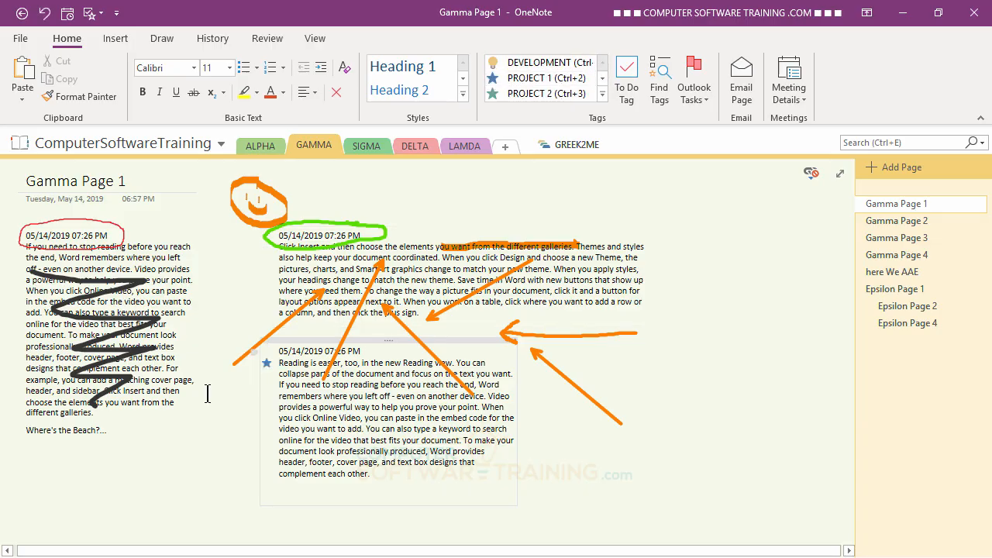
Step: Apply the PROJECT 2 tag to the "If you need to stop reading" paragraph on Gamma Page 1
left_click(20, 241)
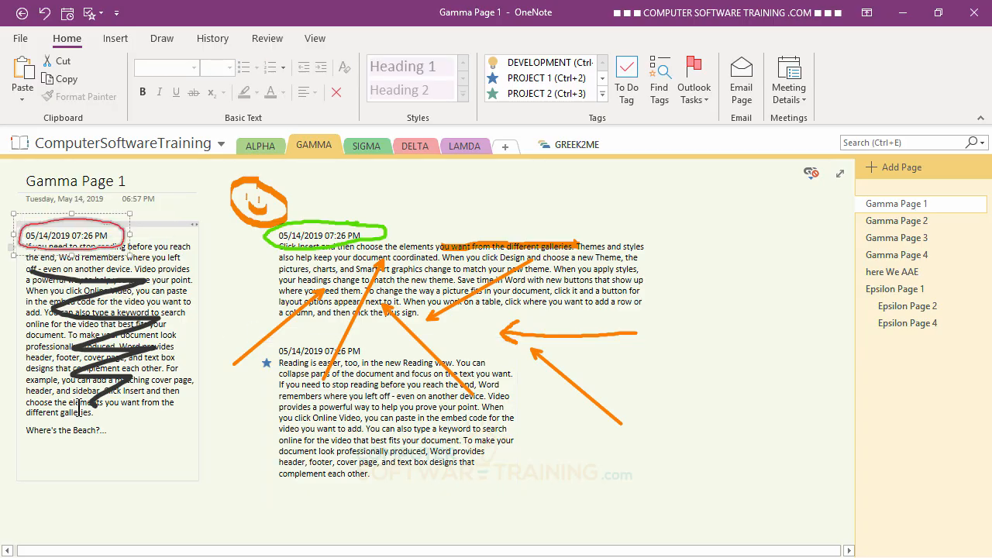
left_click(24, 262)
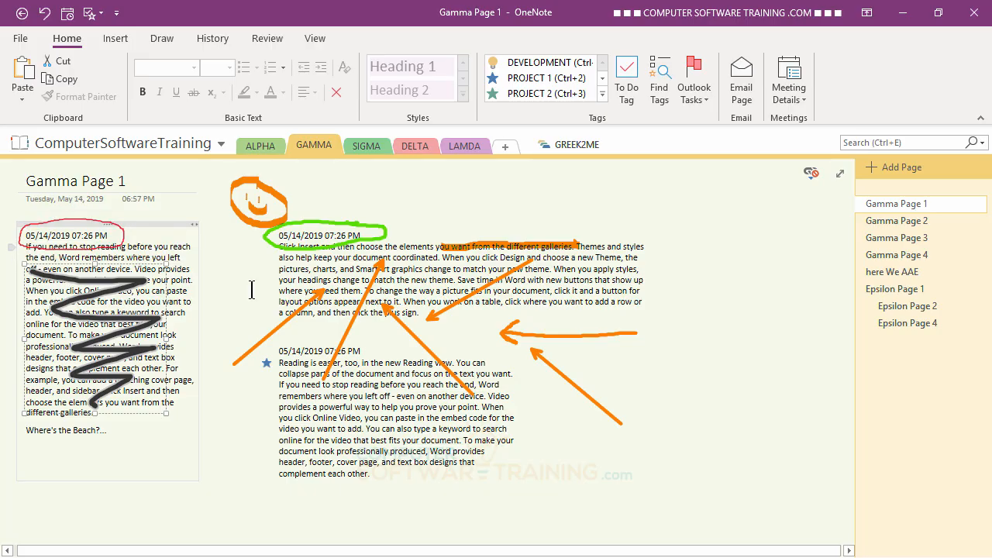
left_click(156, 245)
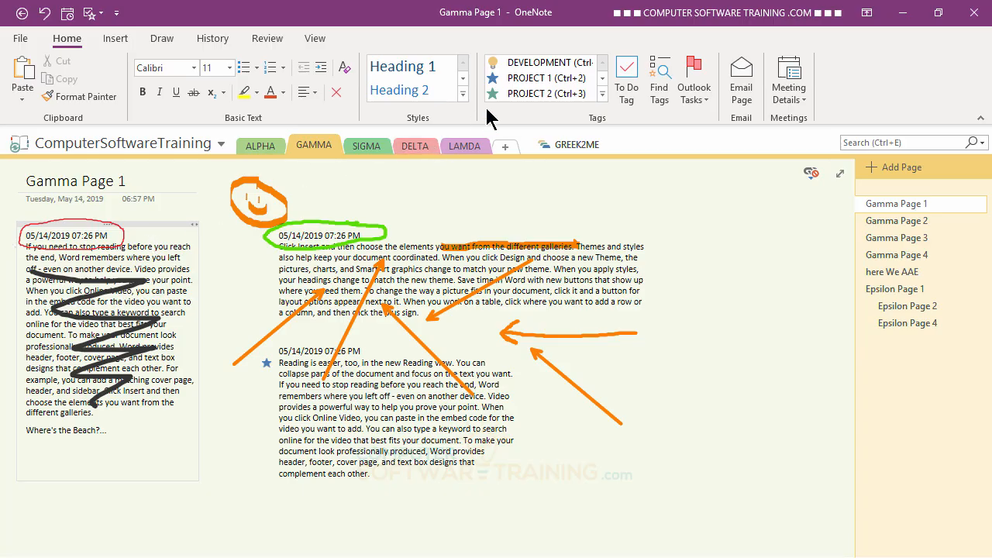
left_click(524, 96)
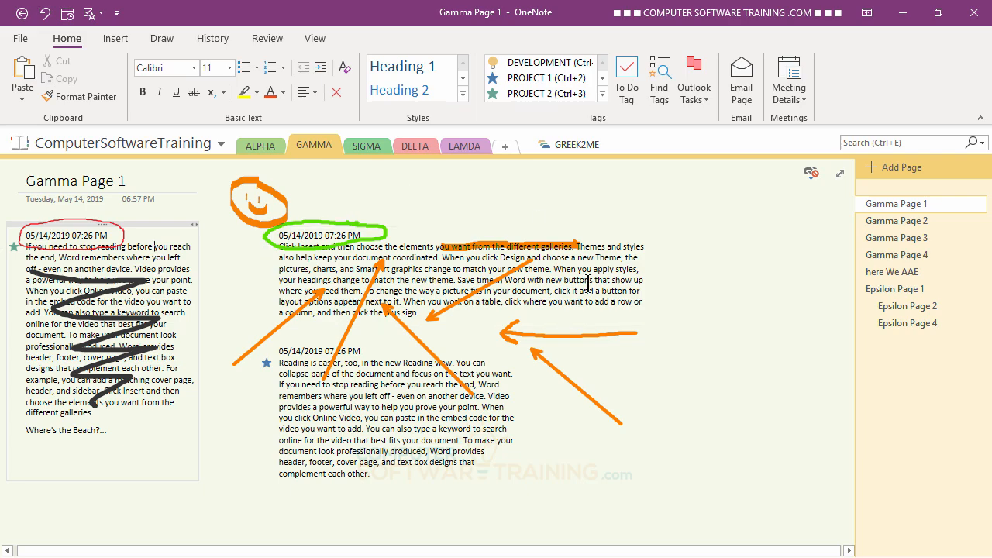
Step: On Gamma Page 2, tag the body of the 08:03 PM note as PROJECT 1 and the 08:04 PM note's body as Critical
left_click(896, 221)
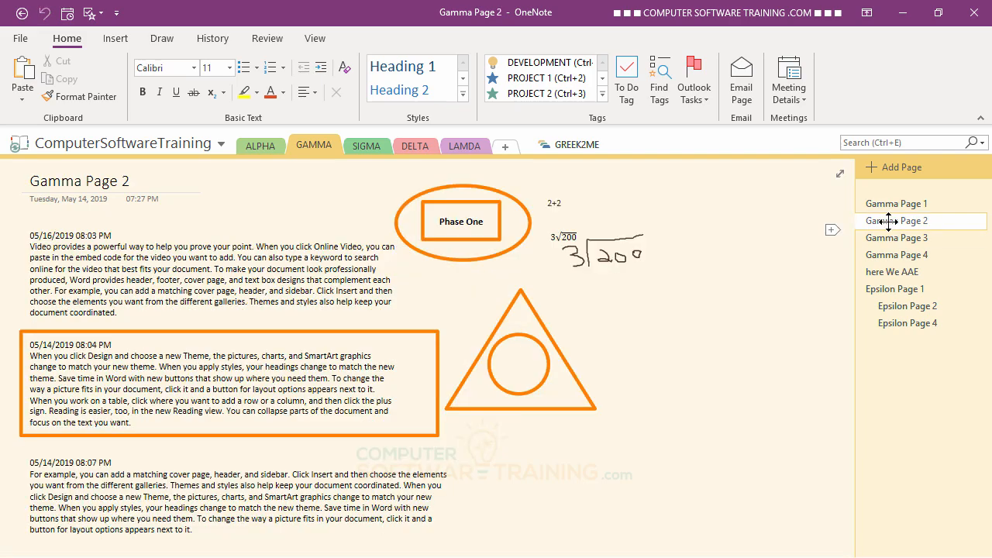
left_click(214, 269)
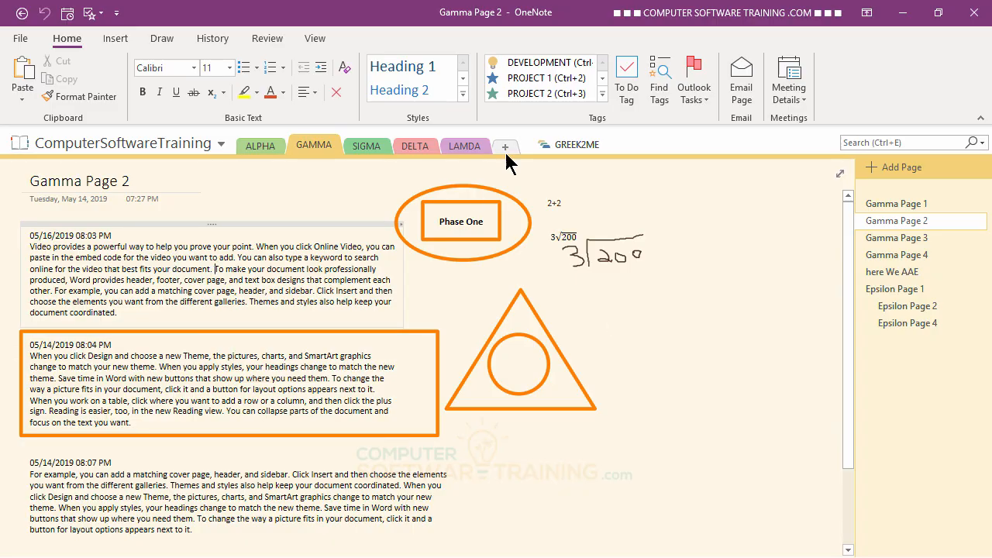
left_click(524, 78)
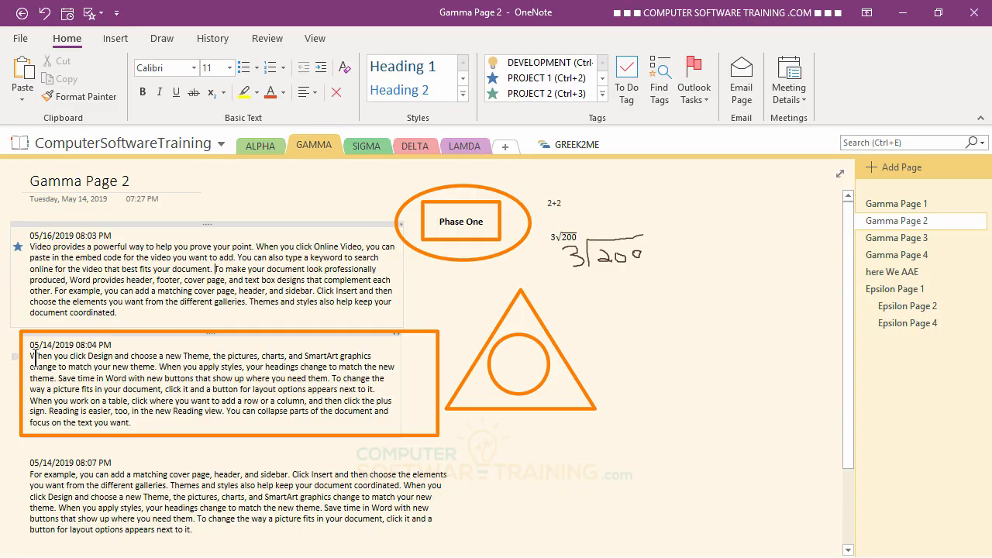
left_click(602, 94)
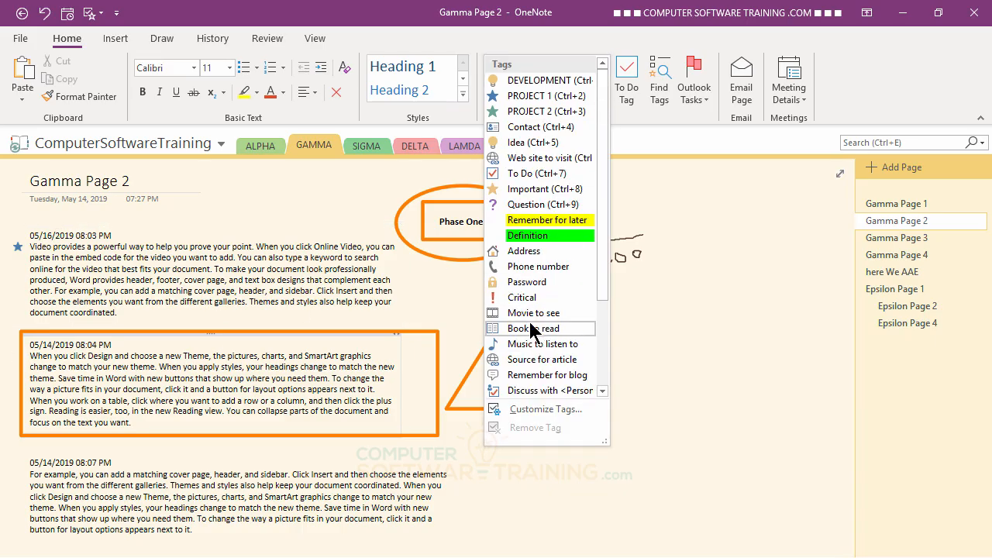
left_click(524, 299)
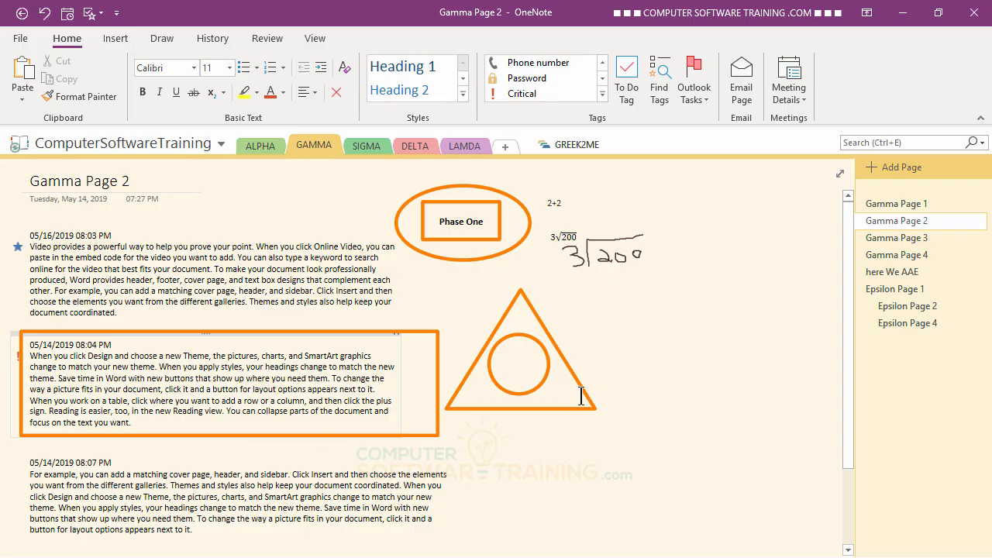
Step: Tag the body paragraph of the 08:08 PM note on Gamma Page 3 as Idea
left_click(895, 239)
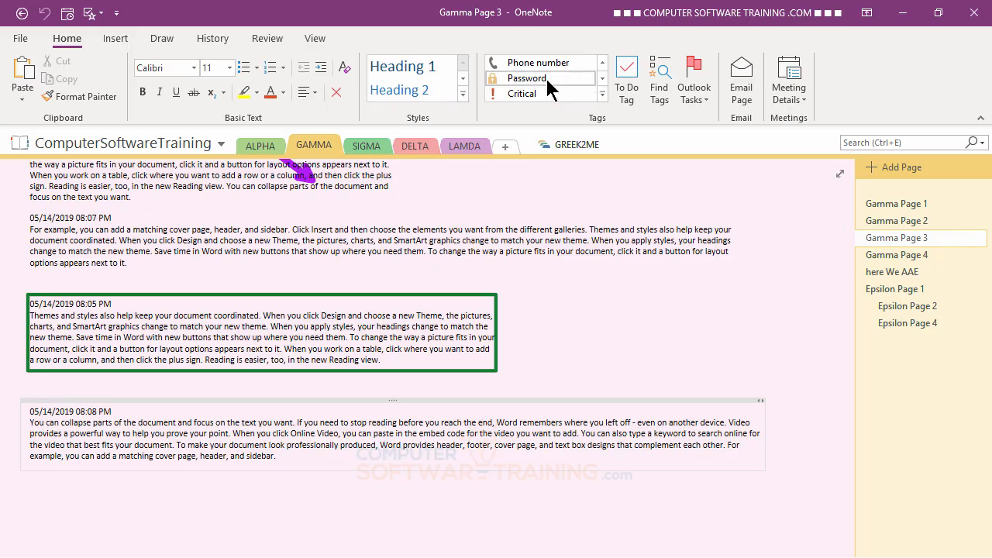
left_click(602, 62)
left_click(602, 62)
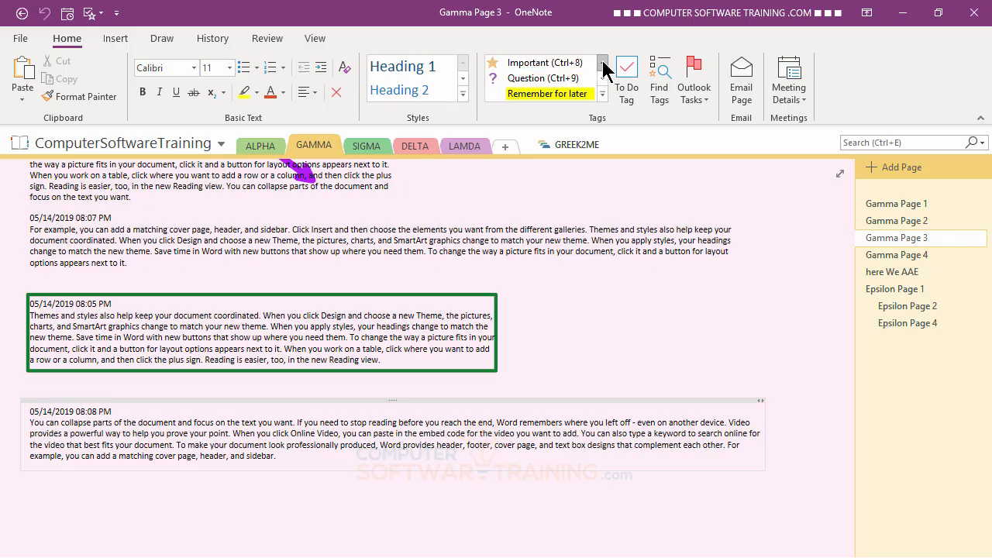
left_click(602, 62)
left_click(602, 62)
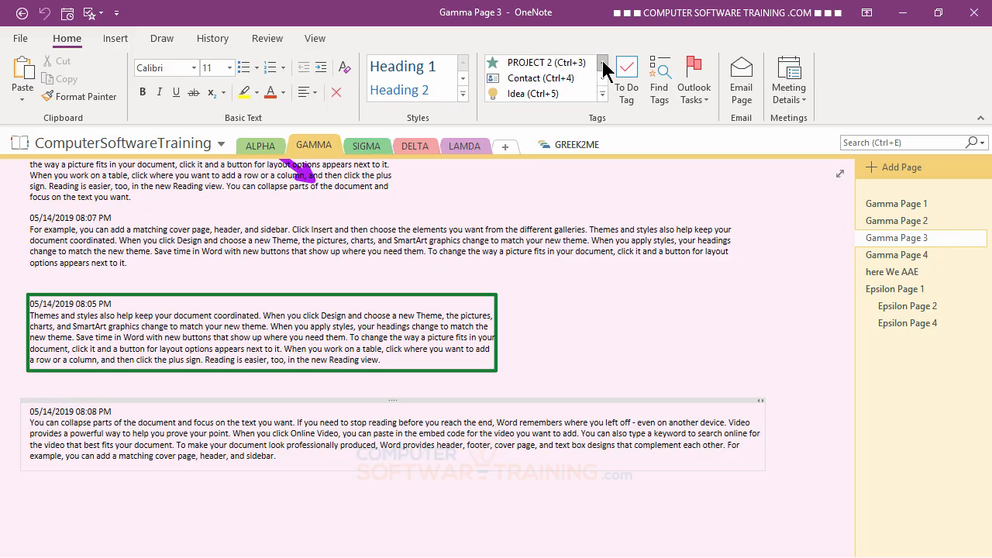
left_click(532, 93)
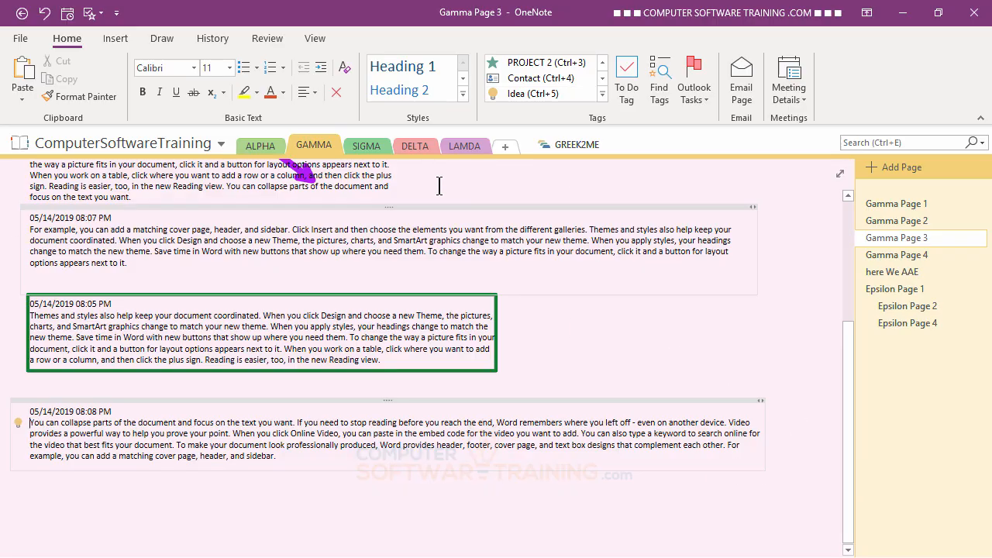
Step: Go to Sigma Page 4 in the SIGMA section and select the embedded webinar video
left_click(366, 147)
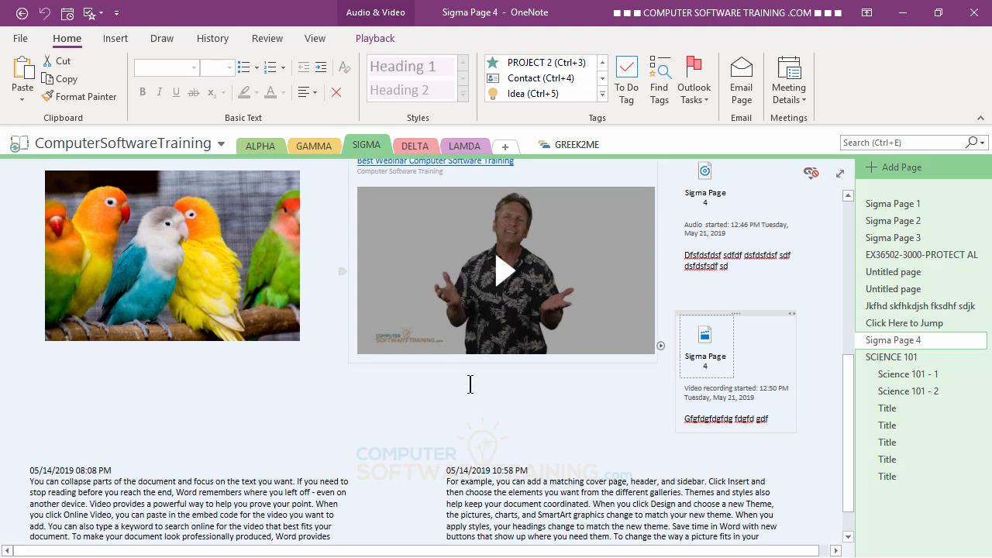
left_click(604, 198)
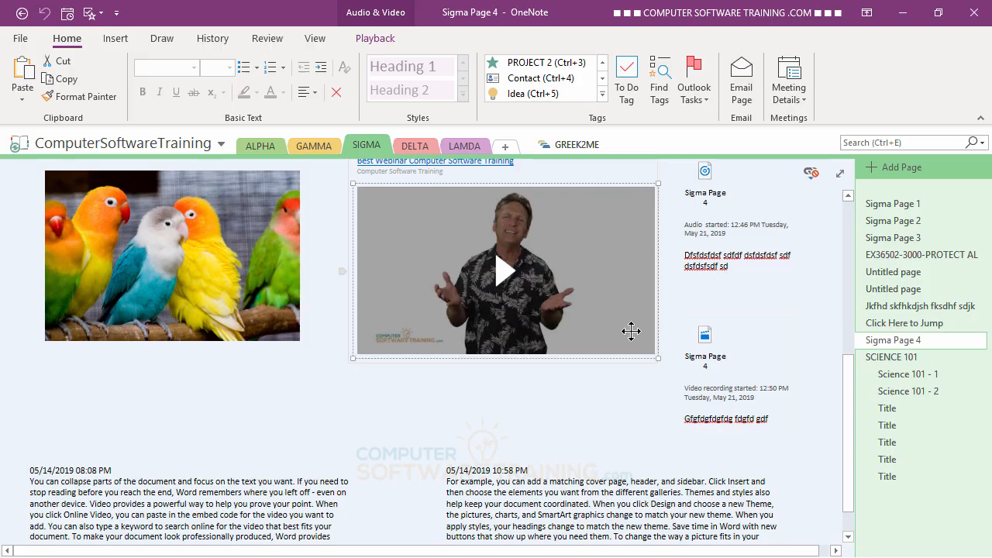
scroll(631, 332, "up", 1)
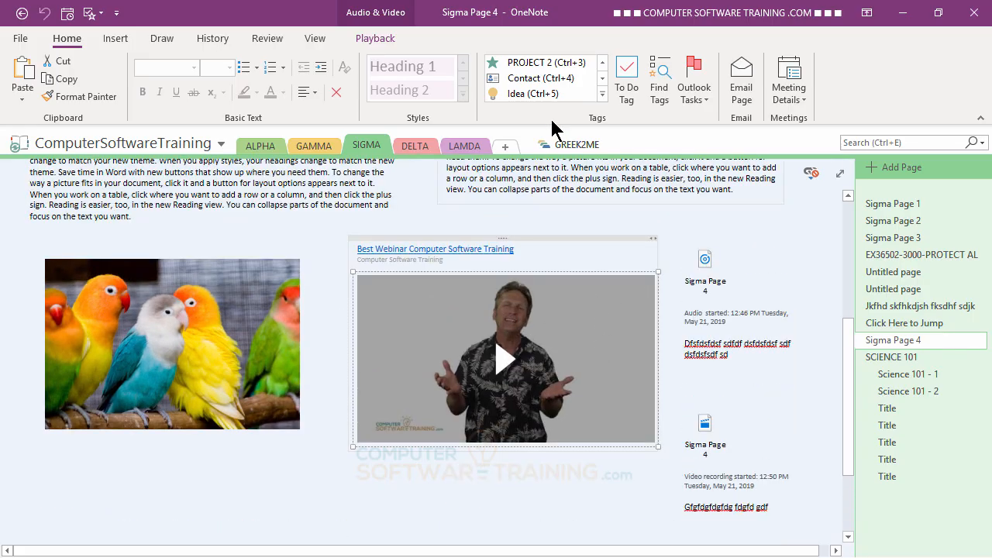
Step: Tag the embedded webinar video as Movie to see and remove that tag again
left_click(602, 78)
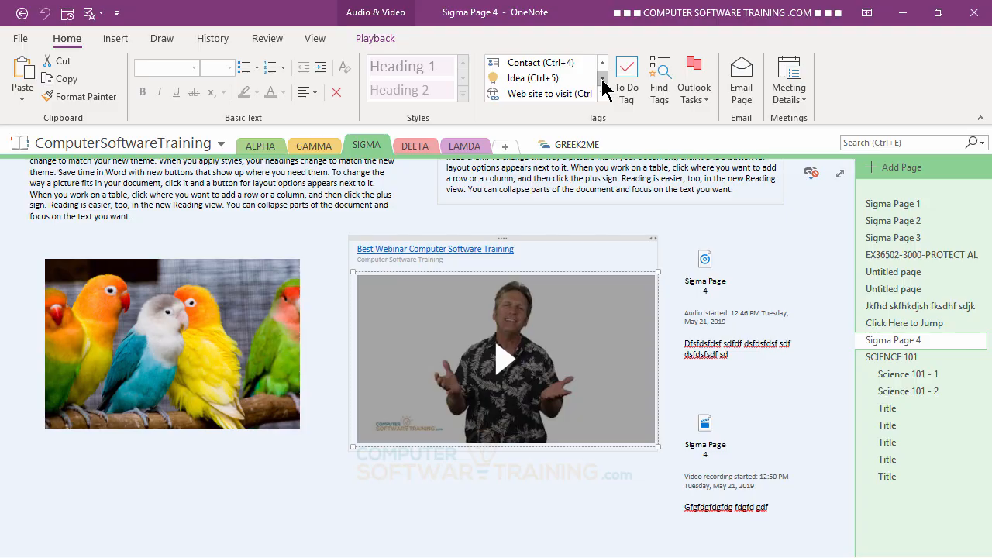
left_click(602, 78)
left_click(603, 78)
left_click(602, 78)
left_click(602, 78)
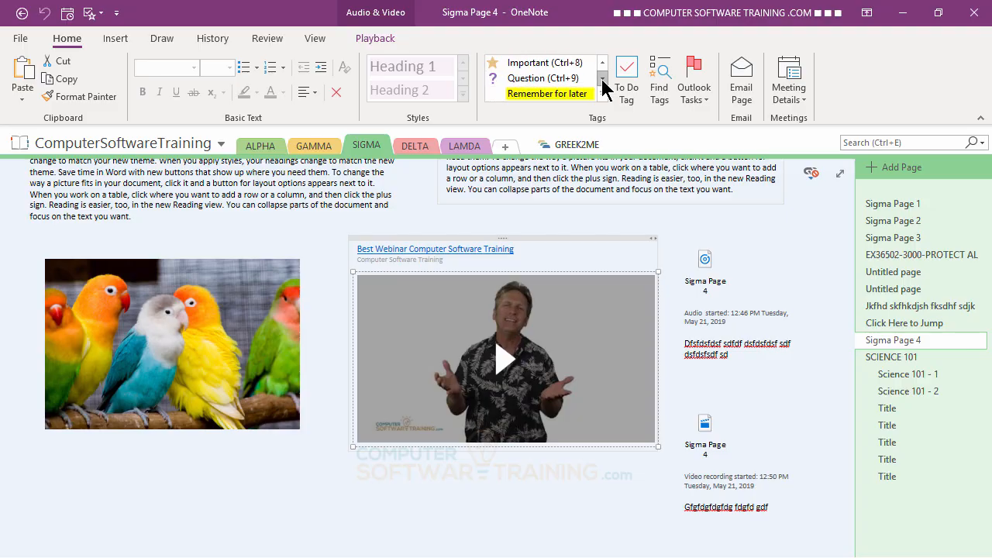
left_click(602, 78)
left_click(602, 78)
left_click(603, 78)
left_click(602, 78)
left_click(602, 78)
left_click(602, 79)
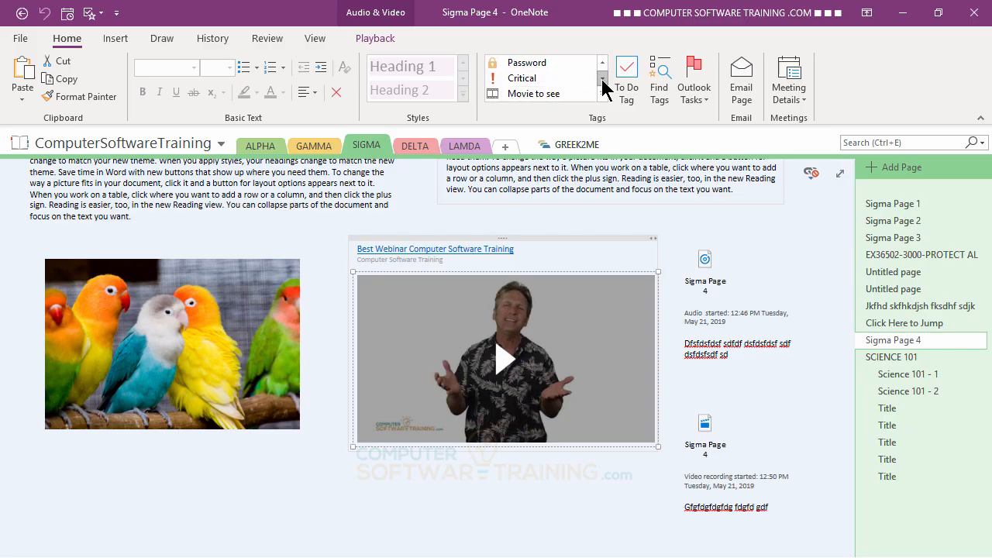
left_click(602, 78)
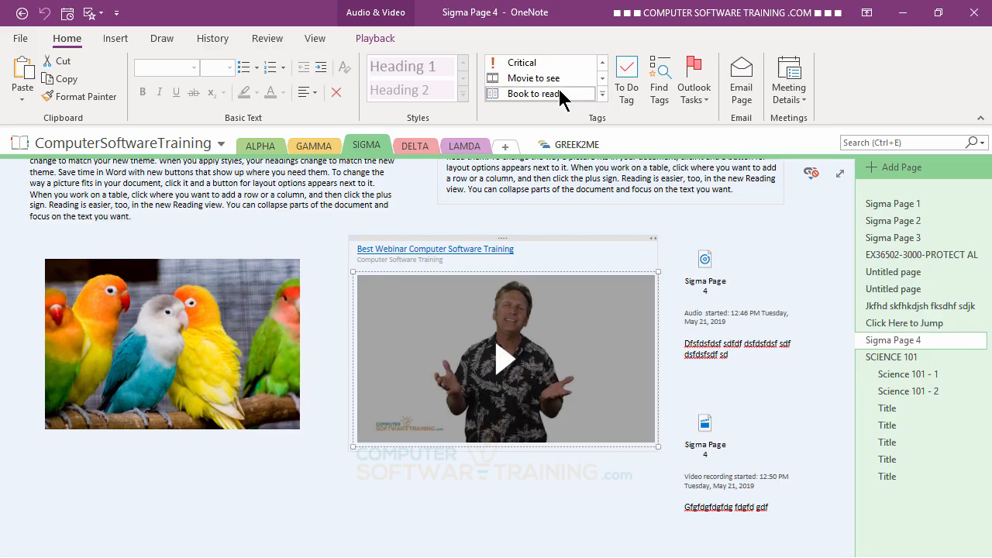
left_click(532, 80)
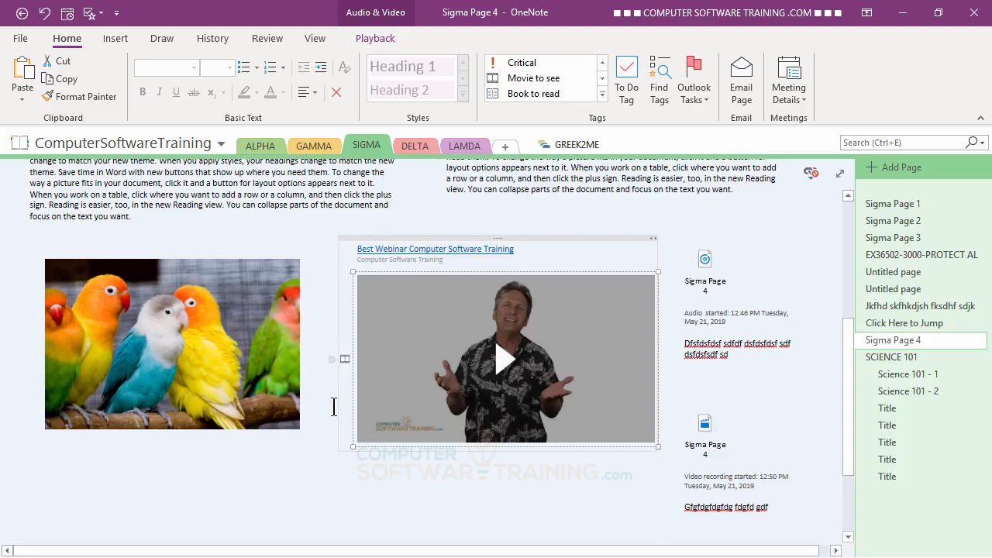
left_click(345, 360)
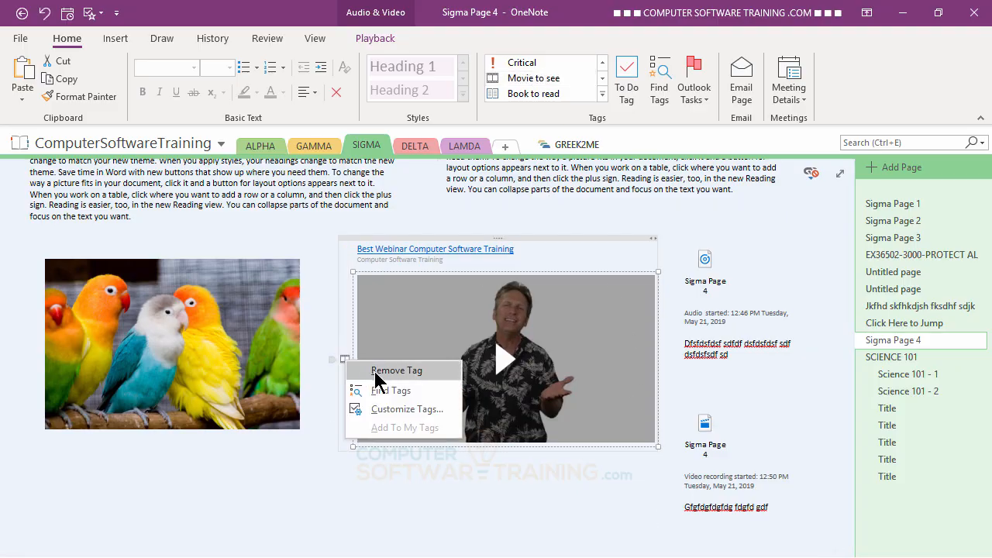
left_click(361, 370)
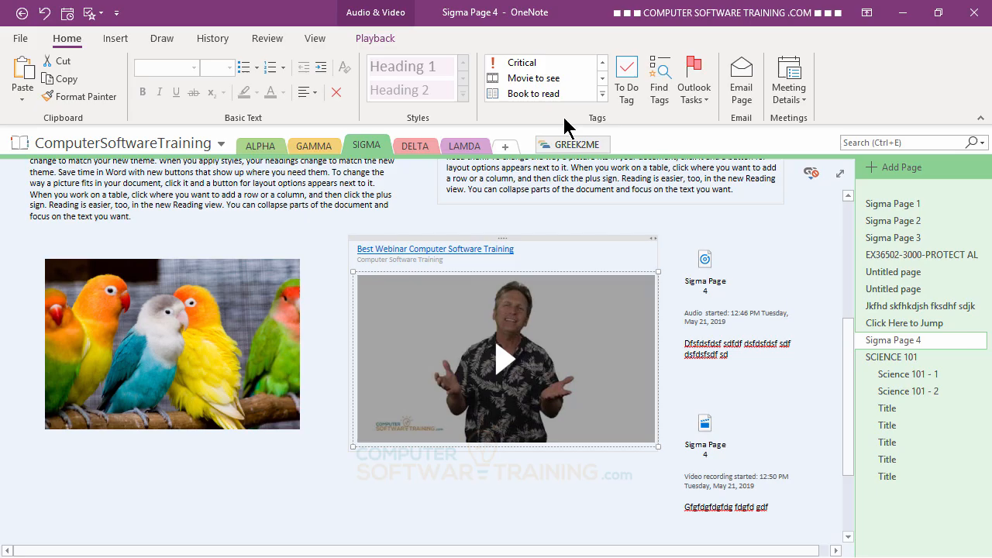
Step: Start a new custom note tag and name it TRAINING STUFF
left_click(602, 65)
left_click(602, 65)
left_click(602, 65)
left_click(602, 65)
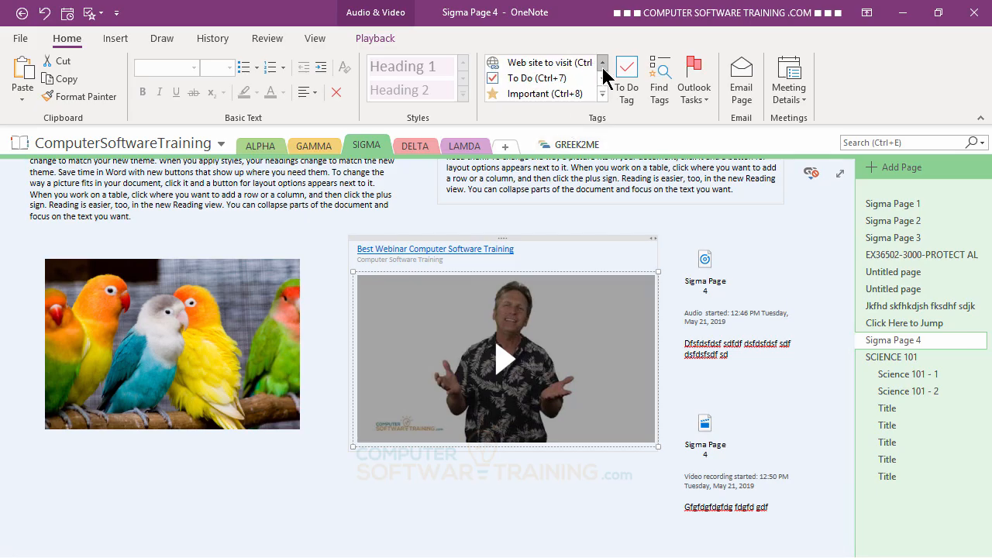
left_click(602, 64)
left_click(602, 64)
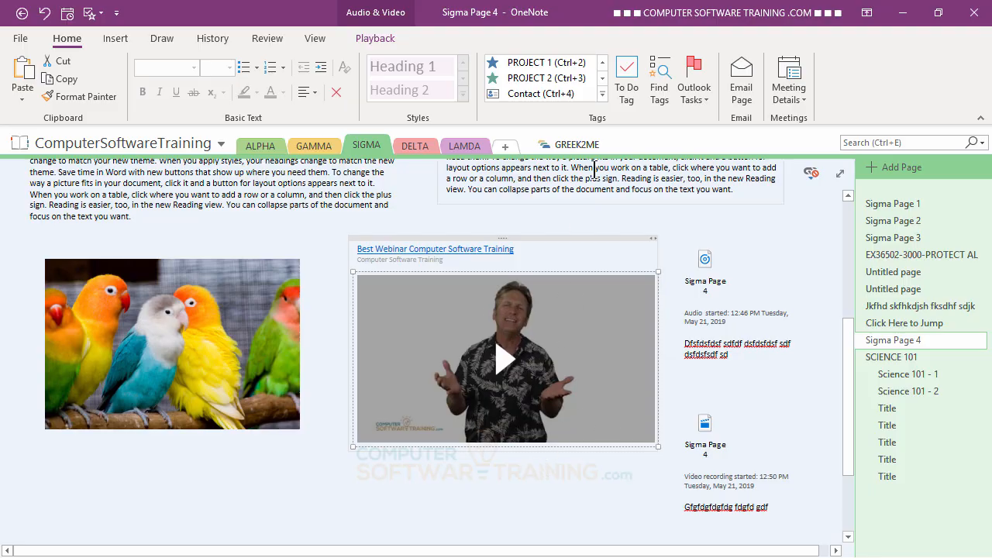
left_click(602, 93)
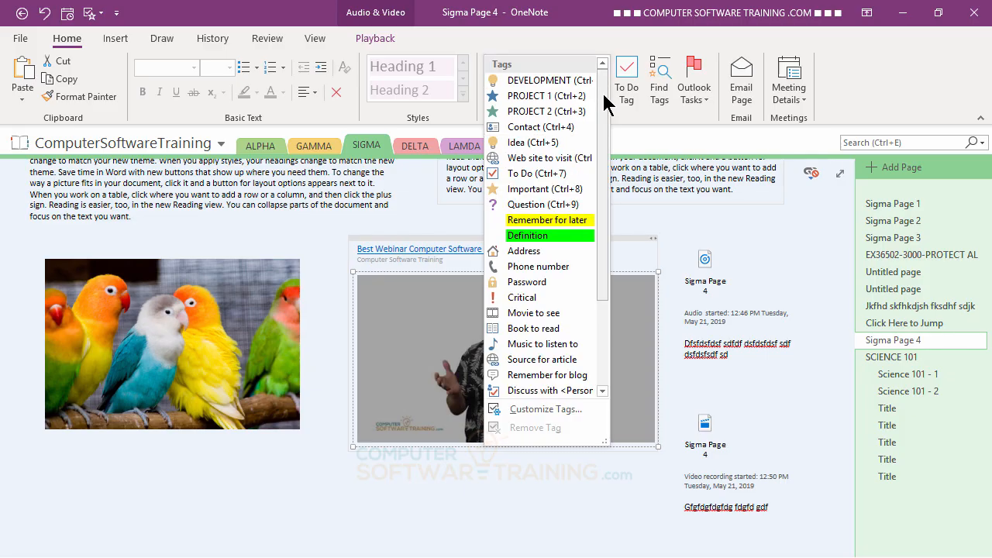
left_click(536, 412)
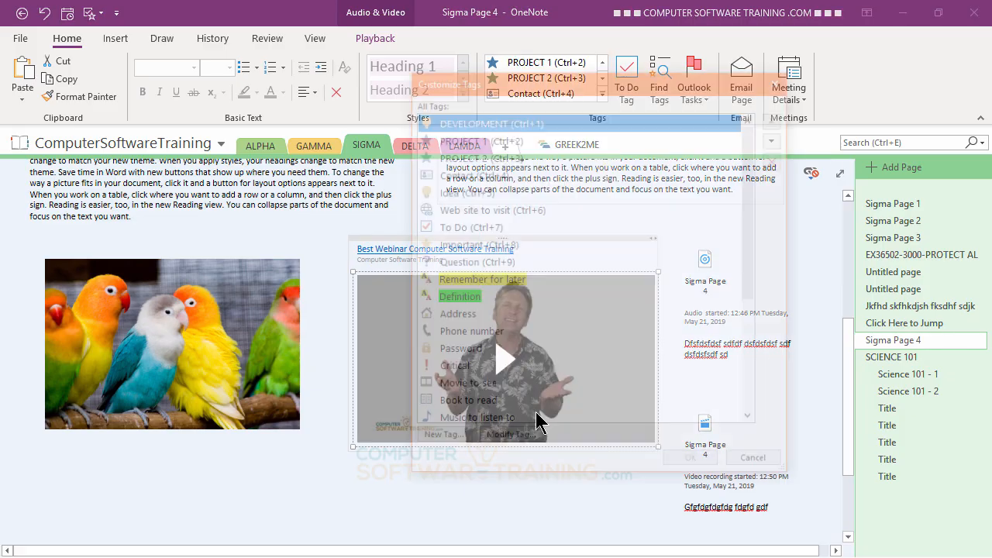
left_click(435, 441)
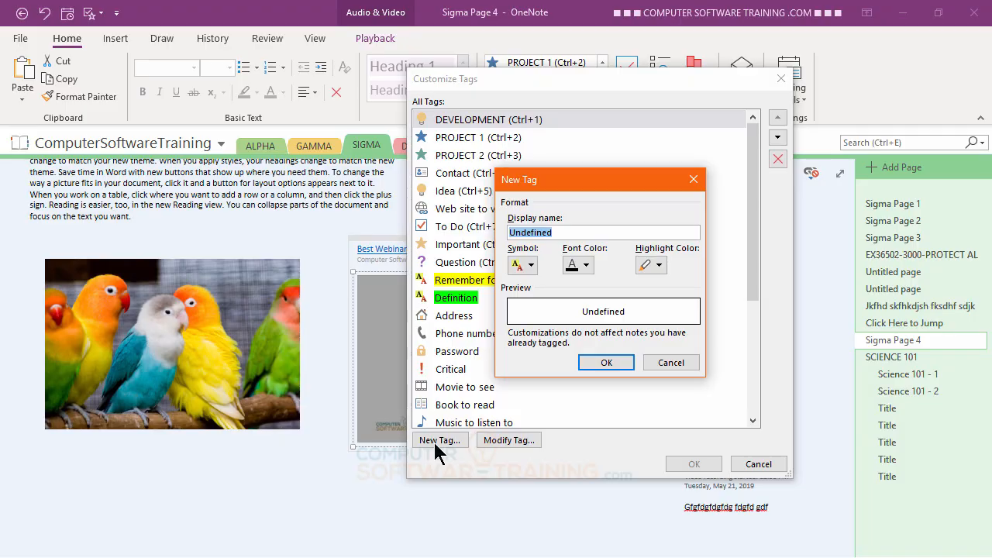
type("T")
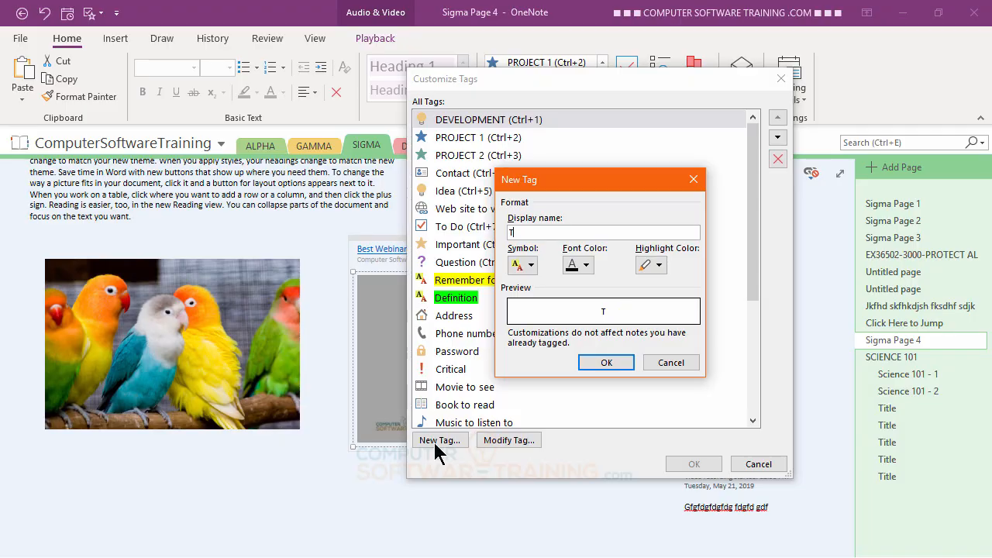
type("ING STUFF")
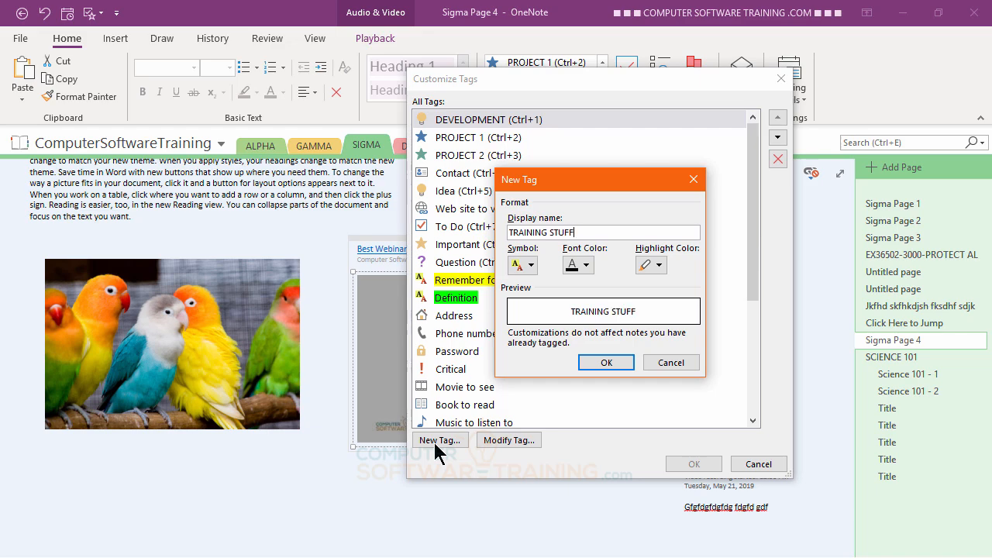
Step: Give the TRAINING STUFF tag the two-people symbol and save the customized tag list
left_click(530, 265)
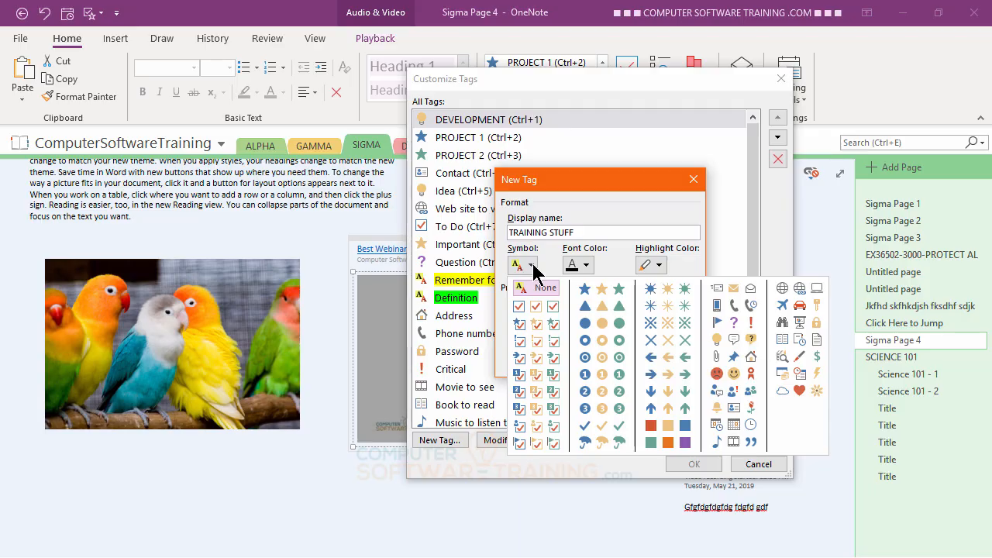
left_click(751, 394)
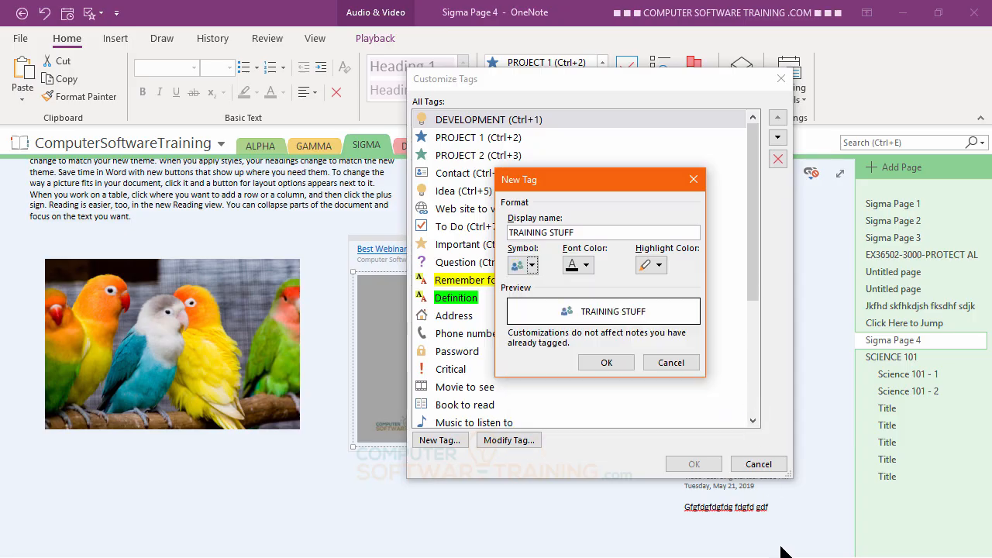
left_click(603, 364)
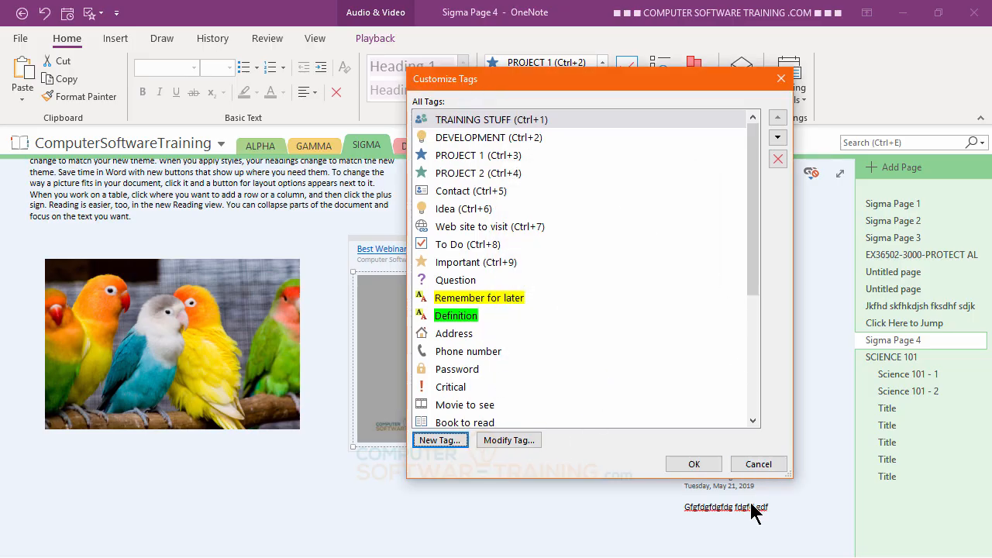
left_click(694, 465)
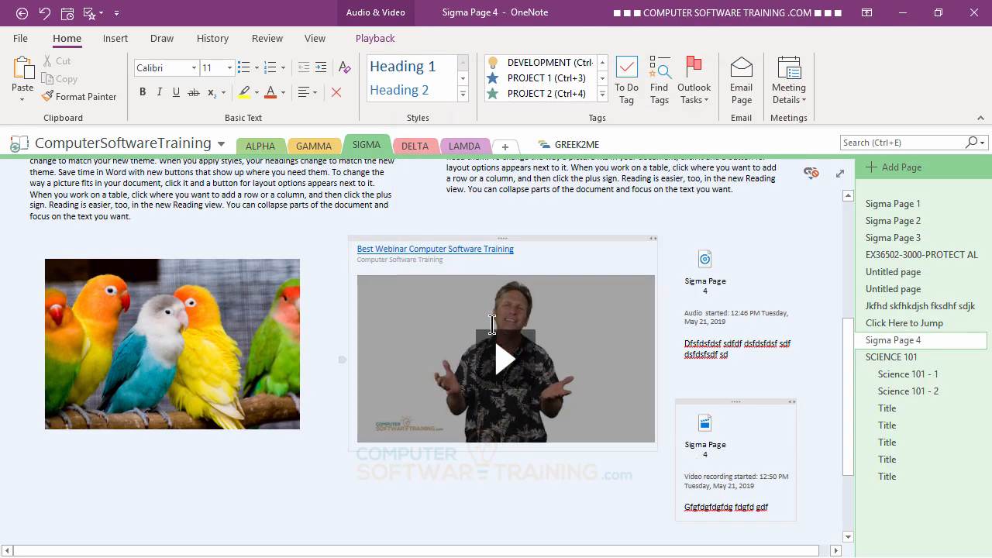
Step: Try tagging the whole Best Webinar note container on Sigma Page 4 as TRAINING STUFF and undo that tagging
left_click(438, 238)
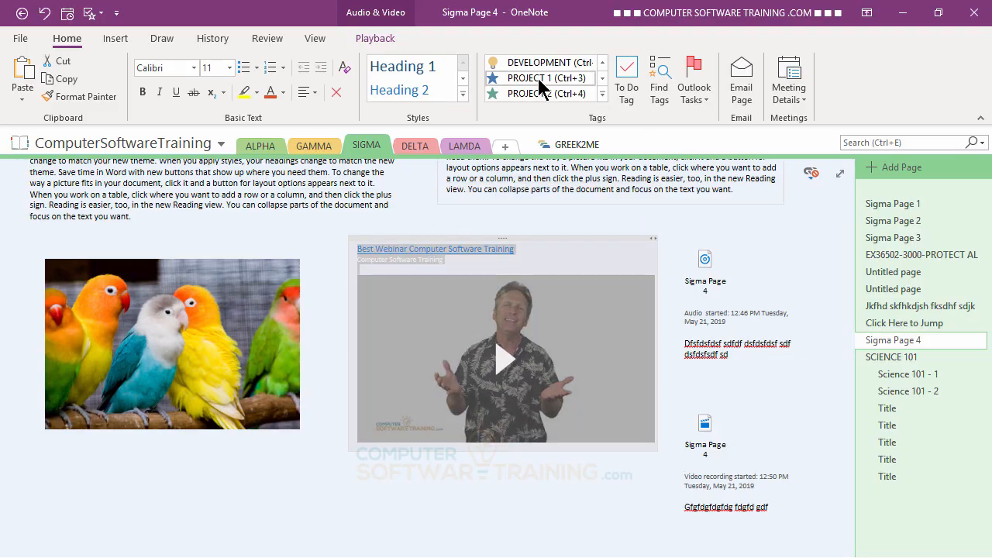
left_click(601, 62)
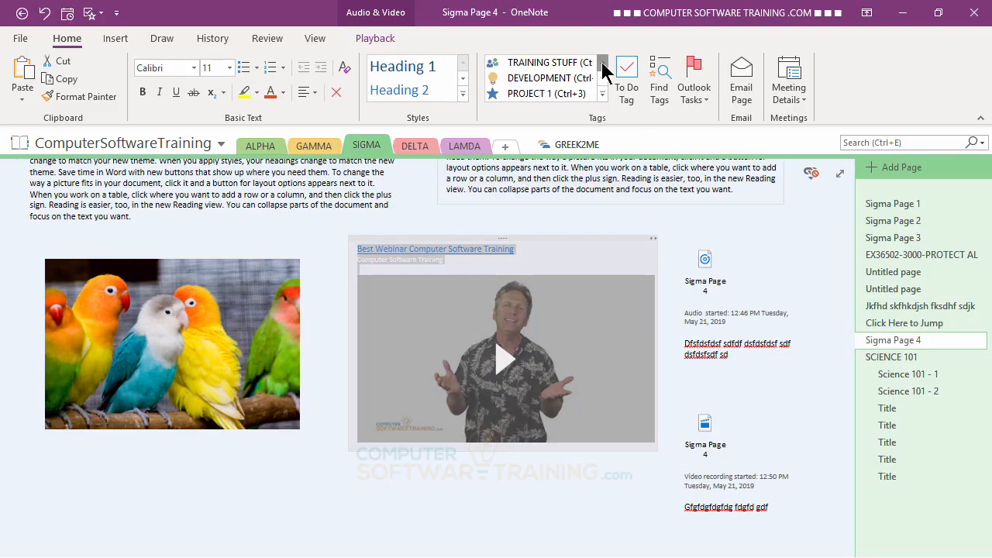
left_click(548, 63)
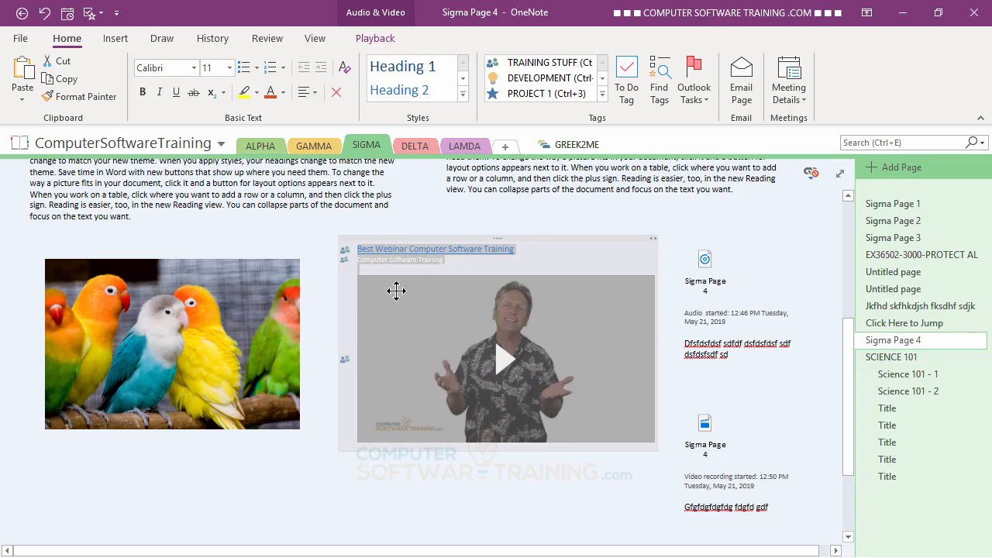
left_click(45, 19)
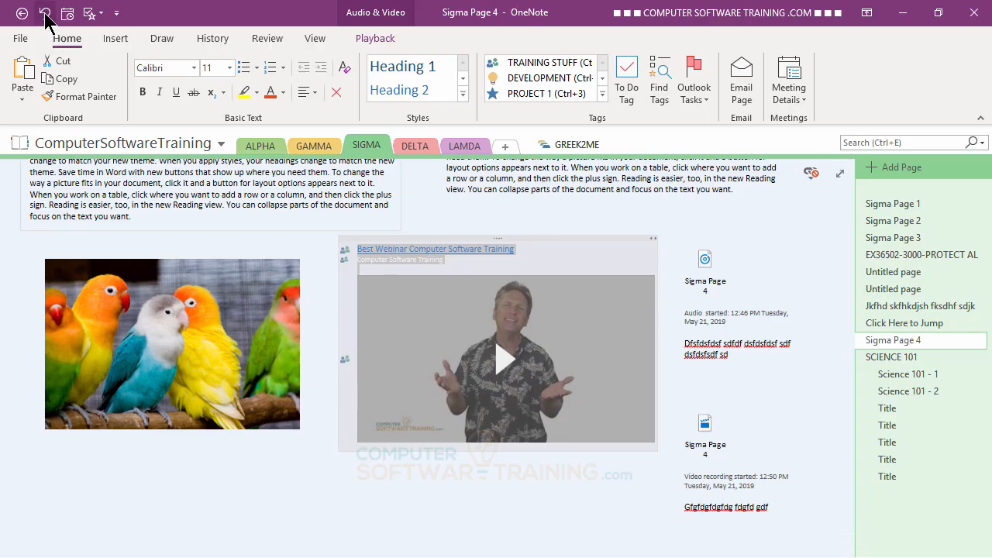
left_click(442, 504)
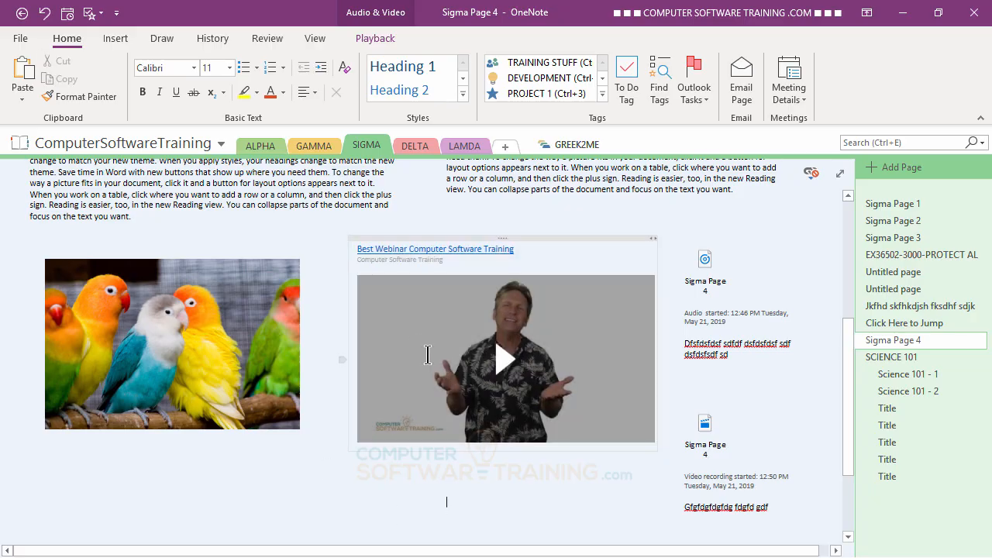
Step: Tag only the "Best Webinar Computer Software Training" title line above the video as TRAINING STUFF
left_click(416, 308)
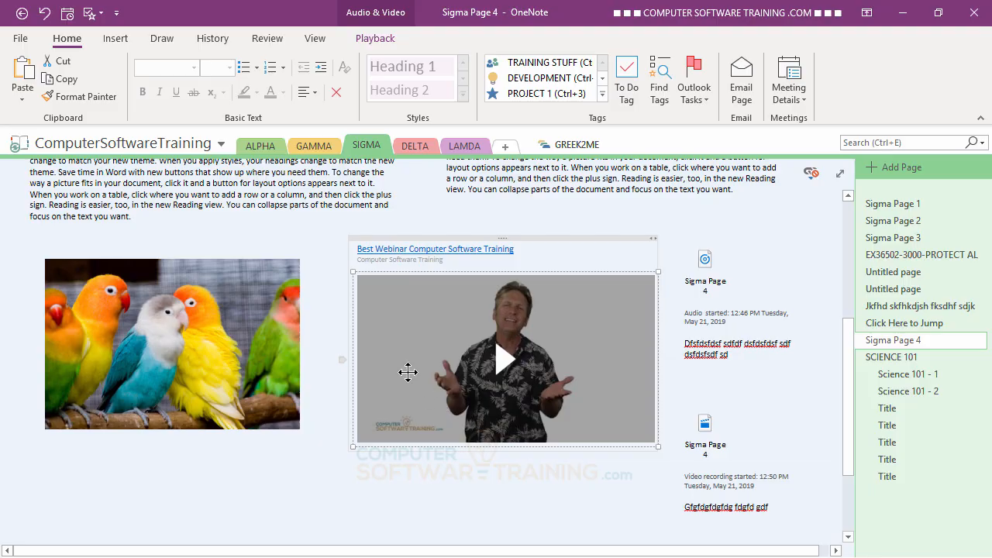
left_click(356, 248)
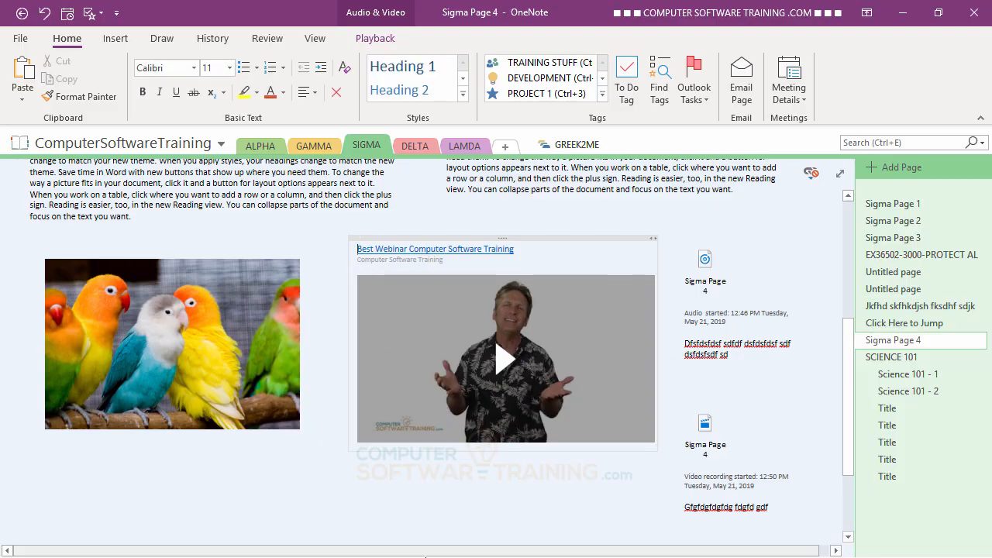
left_click(536, 64)
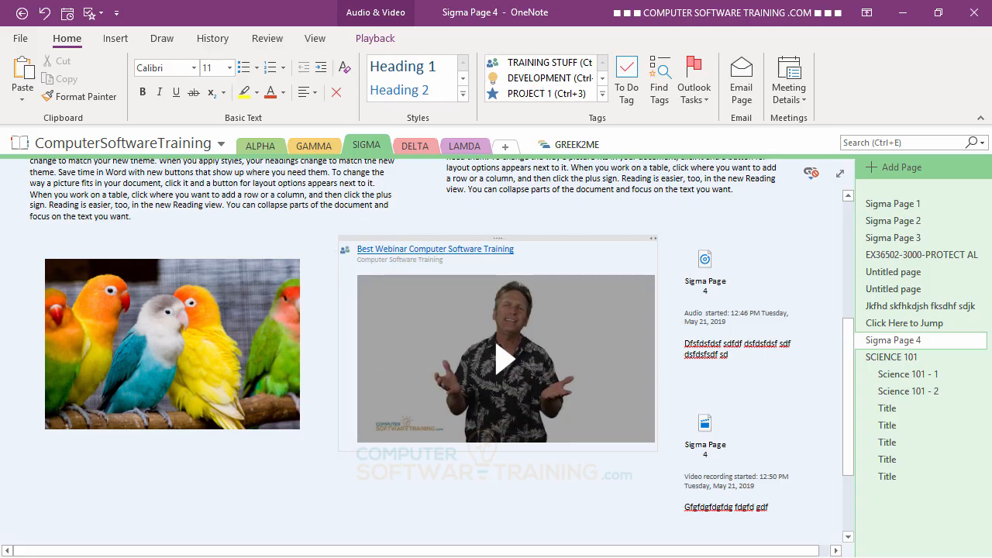
scroll(328, 399, "up", 1)
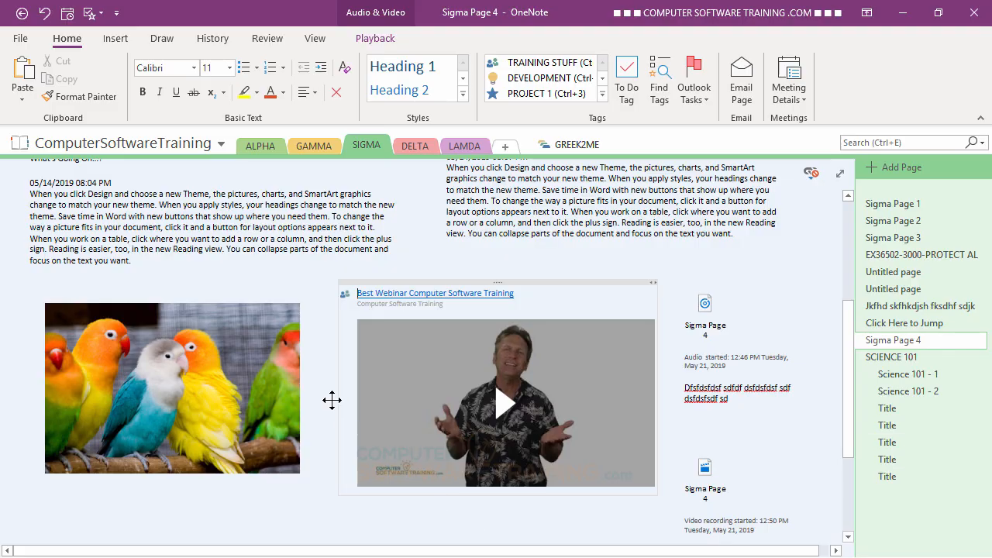
Step: Tag the "Delta Page 1 - Spreadsheet" file attachment on Delta Page 1 in the DELTA section as PROJECT 2
left_click(422, 149)
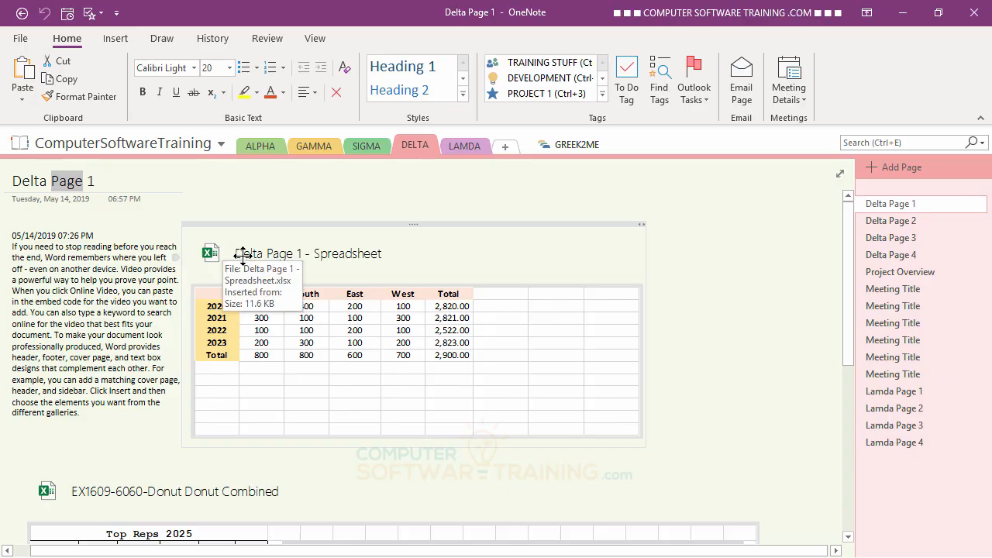
left_click(252, 254)
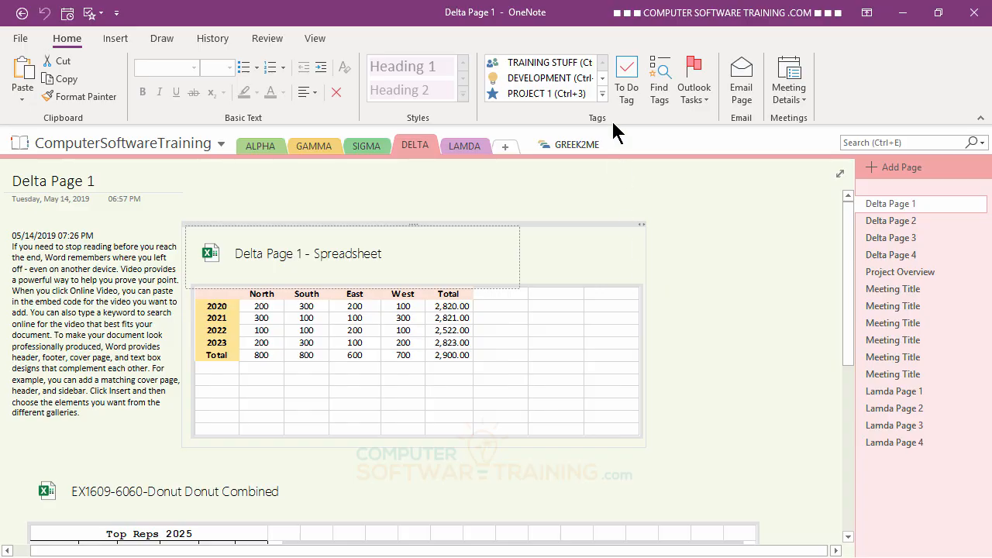
left_click(602, 78)
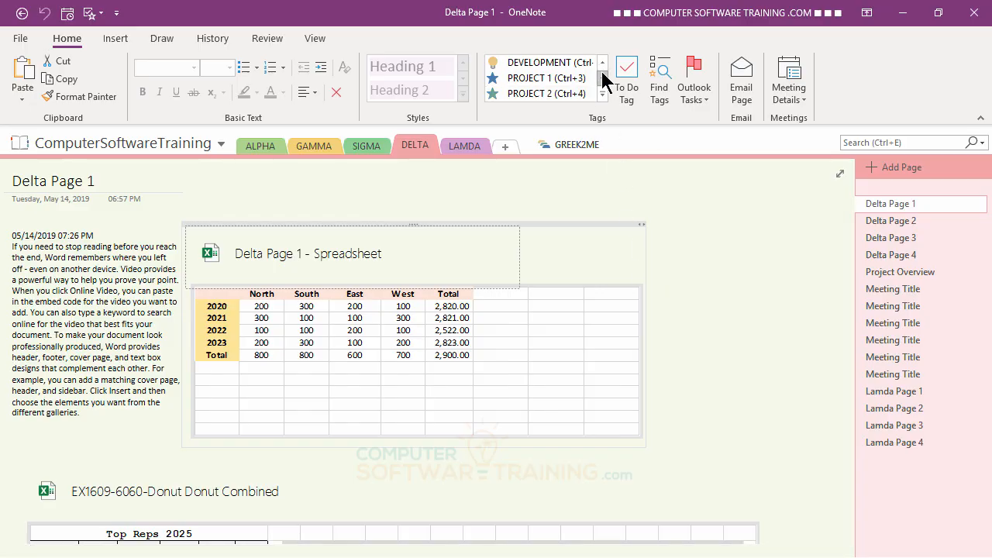
left_click(526, 93)
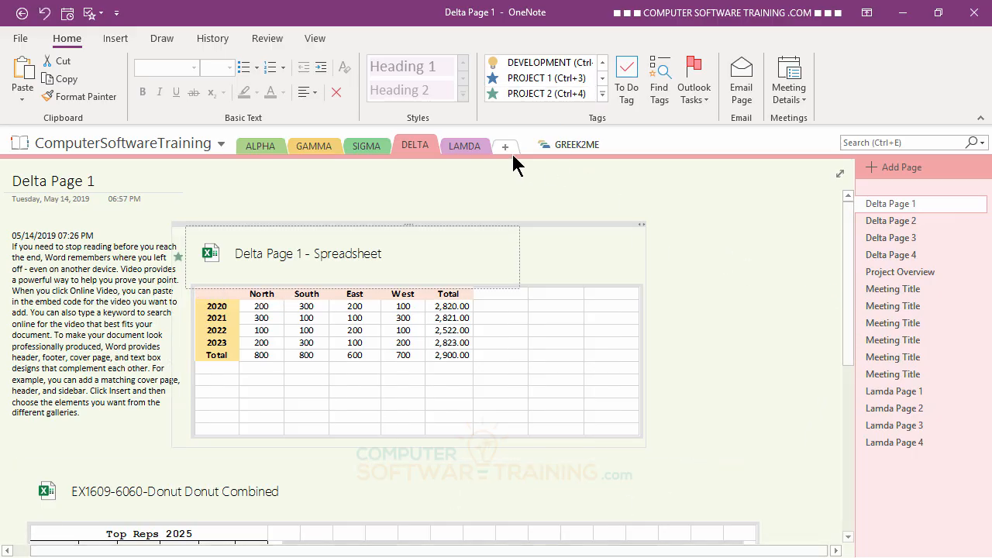
Step: On Lamda Page 1 in the LAMDA section, tag the "Reading is easier, too" paragraph as DEVELOPMENT
left_click(464, 145)
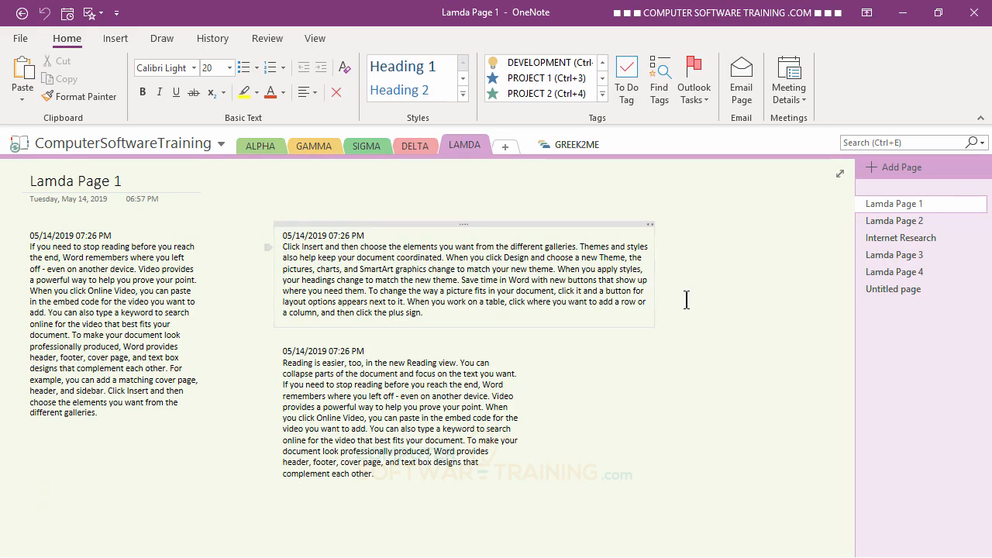
left_click(281, 366)
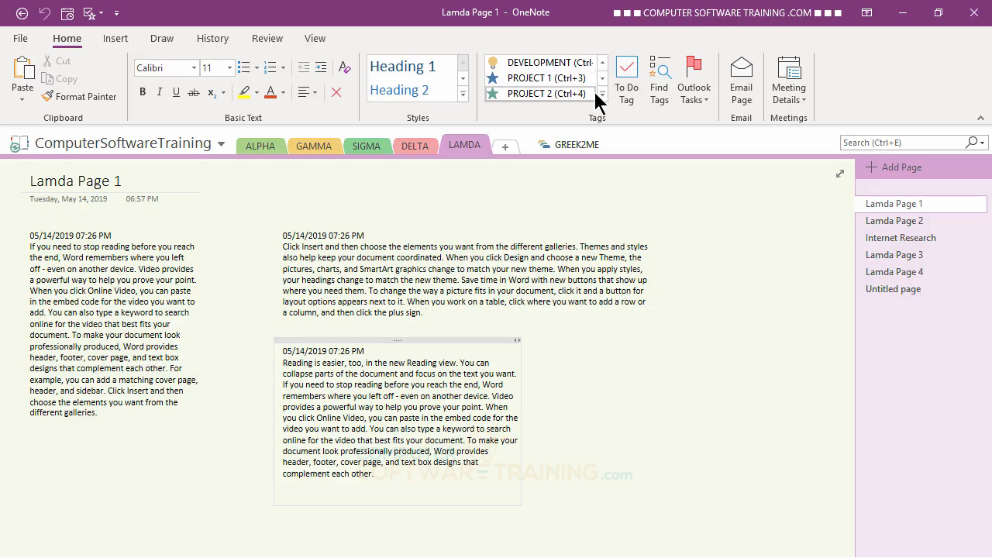
left_click(538, 64)
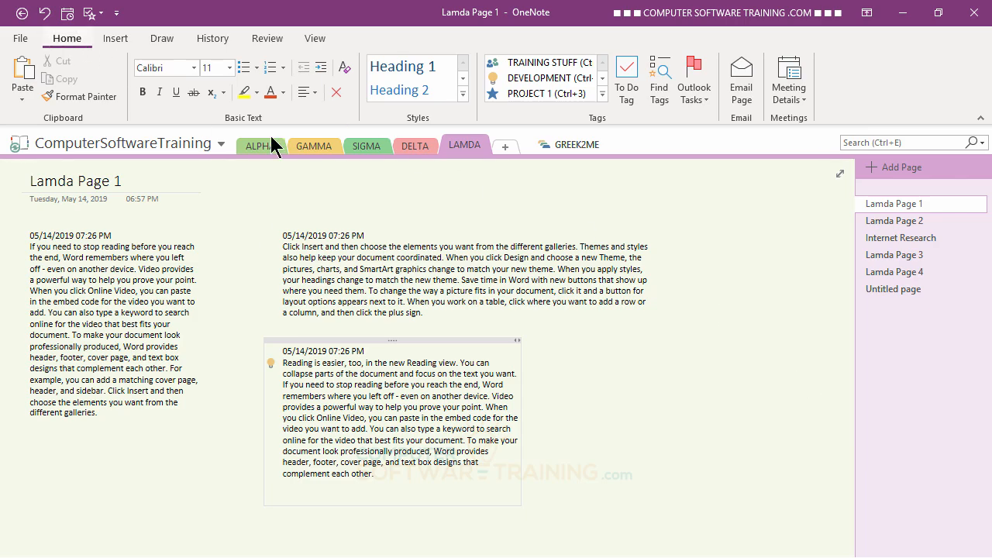
Step: Find all tagged notes in the notebook and visit each note listed under TRAINING STUFF
left_click(661, 84)
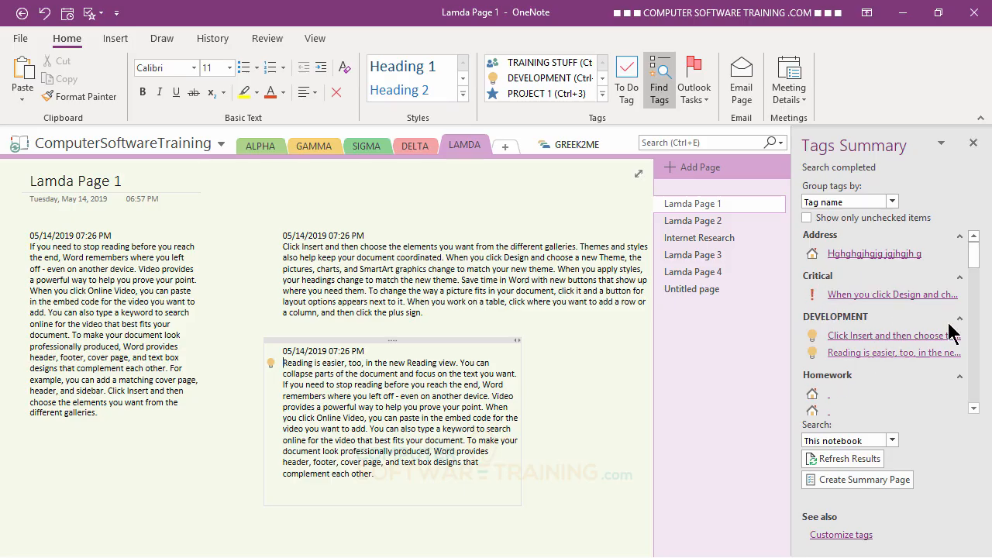
left_click_drag(974, 265, 984, 399)
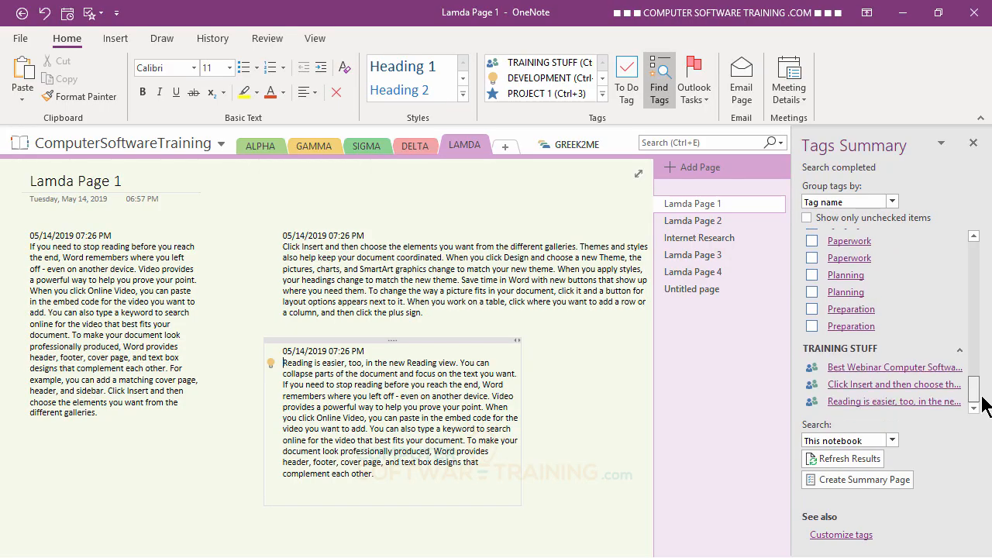
left_click_drag(982, 398, 983, 403)
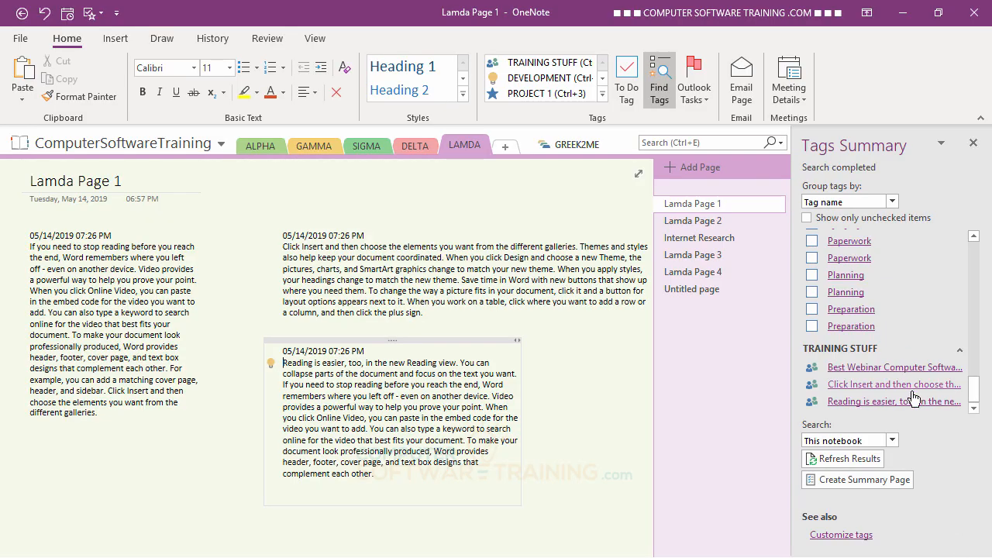
left_click(868, 376)
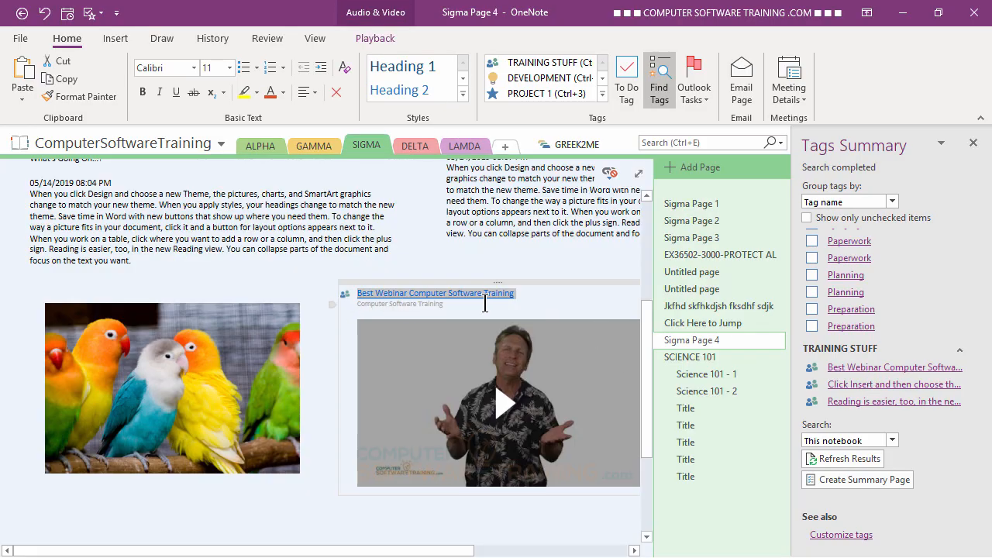
left_click(868, 388)
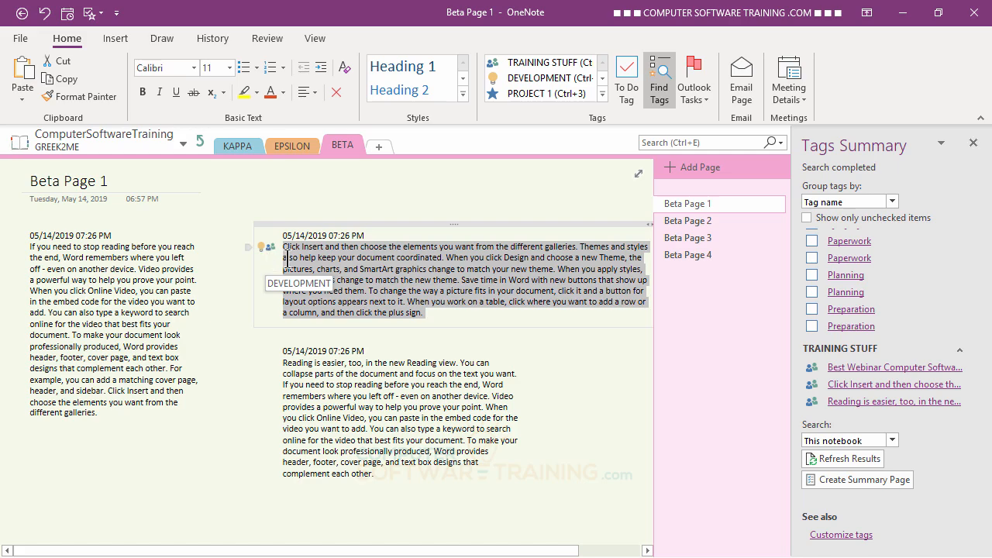
left_click(858, 402)
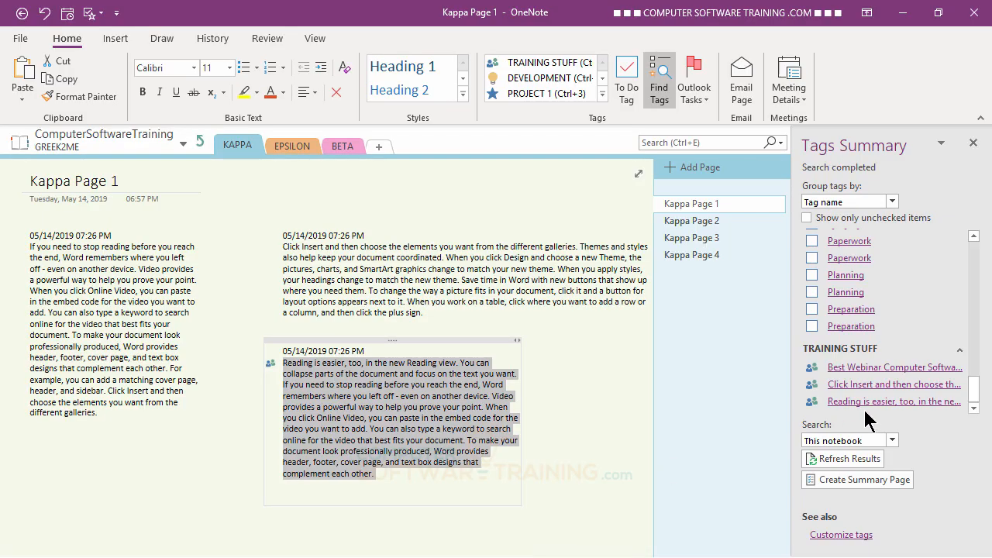
Step: Go to the "Click Insert and then choose" note listed under PROJECT 1 in the tags summary
left_click_drag(974, 397, 974, 310)
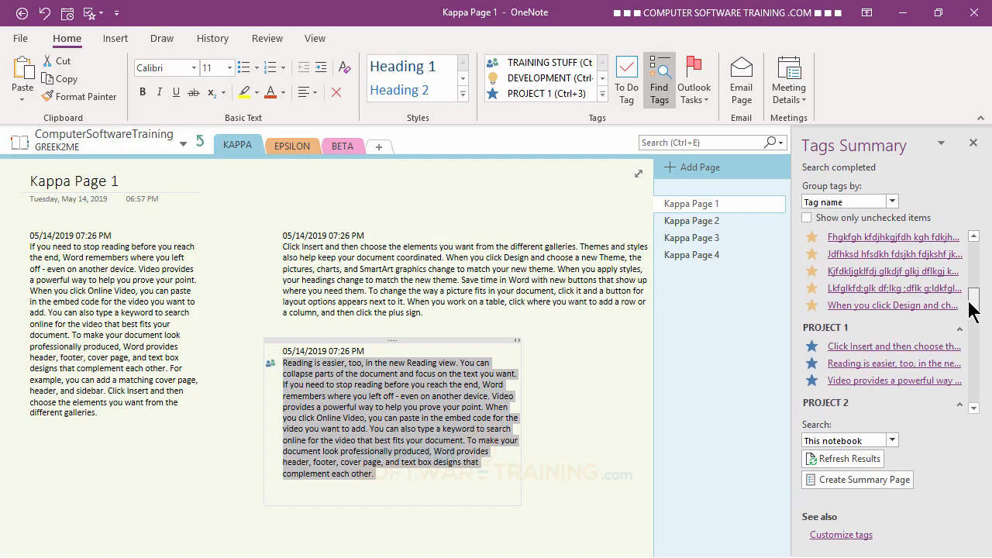
left_click(863, 349)
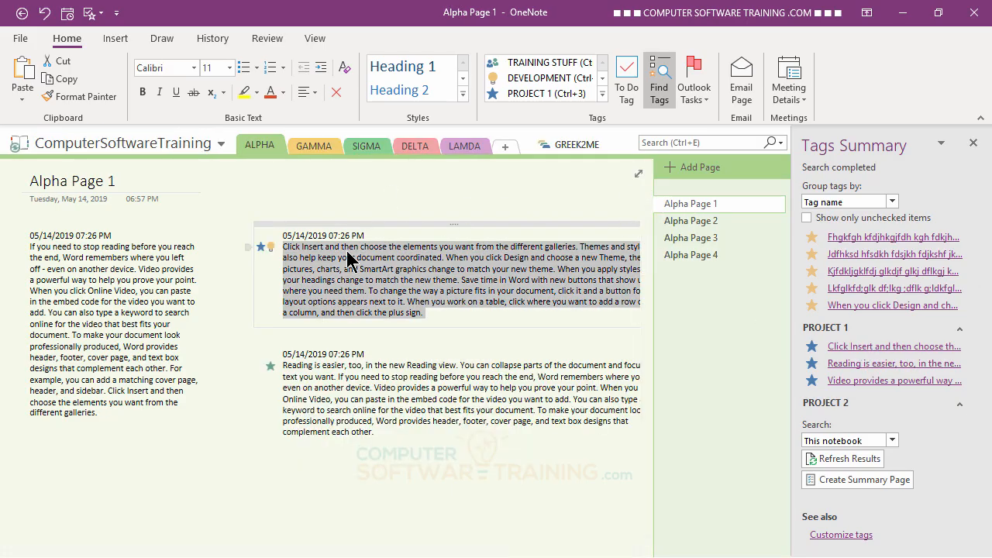
Step: Visit the "Reading is easier, too" and "Video provides a powerful way" notes listed under PROJECT 1 in the tags summary
left_click(871, 366)
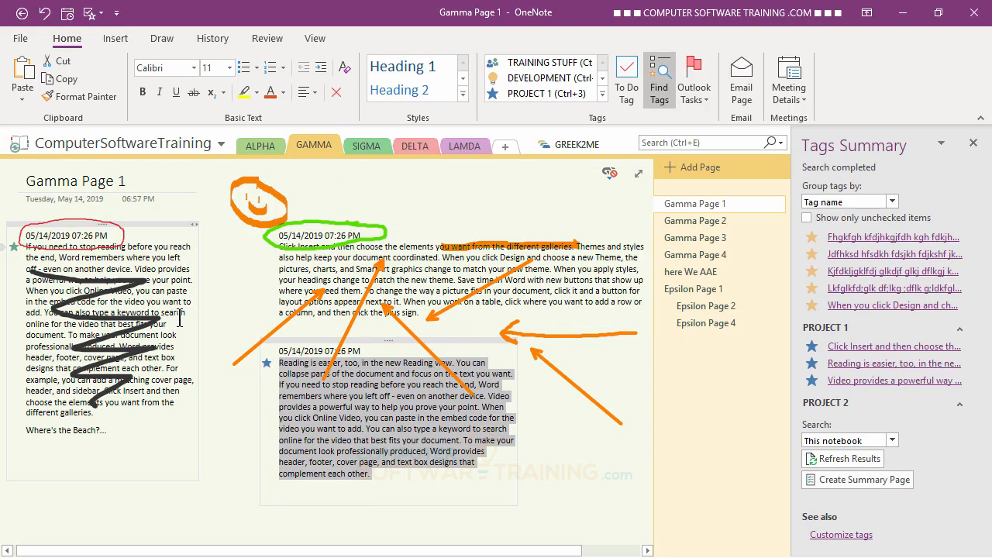
left_click(873, 381)
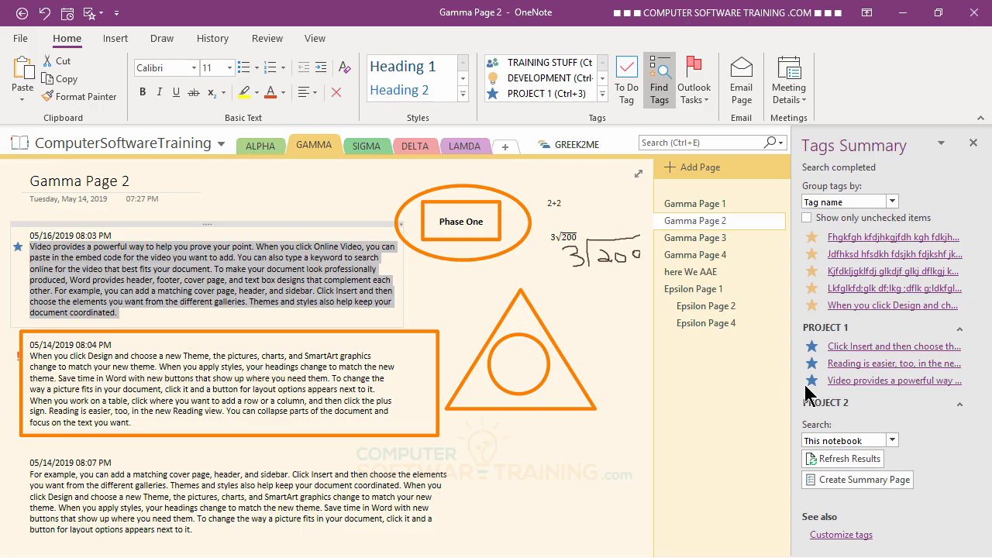
Step: Group the tags summary by section and look through the tagged notes of each section
left_click(893, 203)
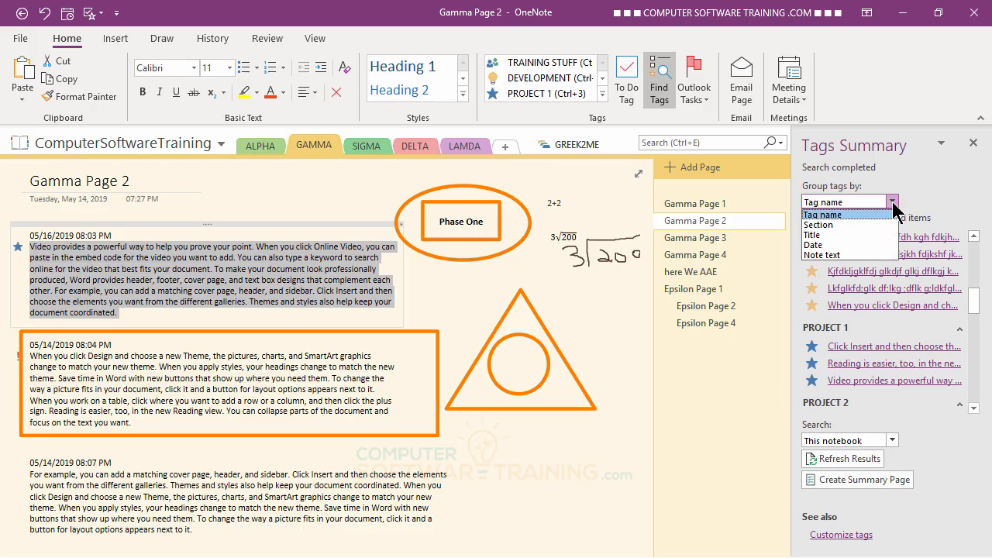
left_click(819, 225)
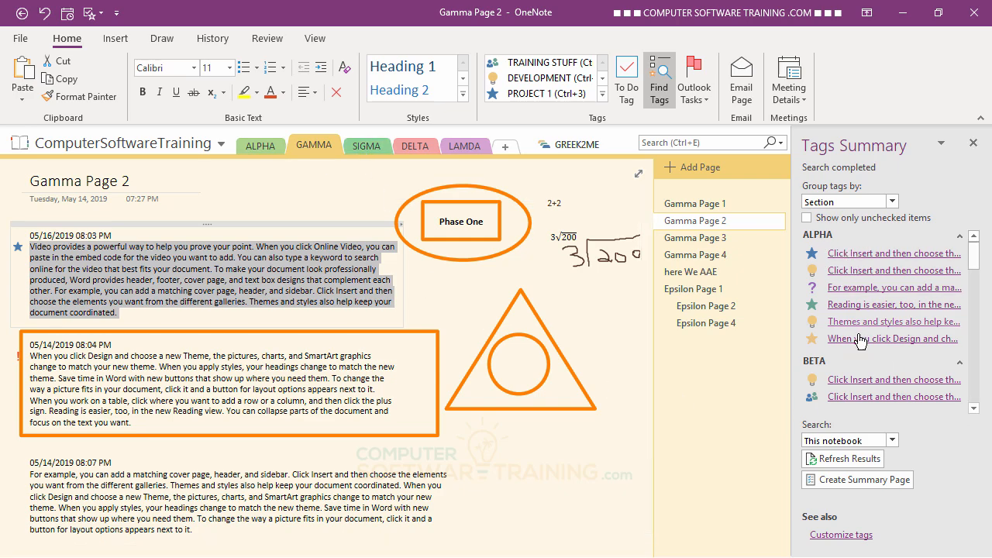
scroll(864, 376, "down", 2)
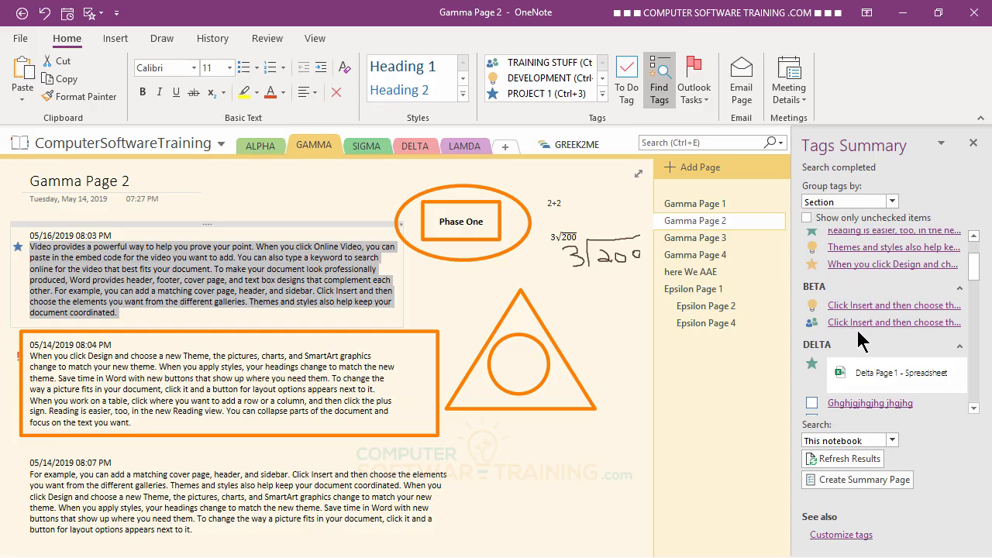
scroll(859, 341, "down", 4)
scroll(858, 338, "down", 3)
scroll(860, 338, "up", 5)
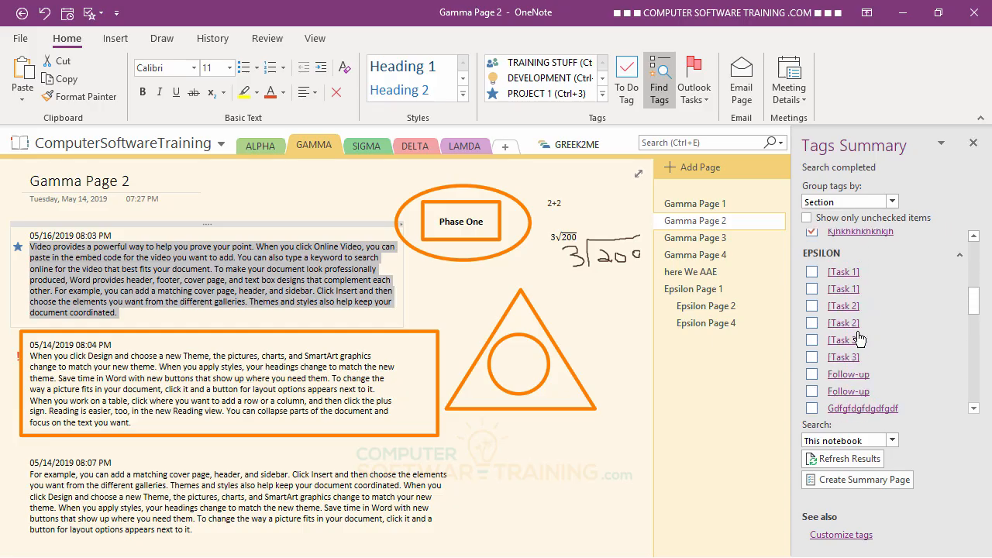
scroll(859, 338, "up", 5)
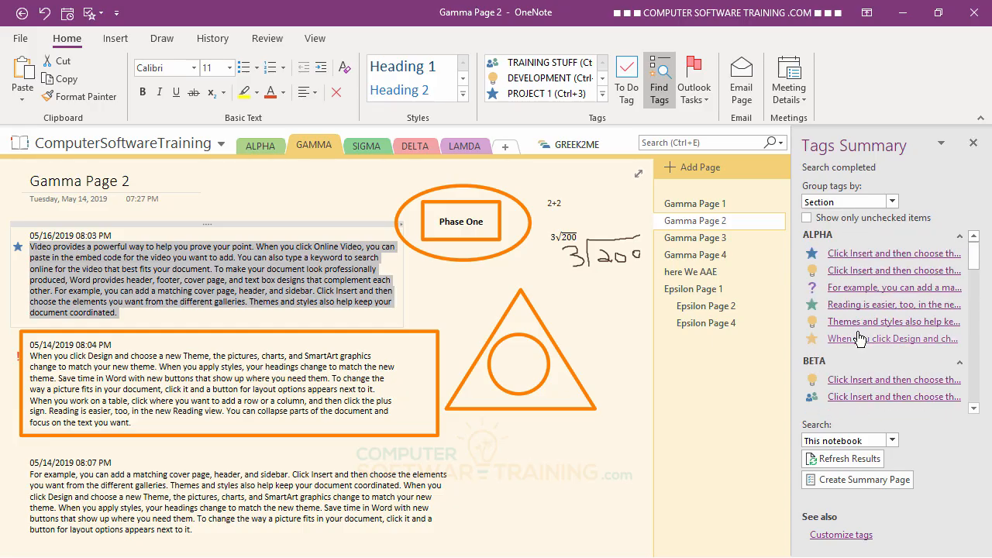
Step: Group the tags summary by title and look through the tagged notes of each page
left_click(892, 202)
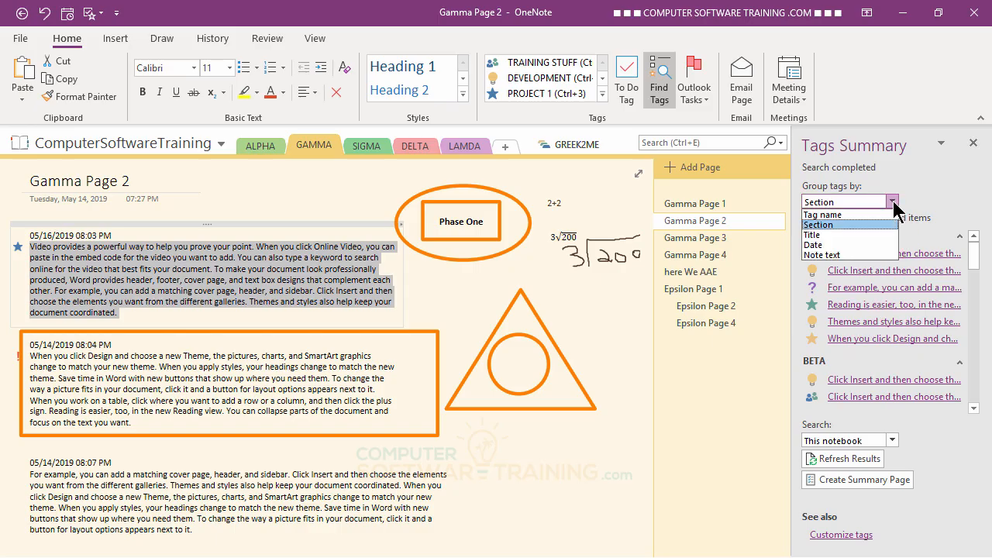
left_click(853, 234)
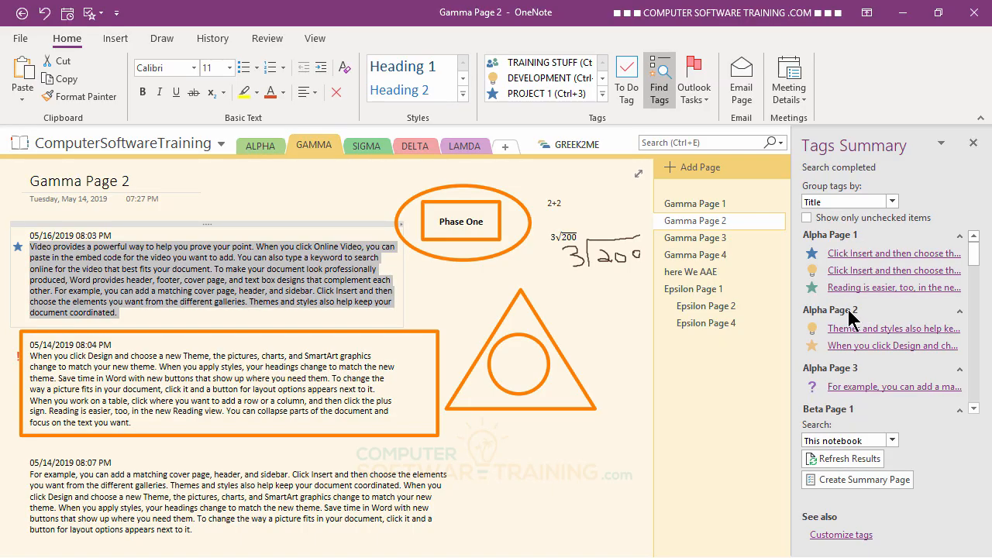
scroll(910, 349, "down", 4)
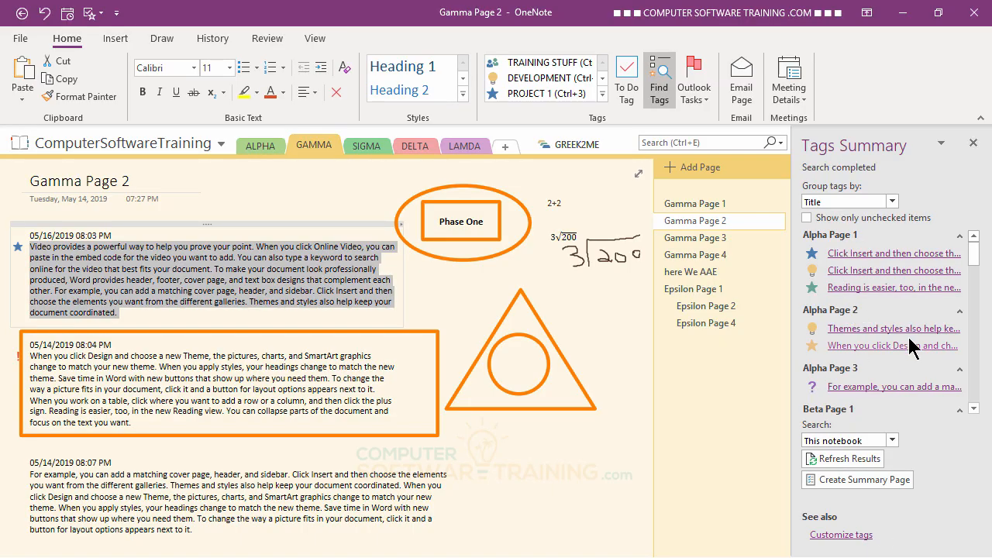
scroll(911, 349, "down", 5)
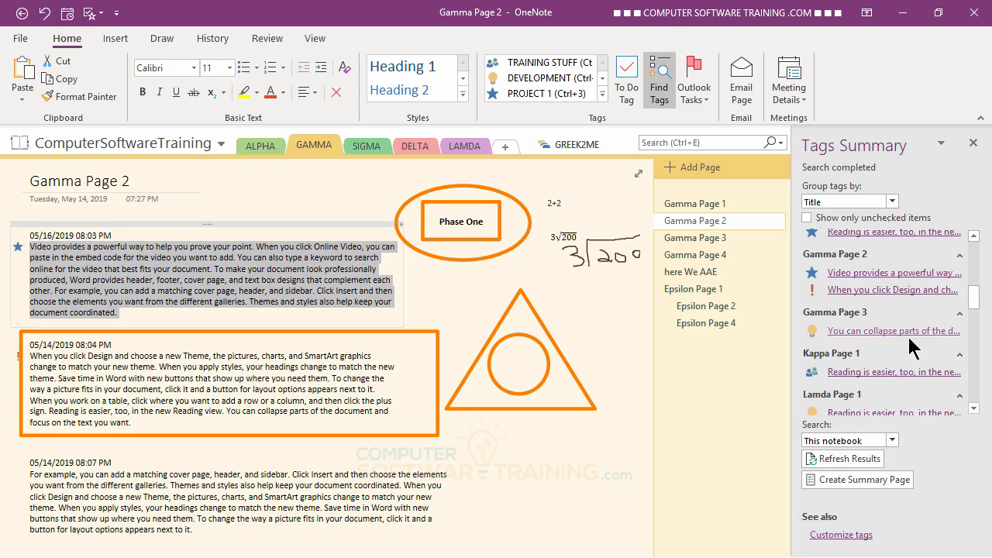
scroll(911, 347, "down", 3)
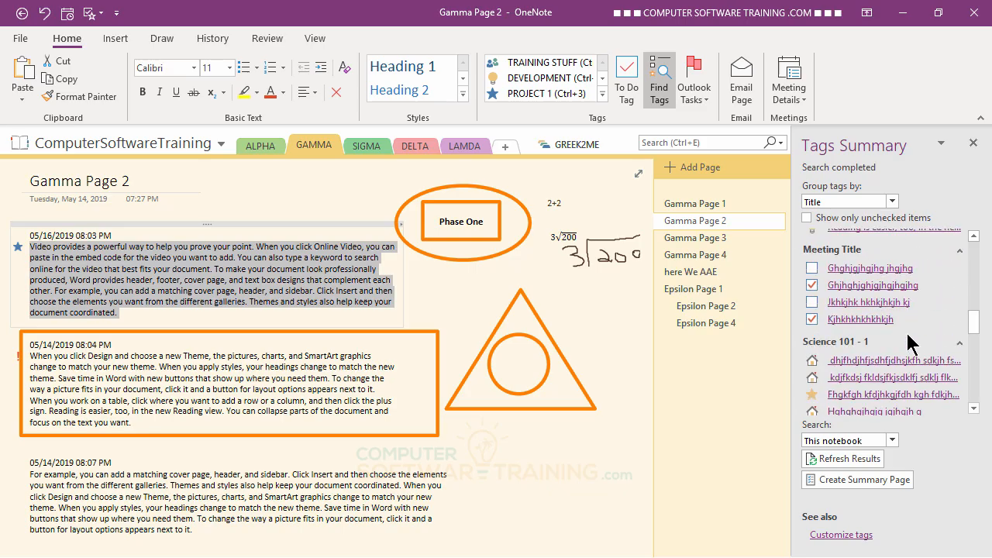
scroll(911, 347, "up", 10)
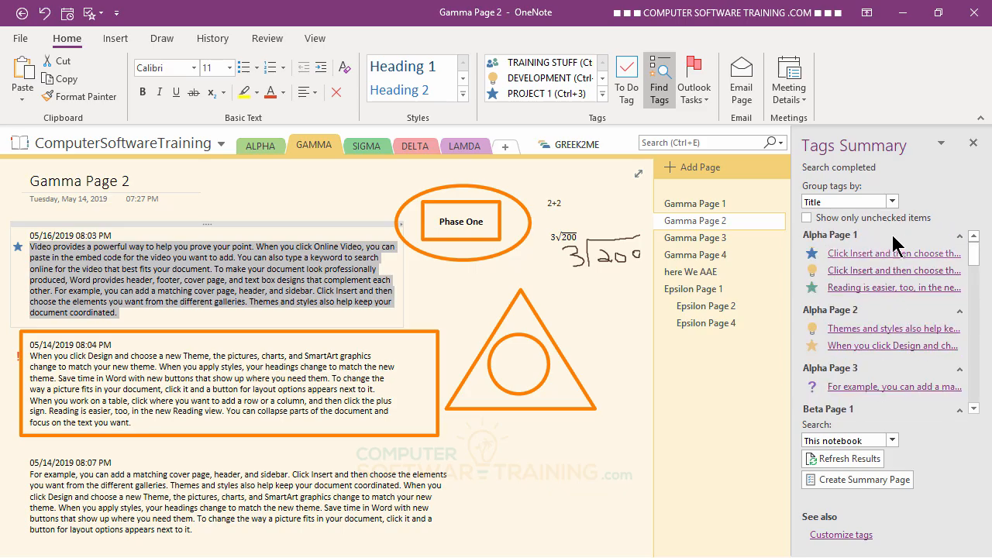
Step: Group the tags summary by date and compare the tagged notes from today and last week
left_click(893, 200)
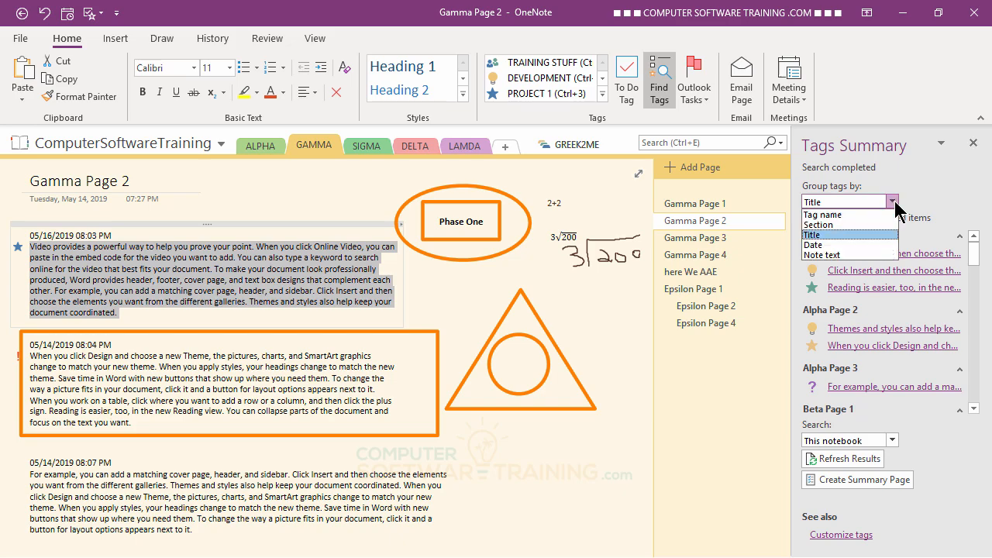
left_click(823, 245)
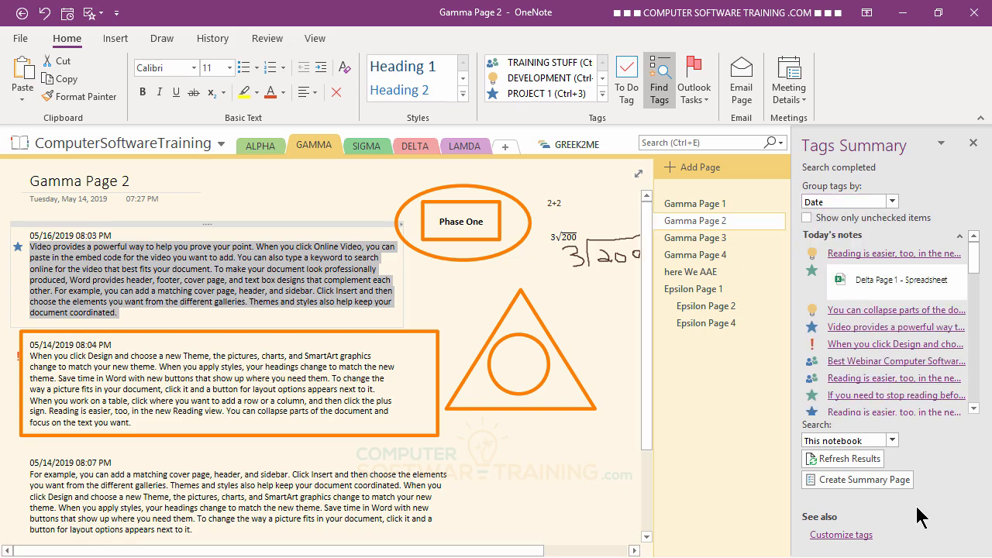
scroll(929, 323, "down", 10)
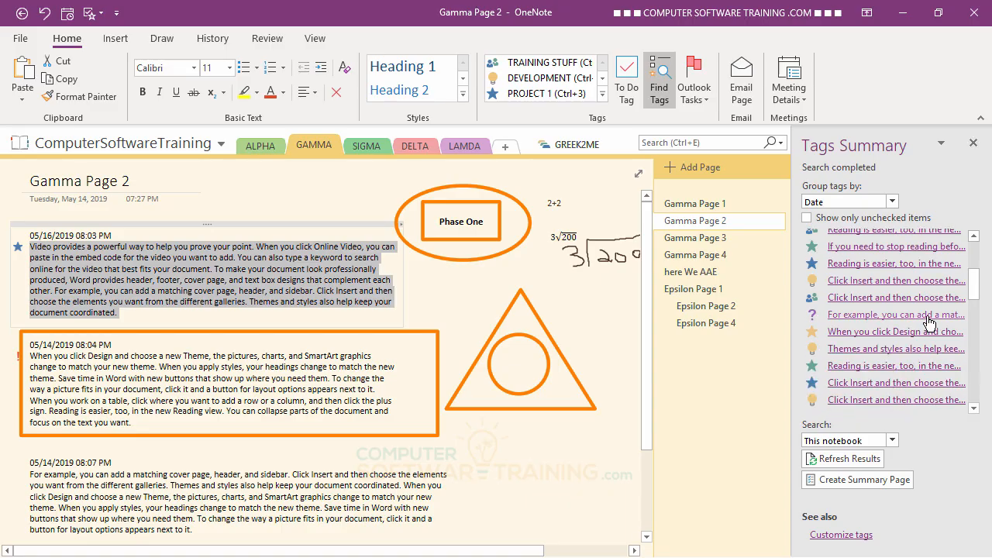
scroll(929, 323, "up", 10)
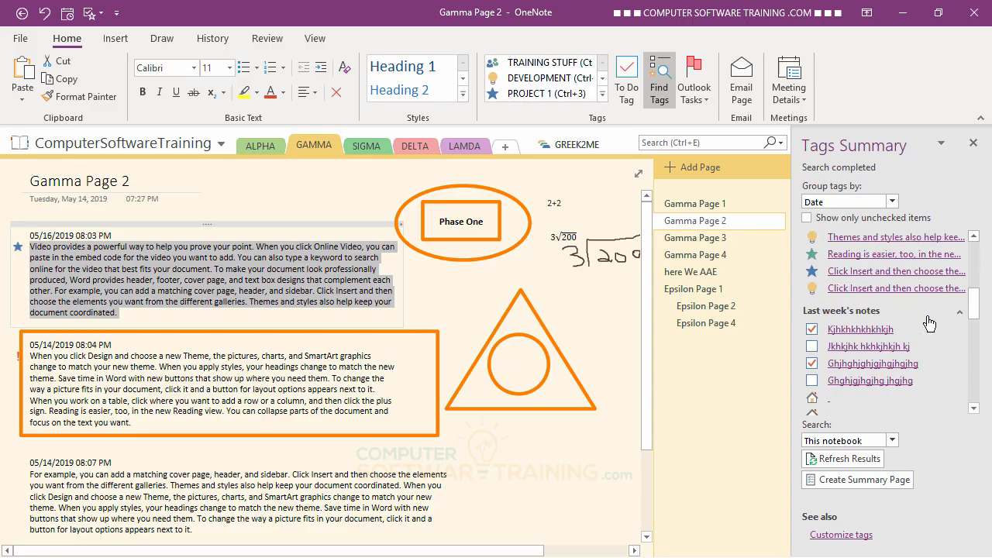
scroll(930, 322, "up", 3)
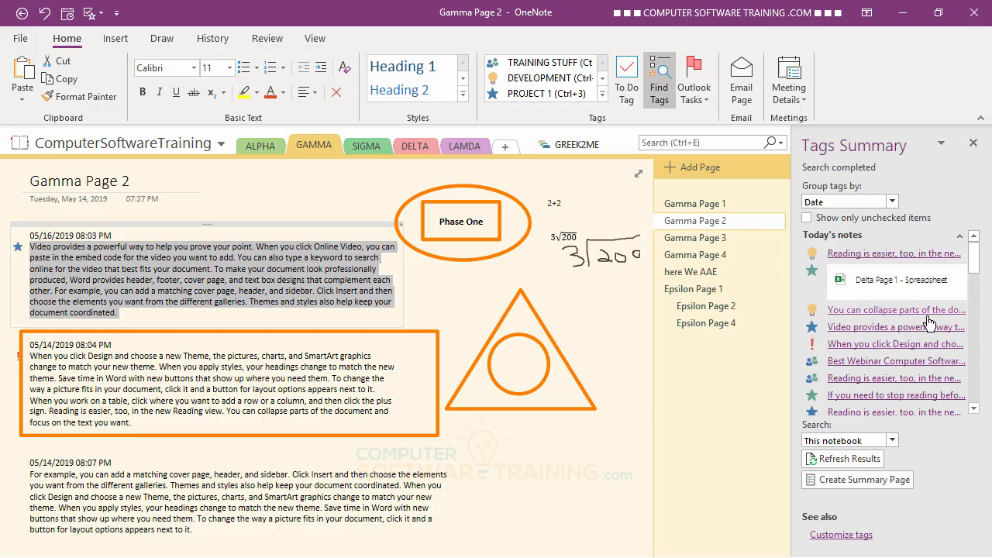
scroll(929, 322, "down", 10)
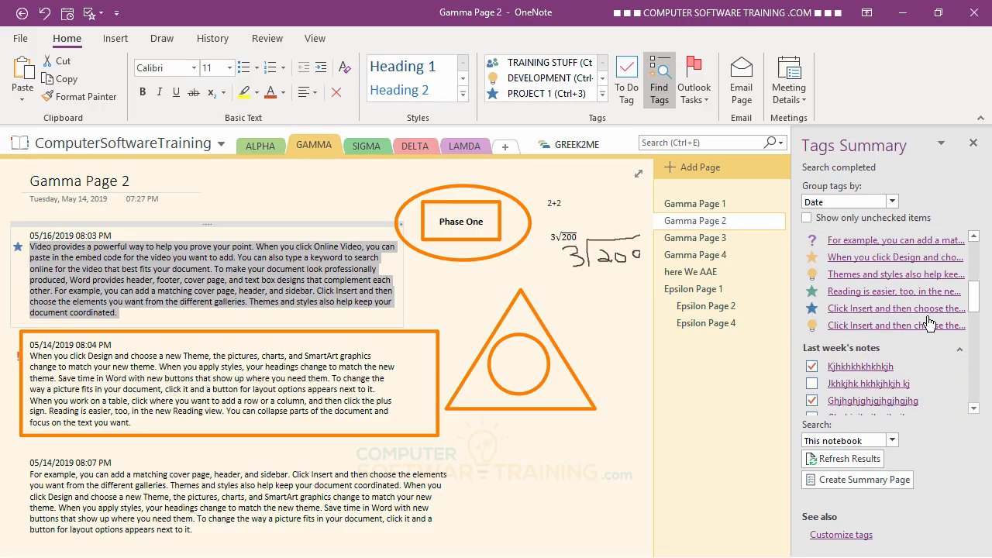
scroll(929, 322, "up", 5)
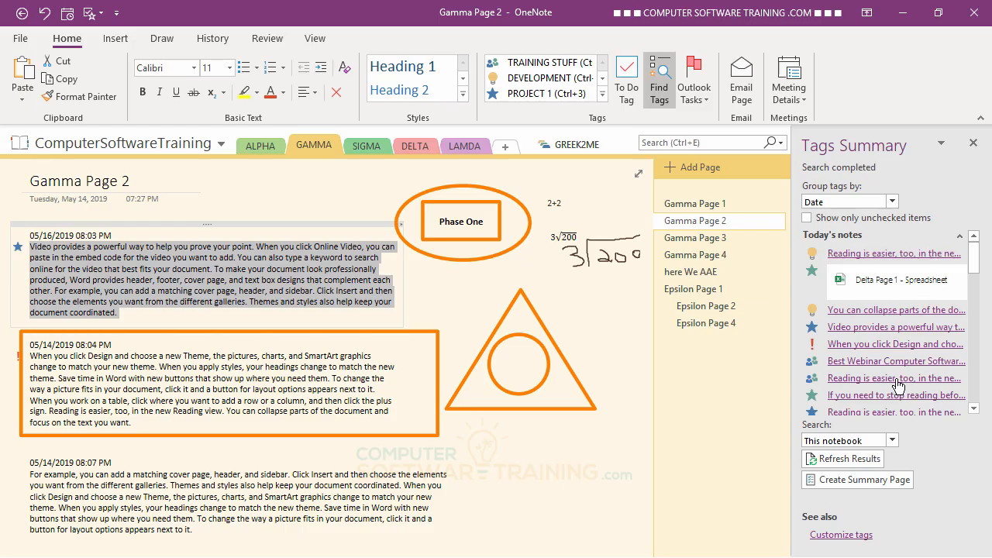
Step: Group the tags summary by note text and look through the alphabetical list of tagged notes
left_click(894, 200)
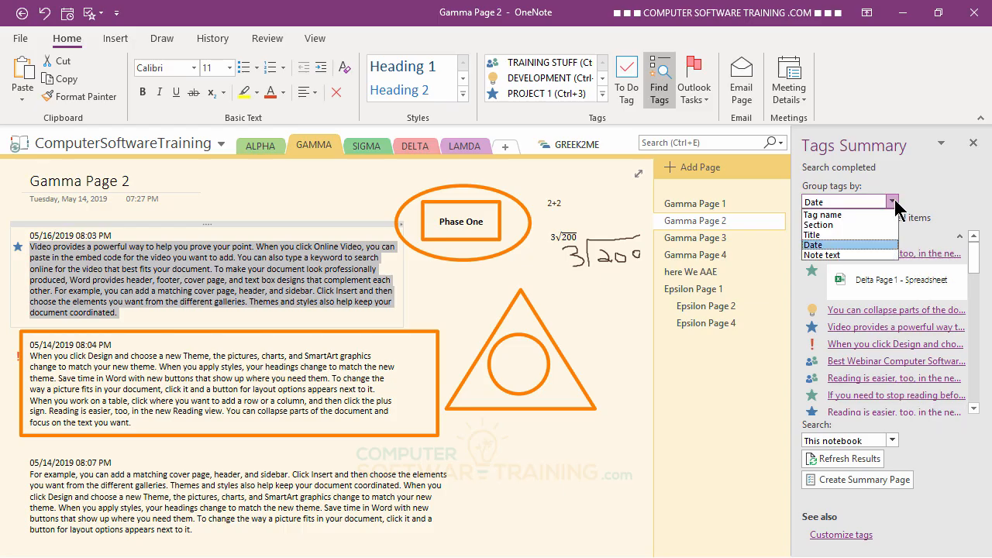
left_click(829, 255)
scroll(914, 349, "down", 3)
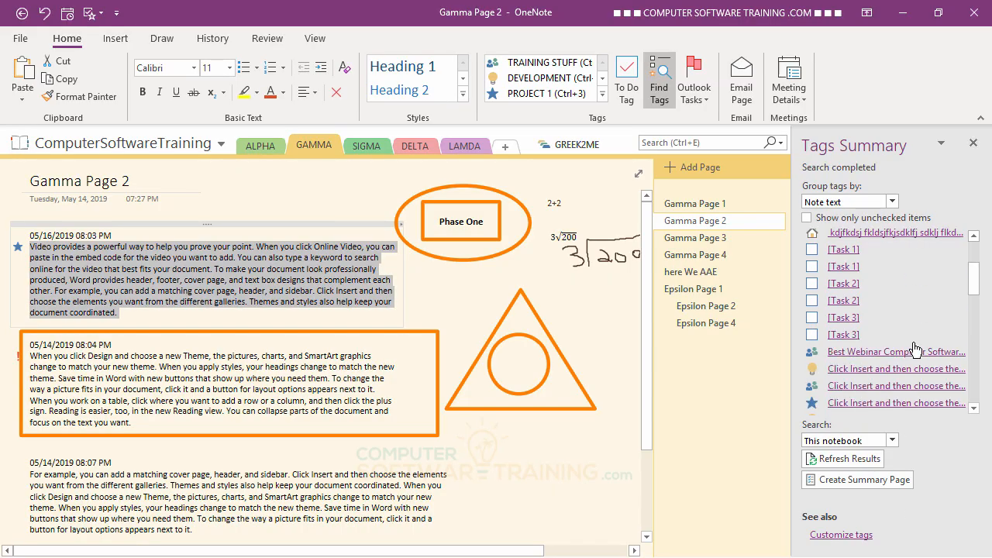
scroll(914, 349, "down", 10)
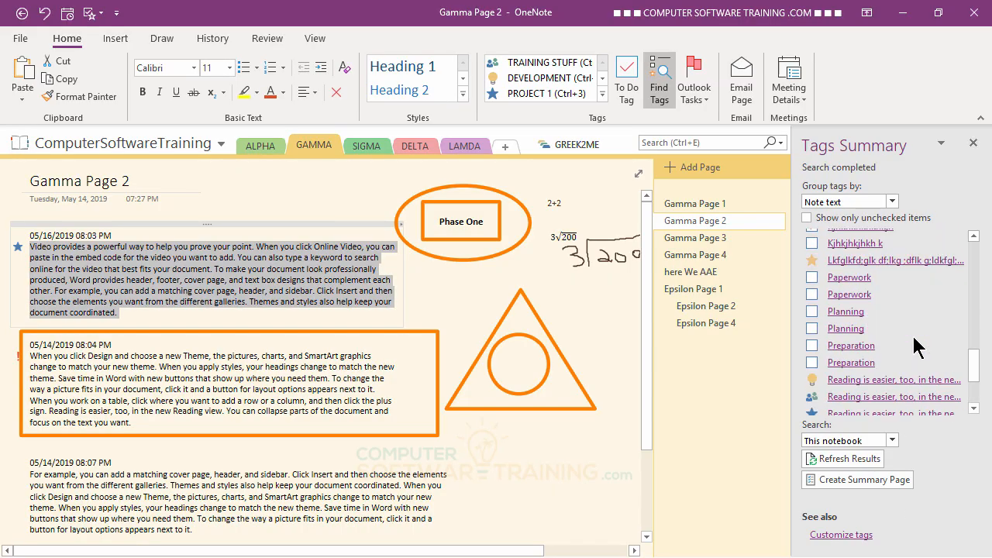
scroll(913, 343, "up", 10)
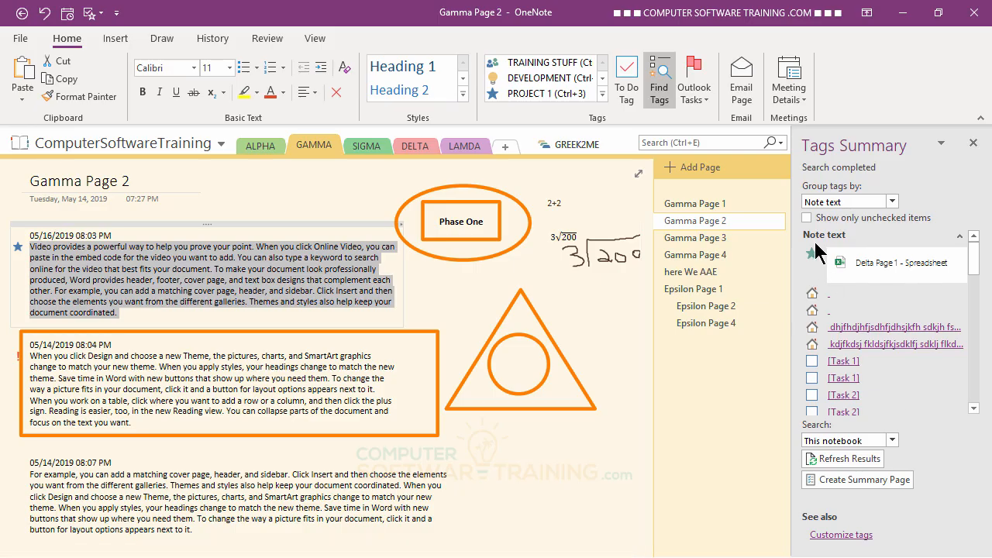
scroll(863, 343, "down", 3)
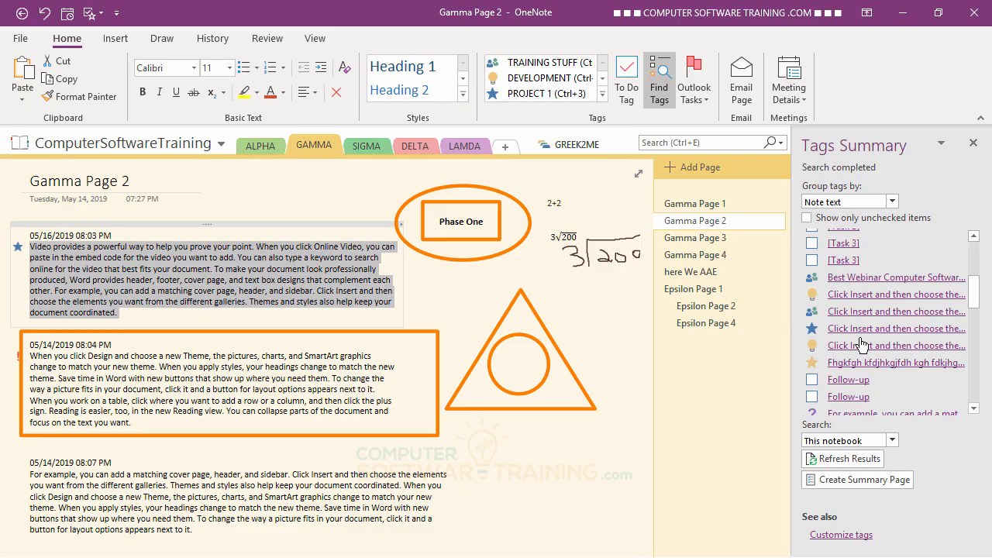
scroll(862, 345, "down", 5)
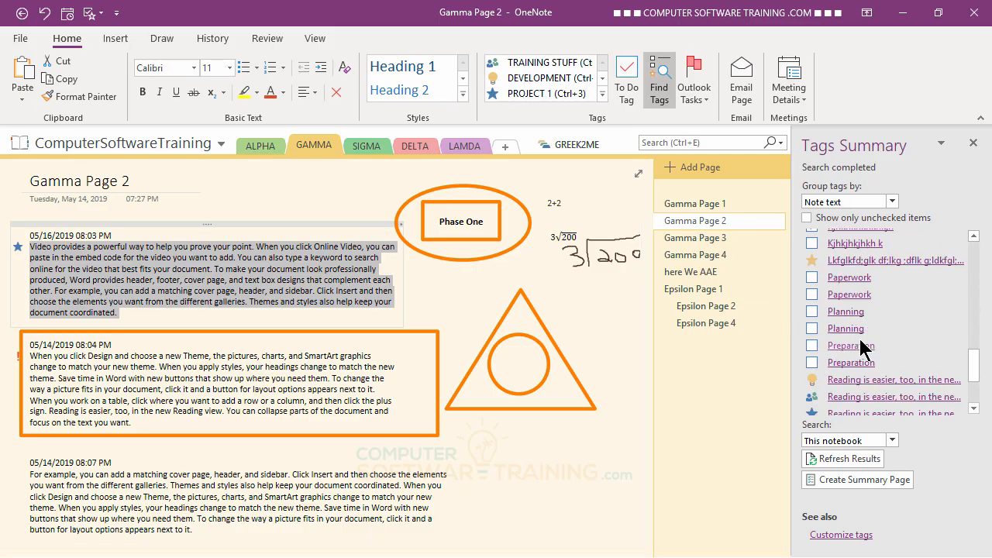
scroll(863, 348, "down", 3)
scroll(863, 349, "up", 10)
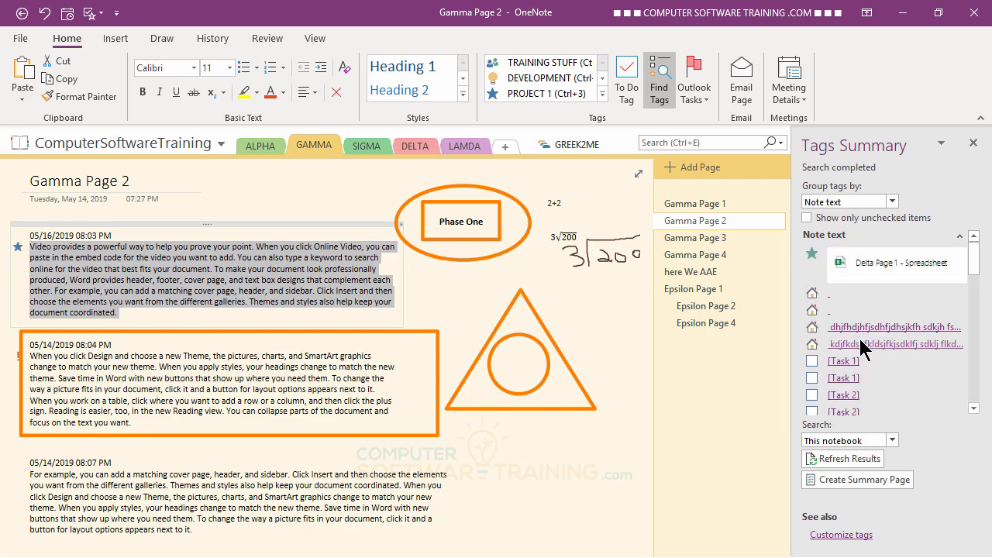
Step: Group the tags summary by tag name and widen its search scope to all notebooks
left_click(893, 202)
left_click(843, 216)
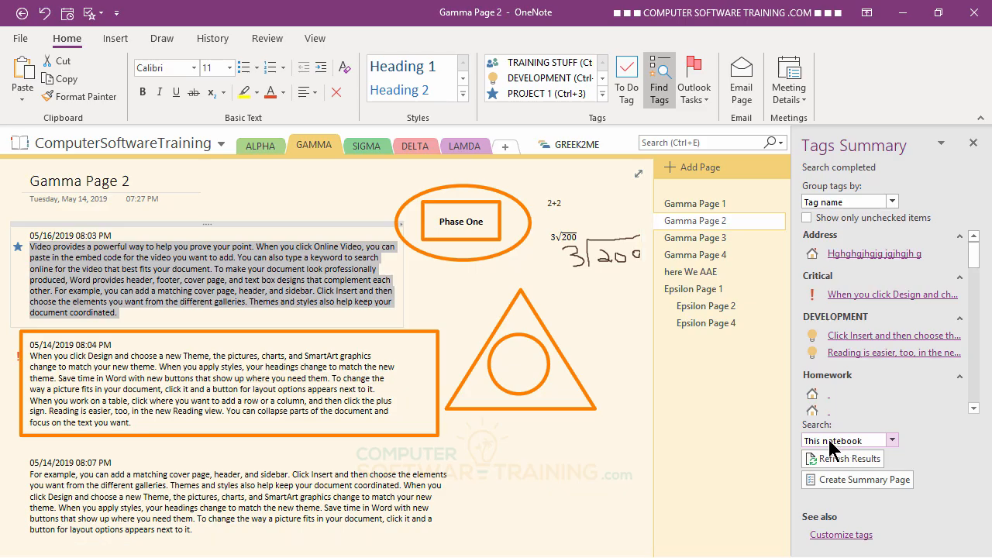
left_click(219, 147)
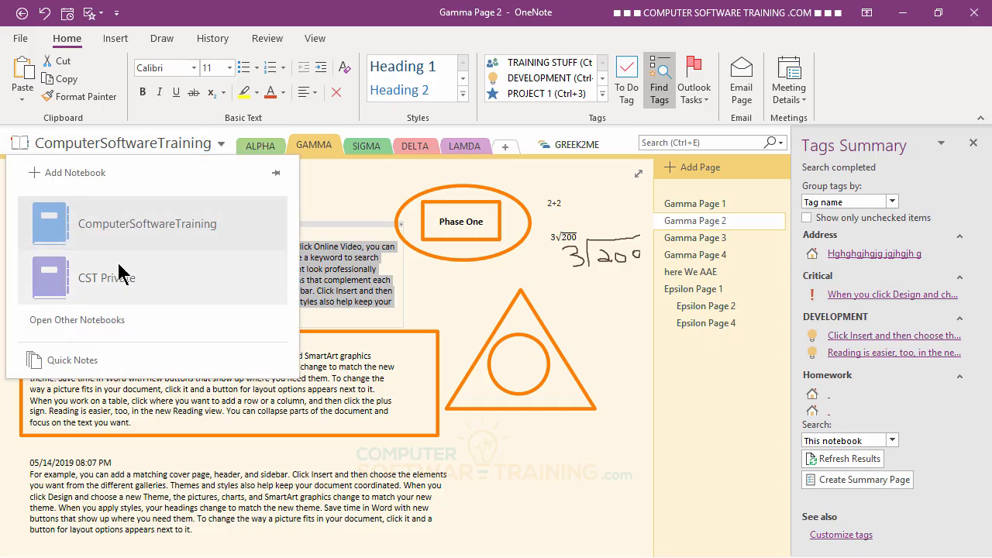
left_click(366, 321)
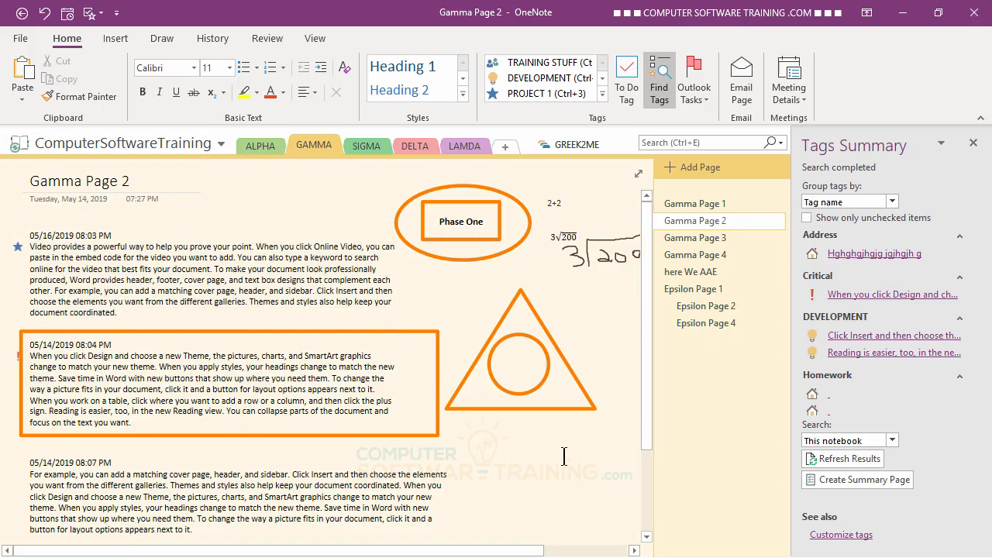
left_click(892, 441)
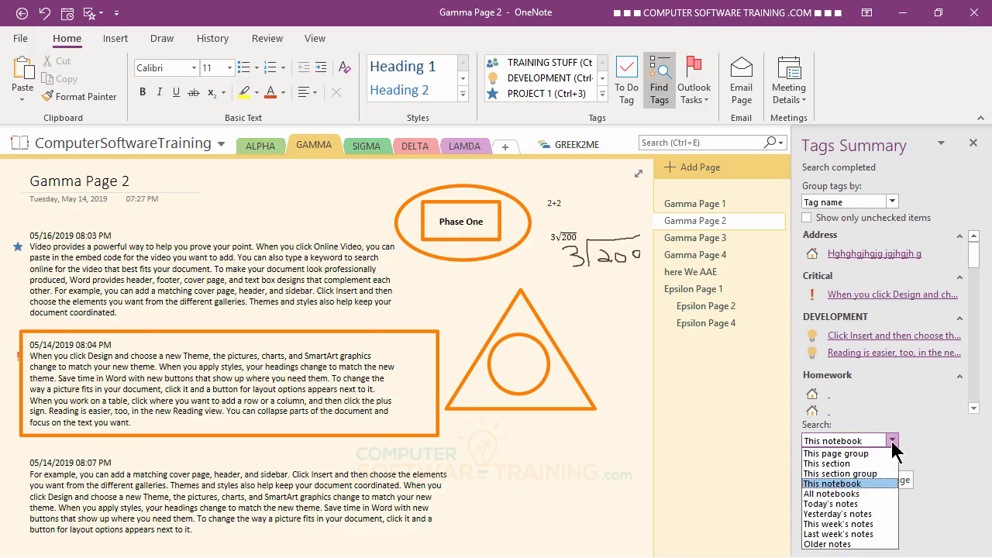
left_click(838, 494)
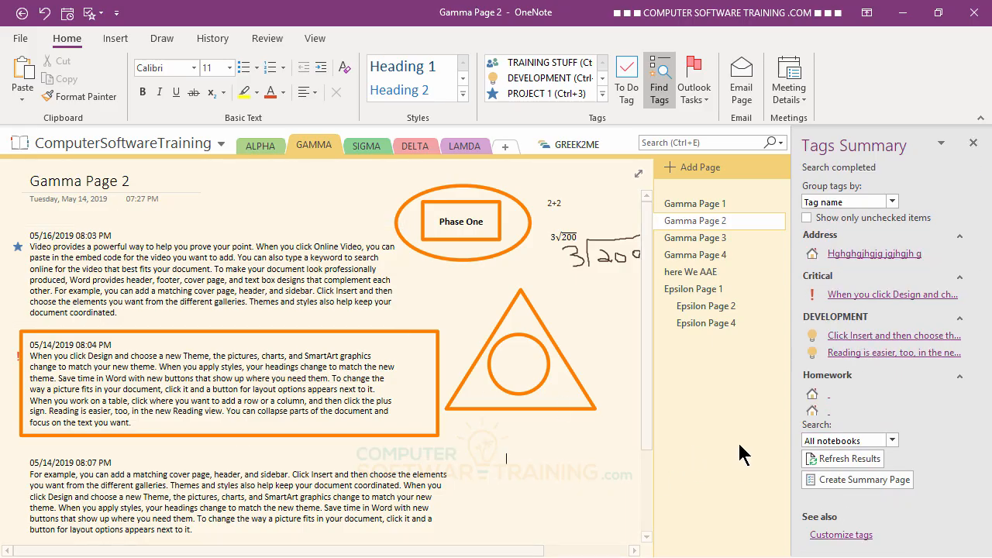
scroll(881, 341, "down", 3)
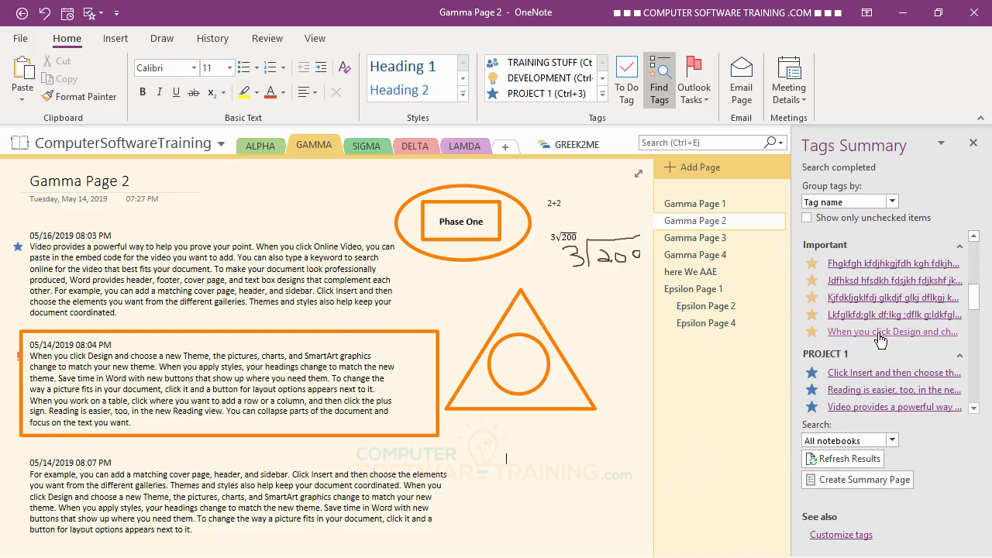
scroll(881, 341, "up", 3)
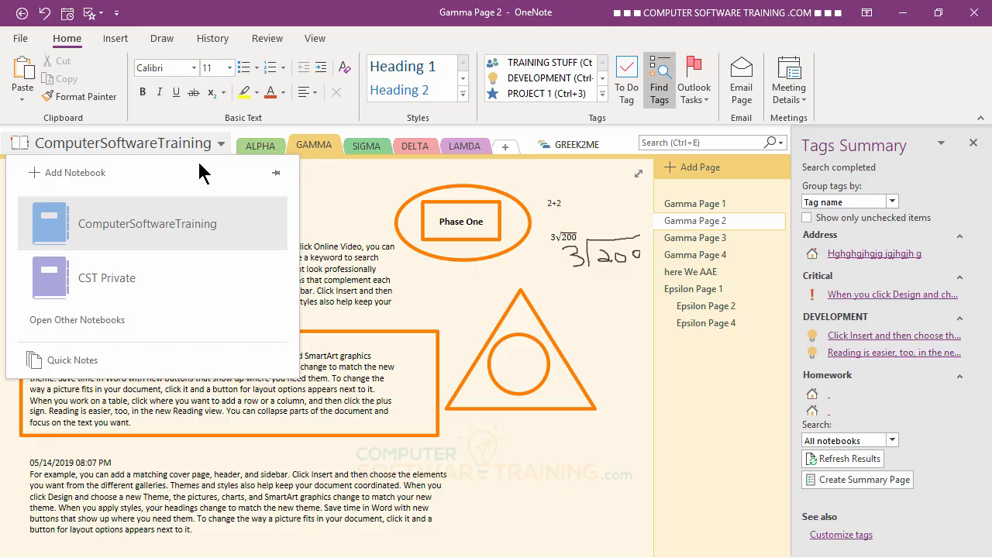
Step: Switch to the CST Private notebook
left_click(109, 283)
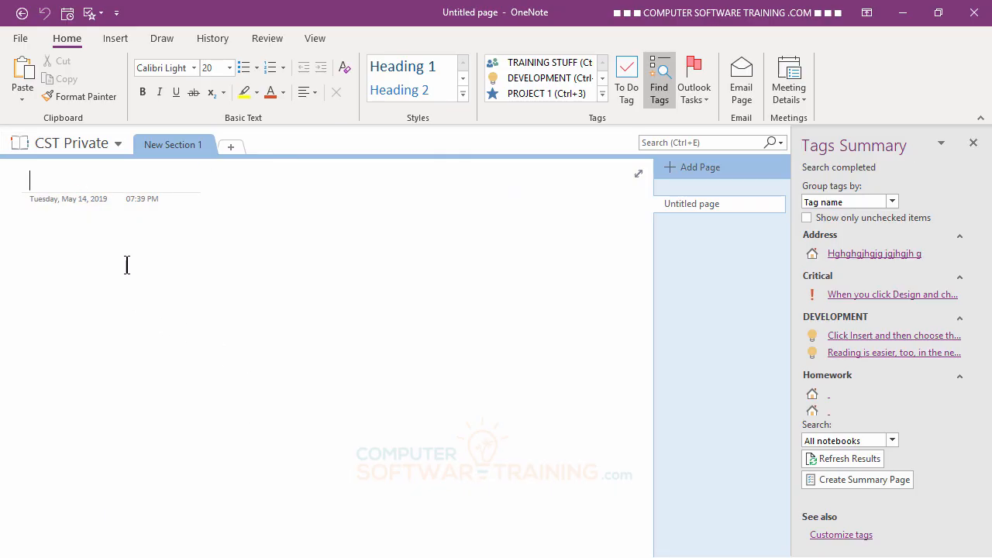
Step: Add the note "Ghgh h gfh fghfg" to the untitled page and tag it as DEVELOPMENT
key("Return")
type("Ghgh h gfh fghfg")
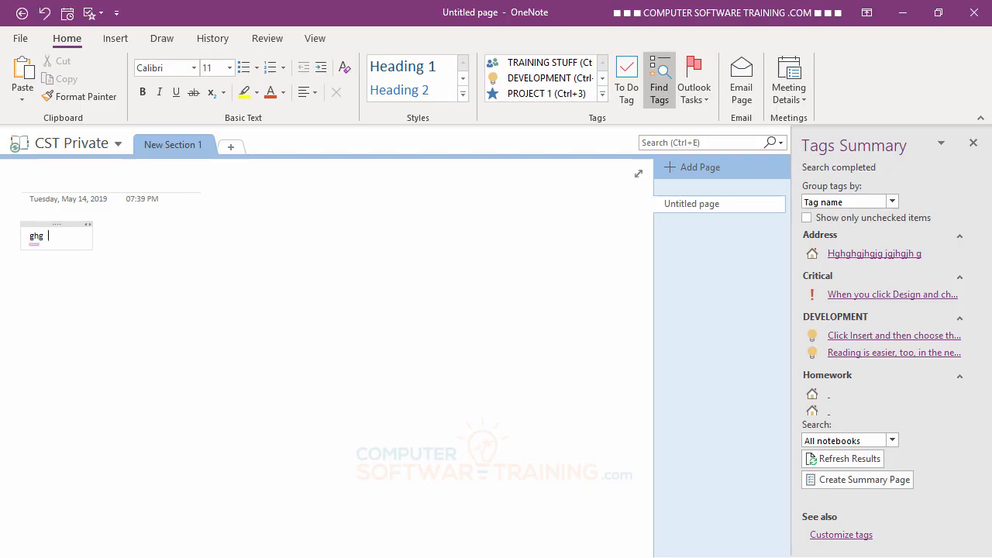
key("Return")
key("Return")
key("Return")
key("Return")
key("Return")
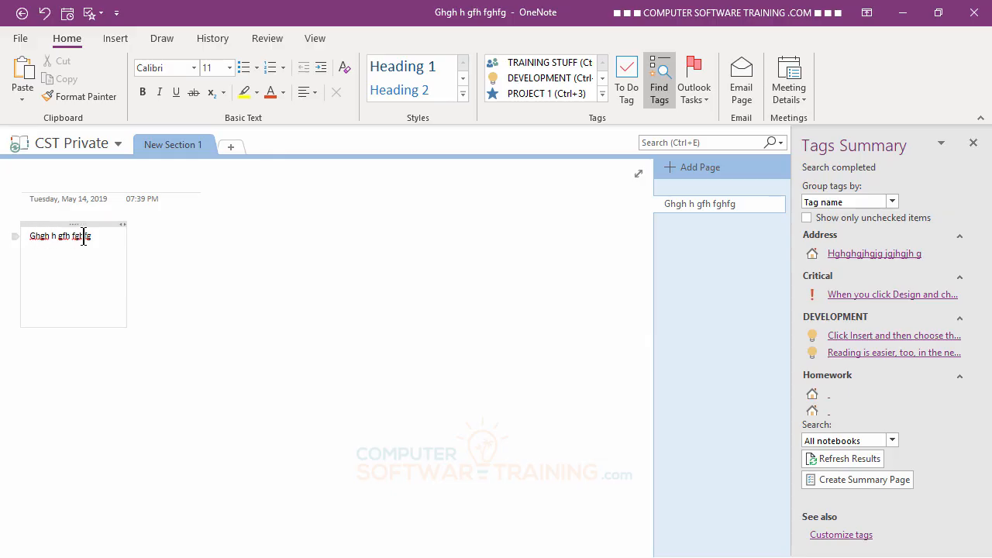
key("BackSpace")
key("BackSpace")
key("BackSpace")
key("BackSpace")
key("BackSpace")
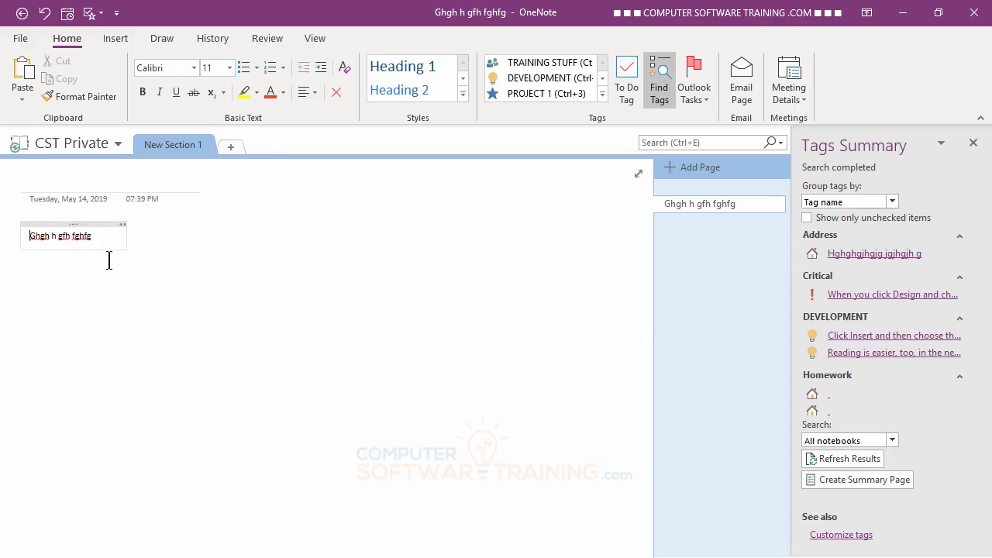
left_click(536, 79)
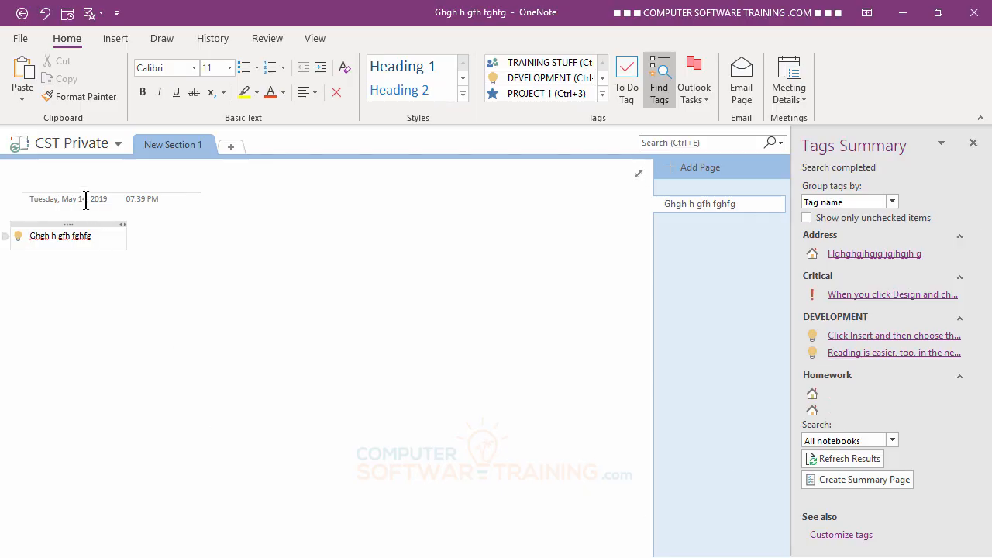
Step: Return to the ComputerSoftwareTraining notebook, then close and reopen the tags summary to rerun its search
left_click(118, 142)
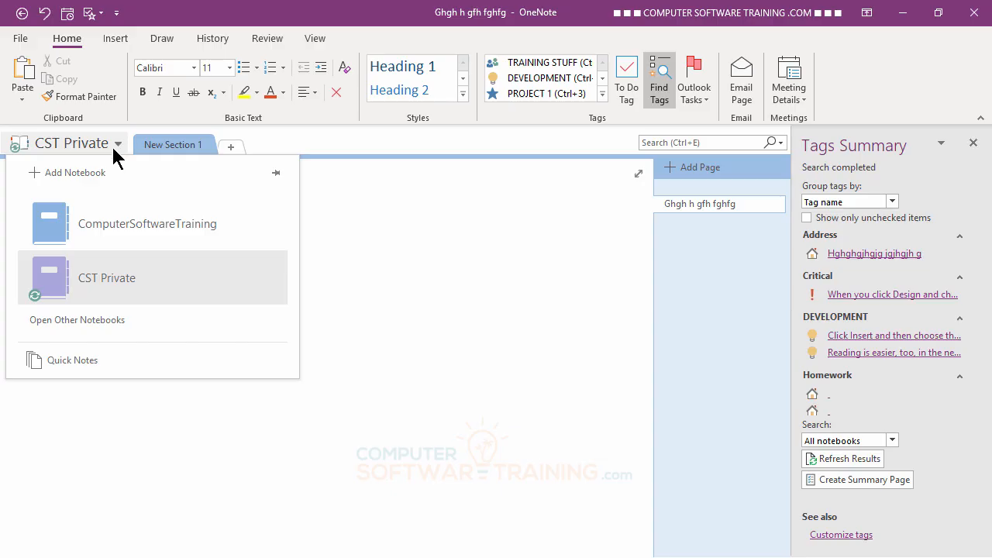
left_click(97, 228)
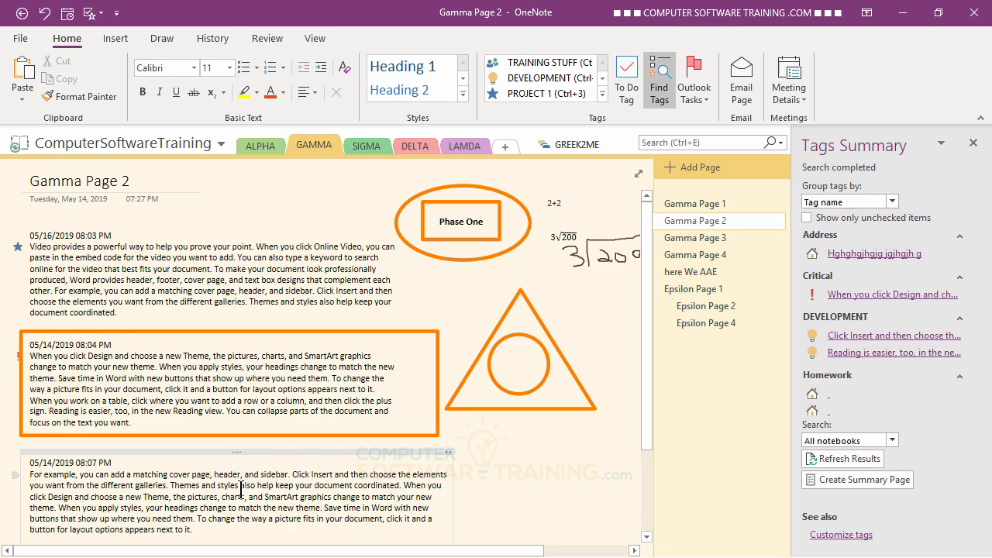
left_click(974, 145)
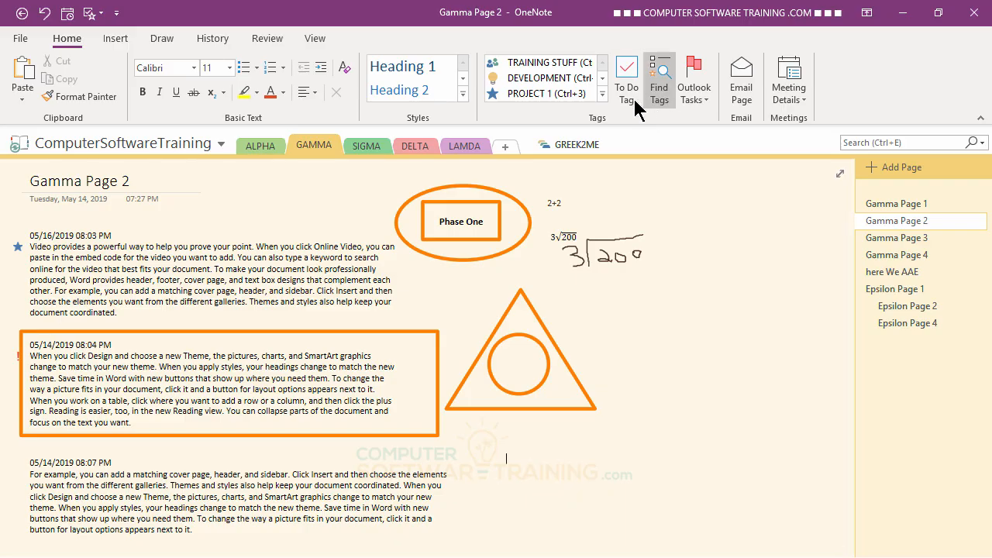
left_click(659, 97)
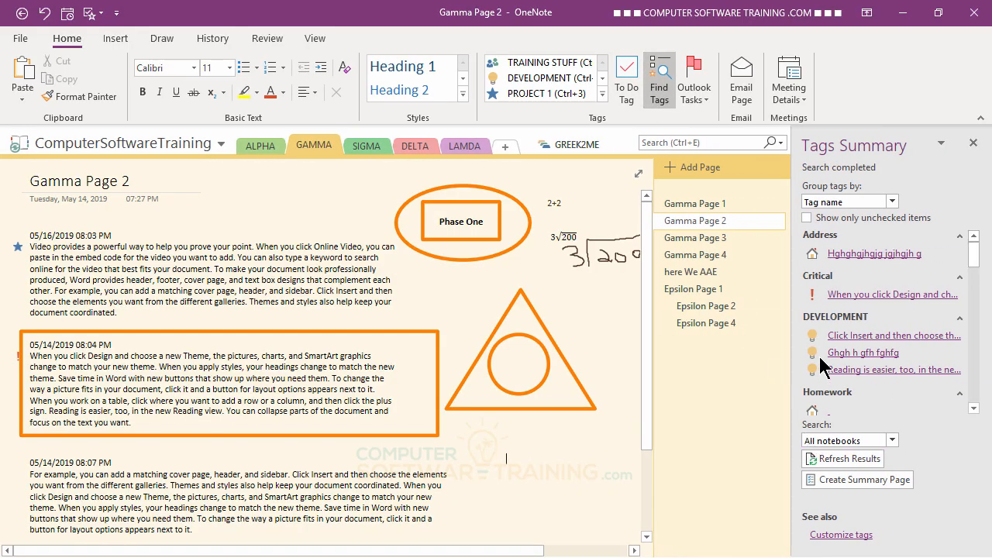
Step: Open the DEVELOPMENT notes "Reading is easier" and "Ghgh h gfh fghfg" from the tags summary, and limit its search to this notebook
left_click(867, 376)
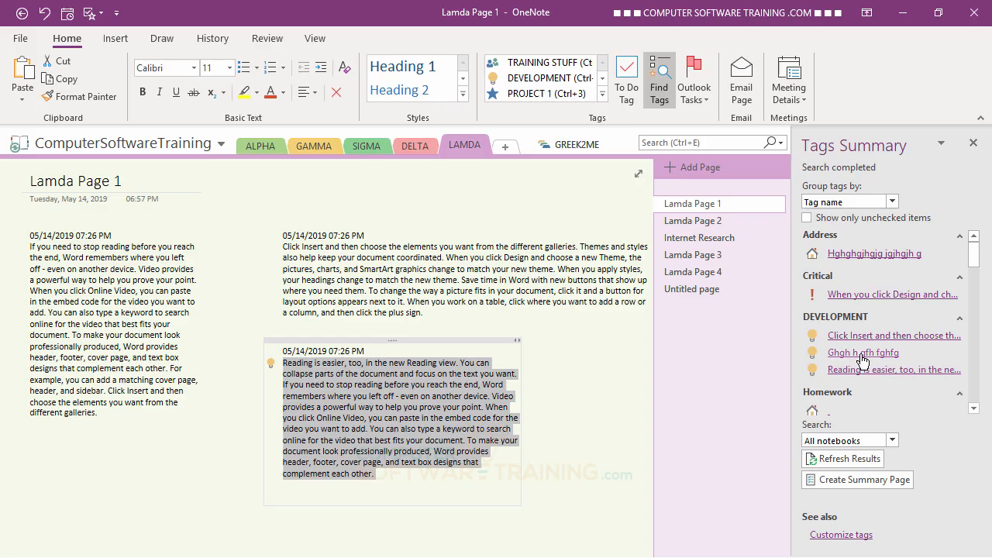
left_click(863, 354)
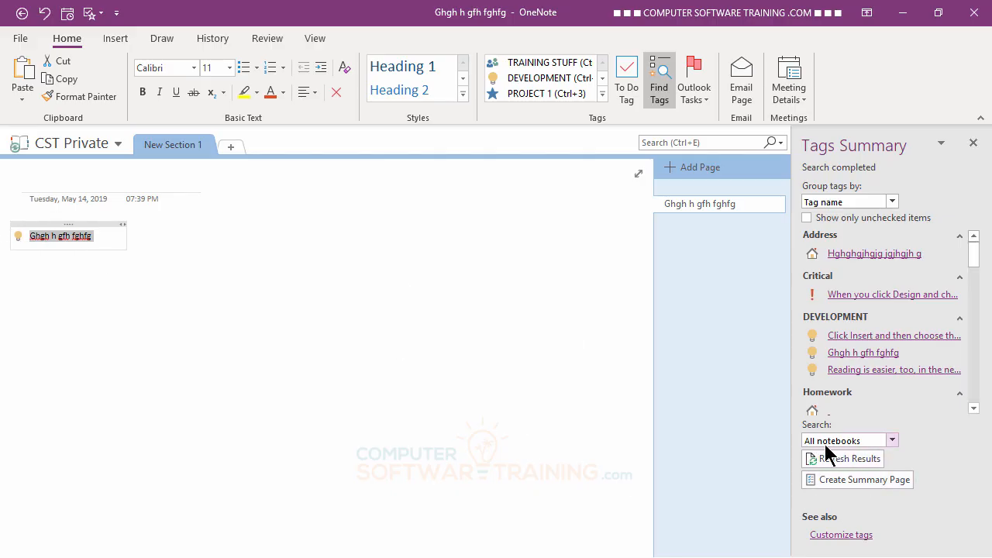
left_click(892, 440)
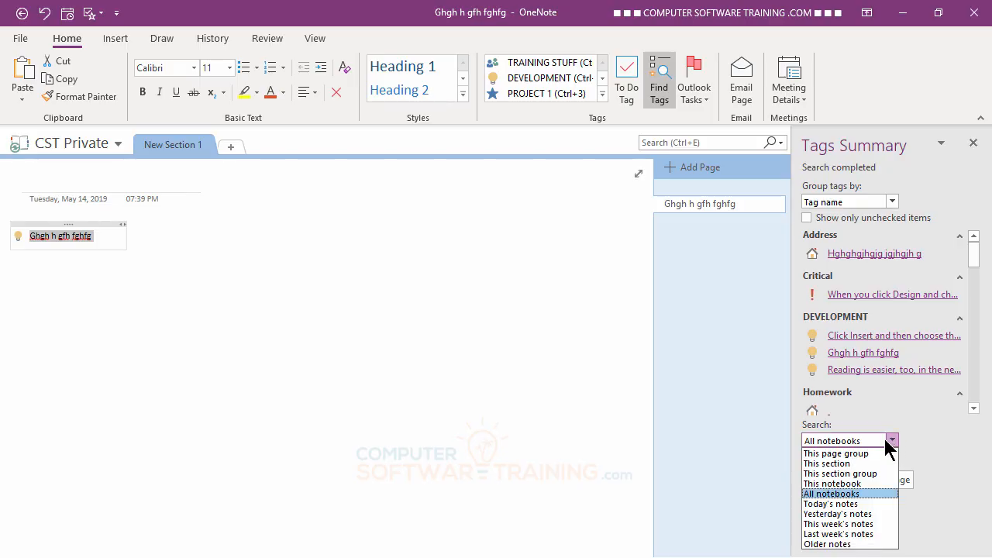
left_click(831, 484)
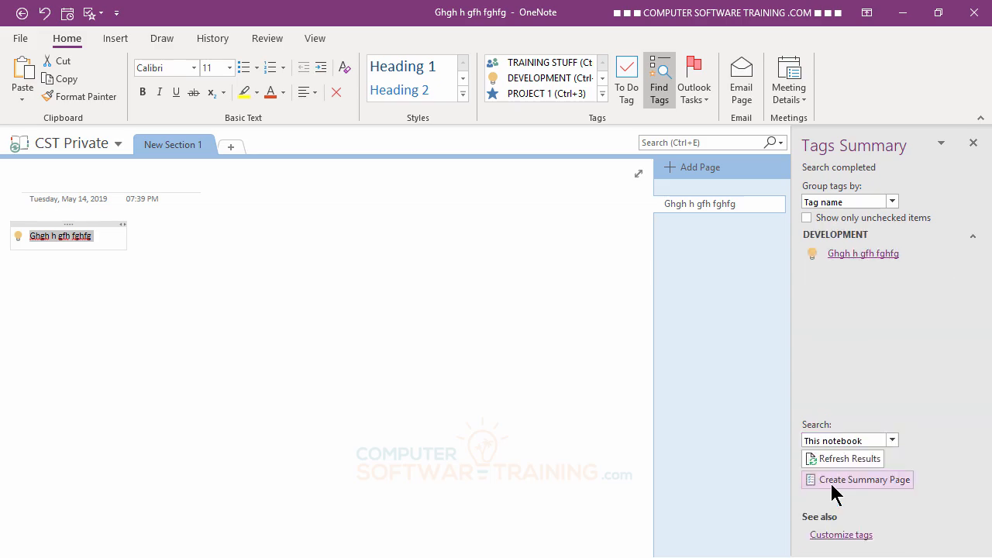
Step: Switch to the ComputerSoftwareTraining notebook and refresh the tags summary with its search limited to this notebook
left_click(118, 143)
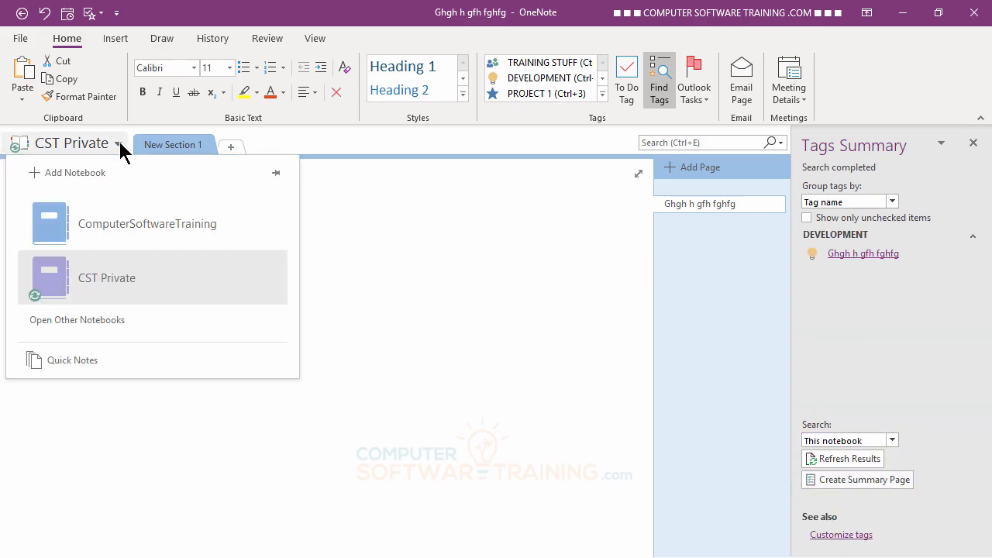
left_click(103, 223)
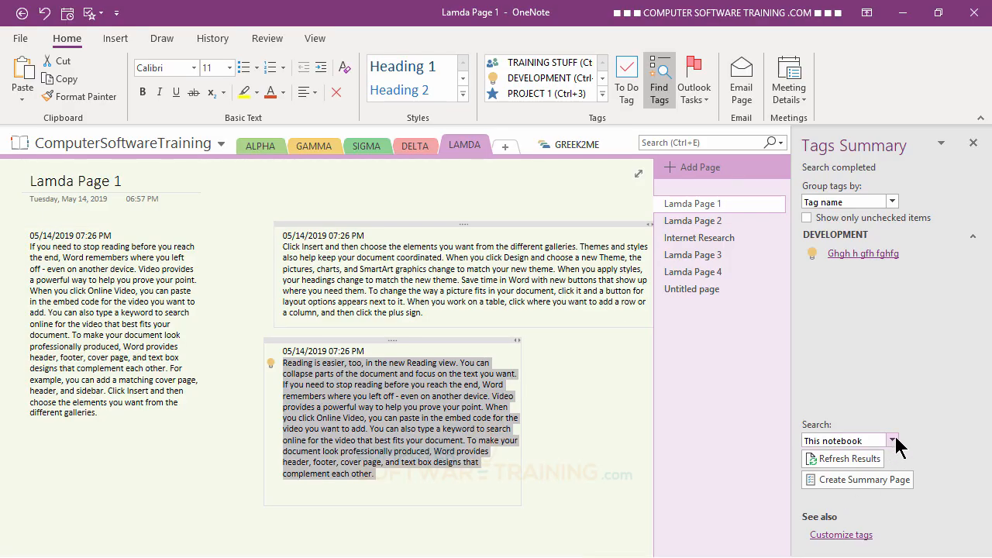
left_click(893, 440)
left_click(842, 482)
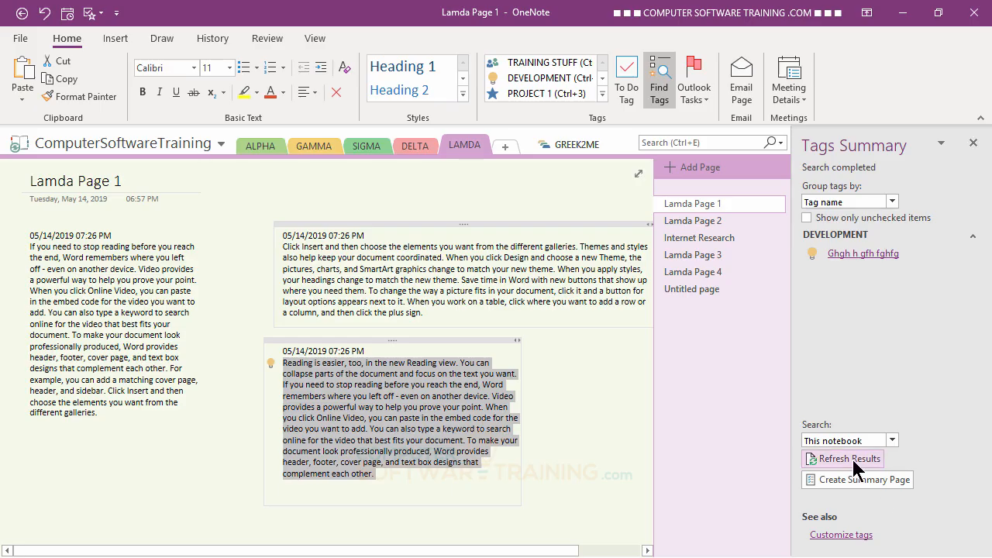
left_click(853, 459)
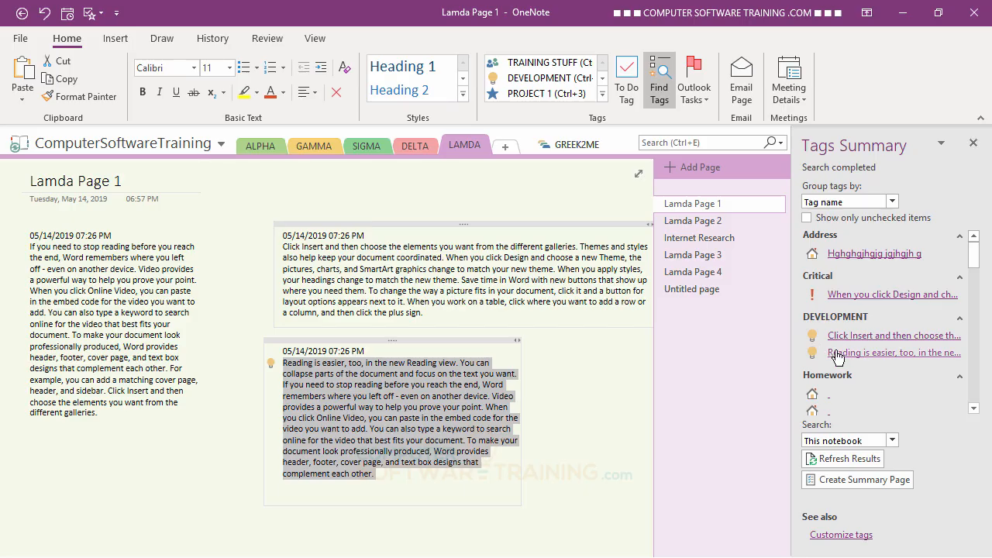
Step: Set the tags summary's search scope to all notebooks and refresh the results
left_click(892, 440)
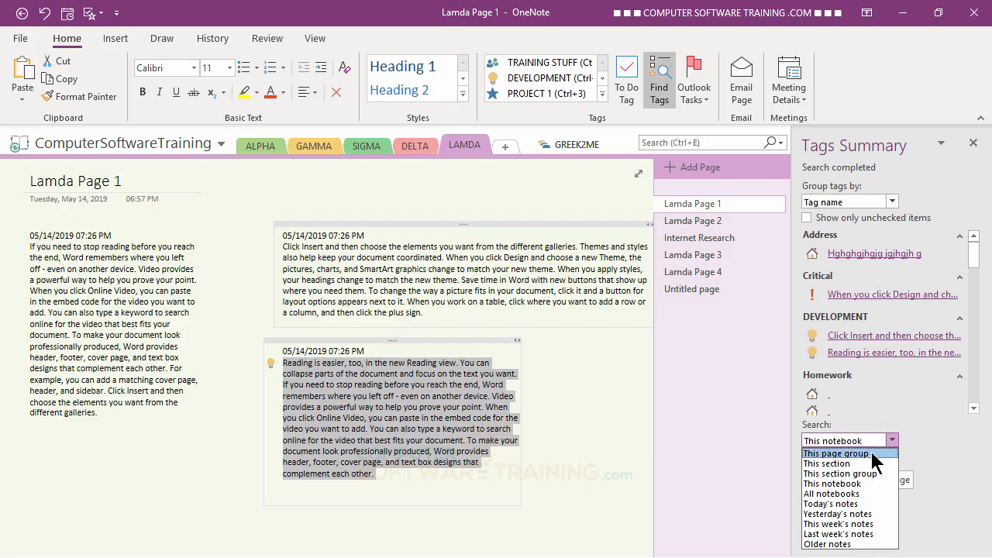
left_click(839, 493)
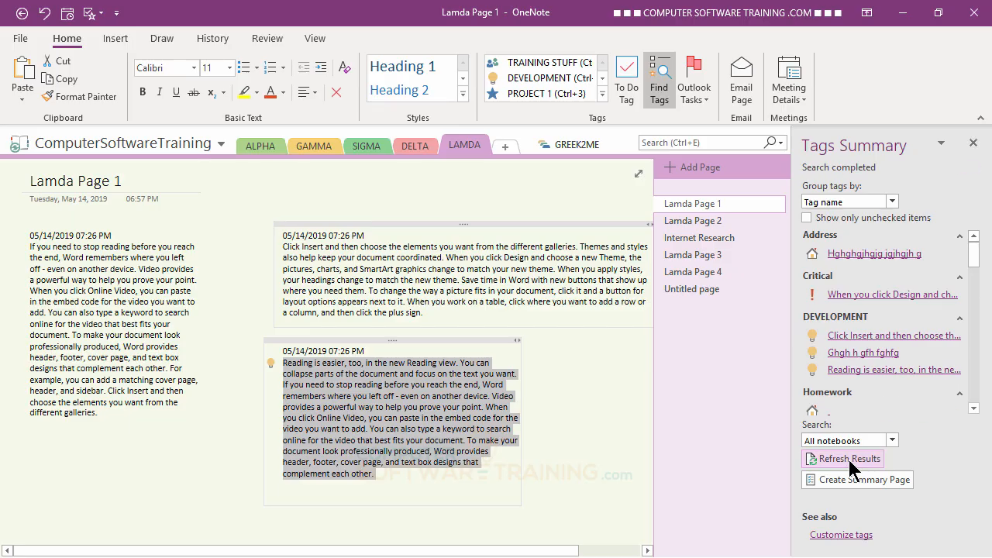
left_click(849, 460)
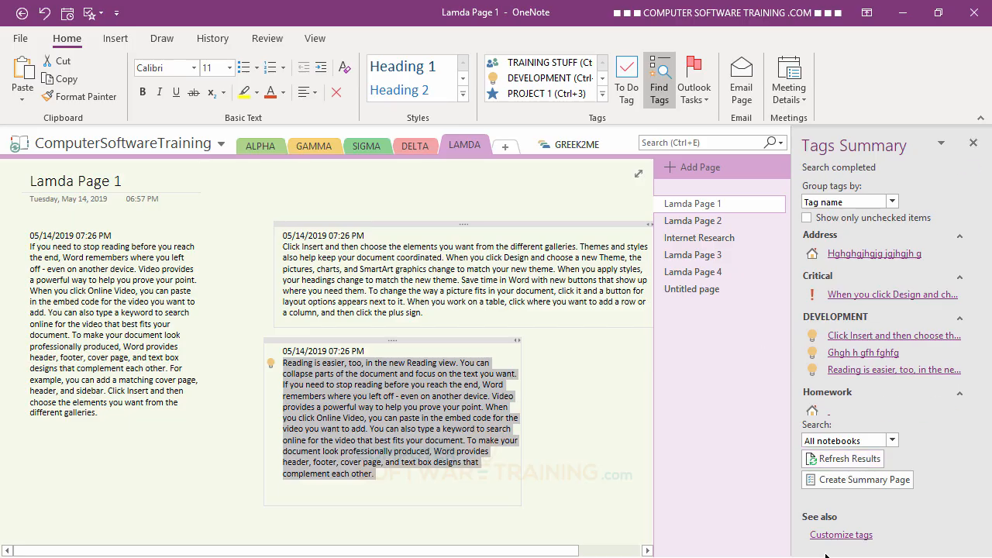